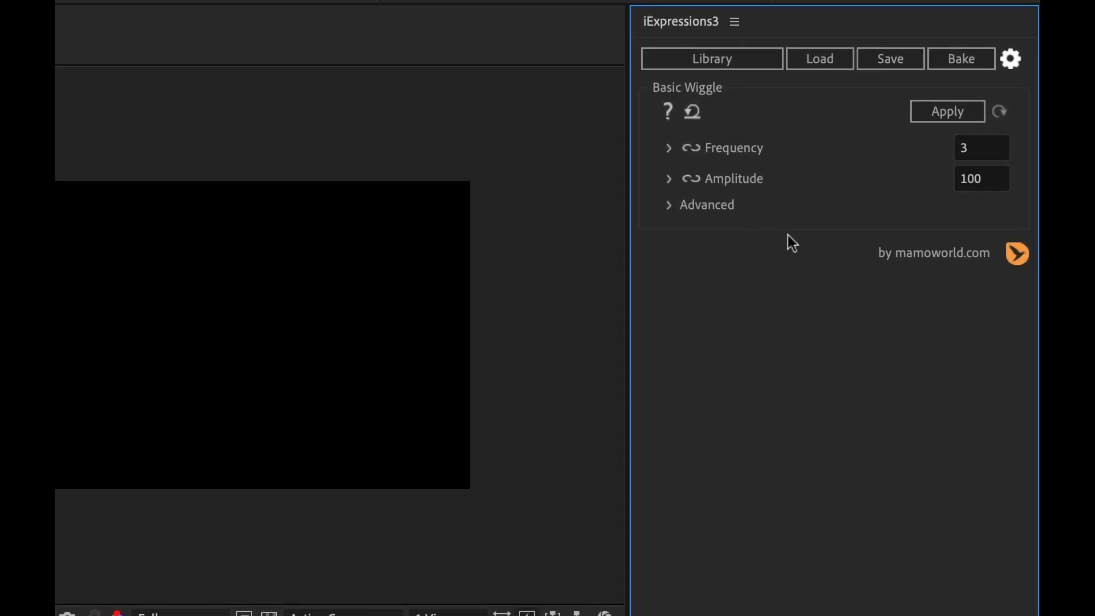
Step: Open the iExpressions Library window from the iExpressions3 panel's Library button
click(754, 59)
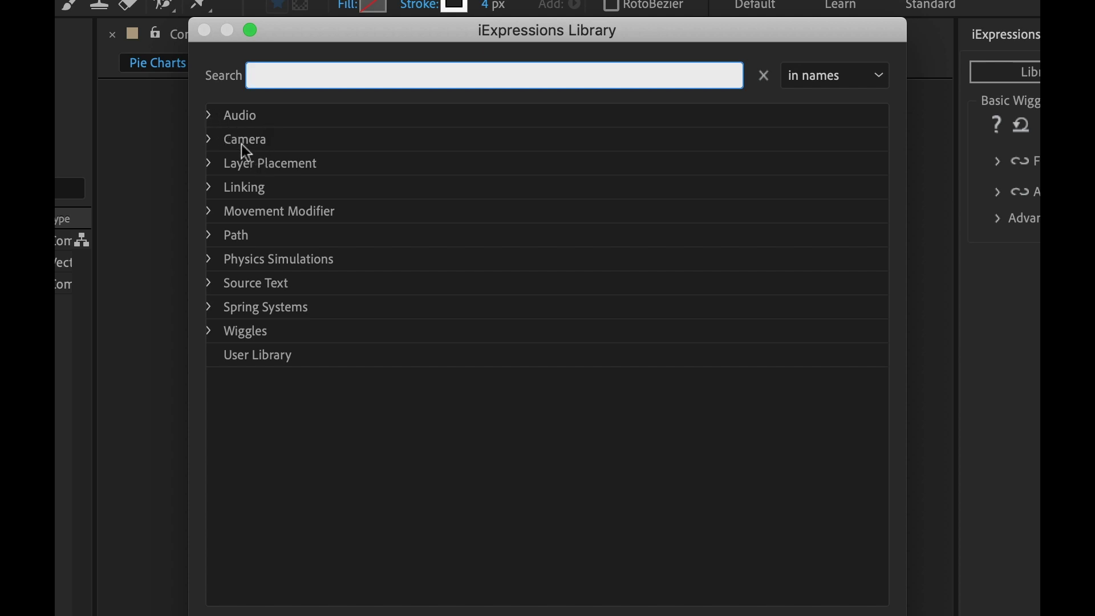
click(209, 115)
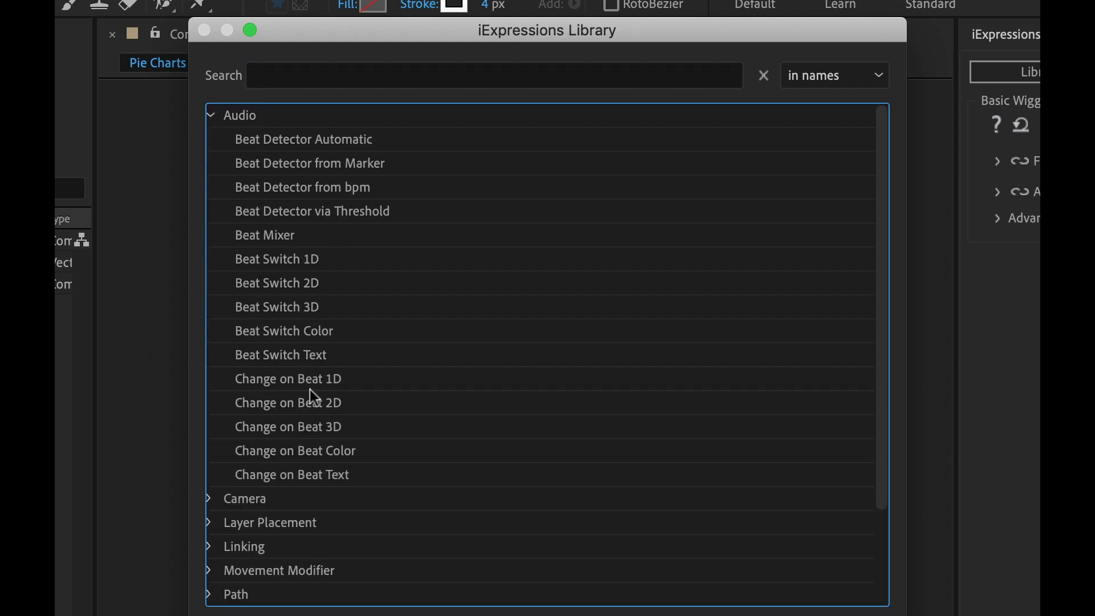
click(209, 115)
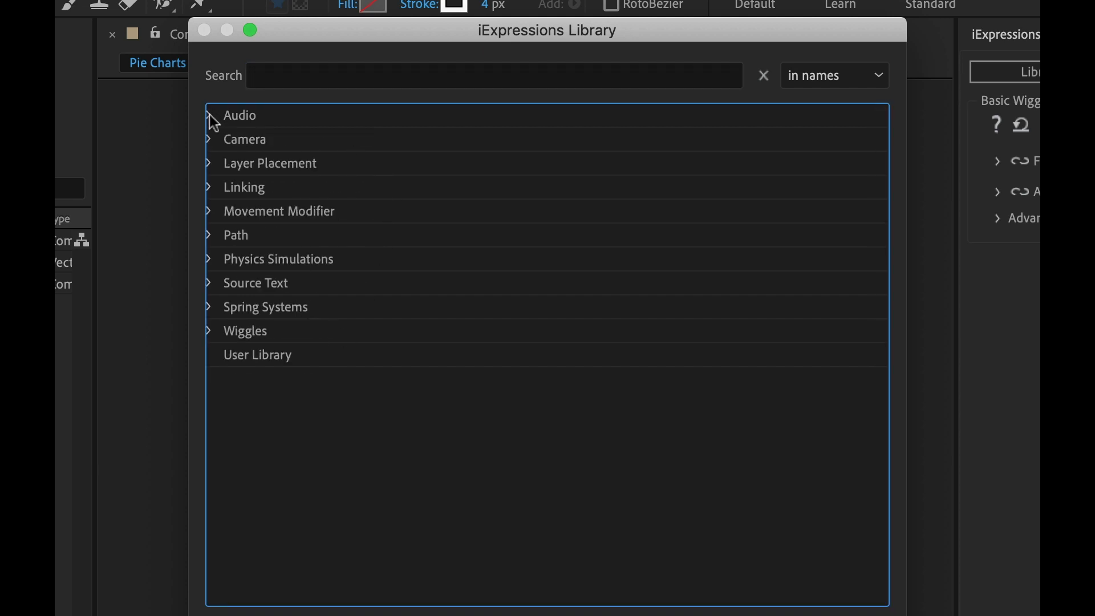
click(209, 140)
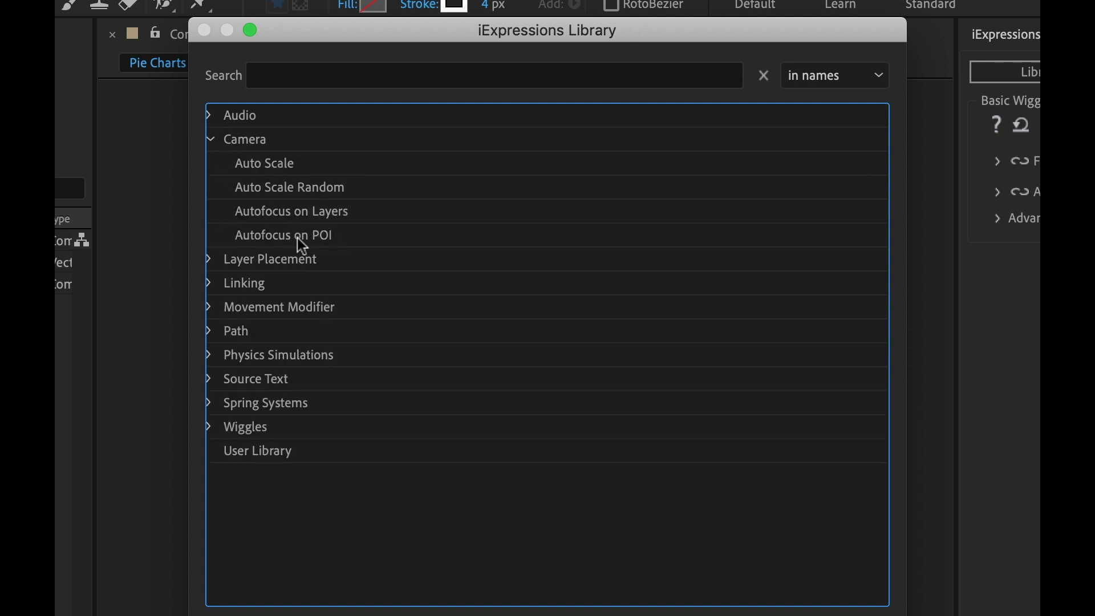
click(211, 142)
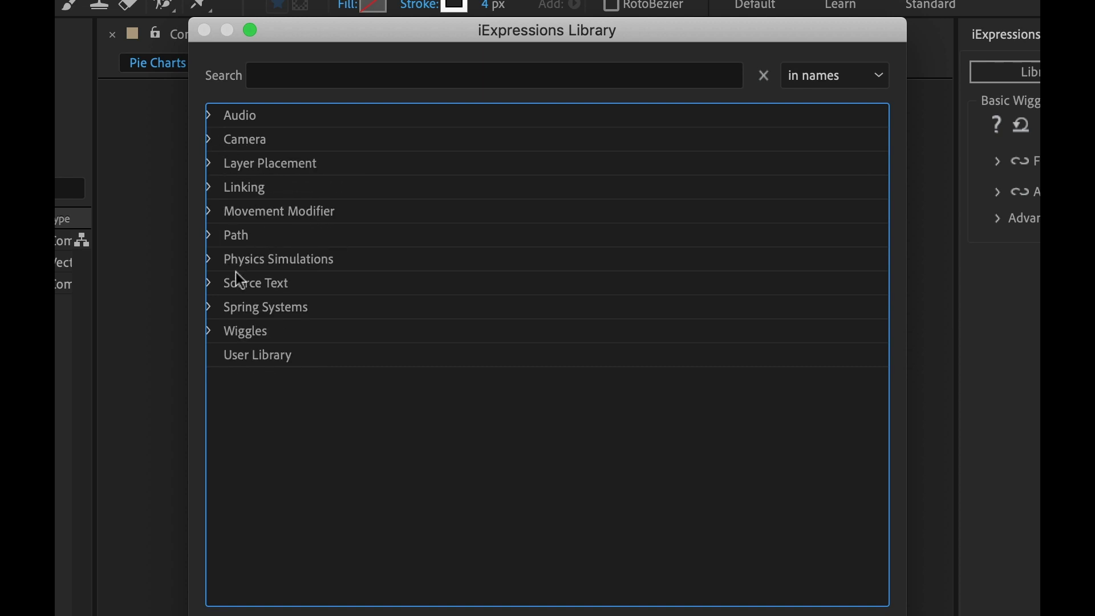
click(211, 333)
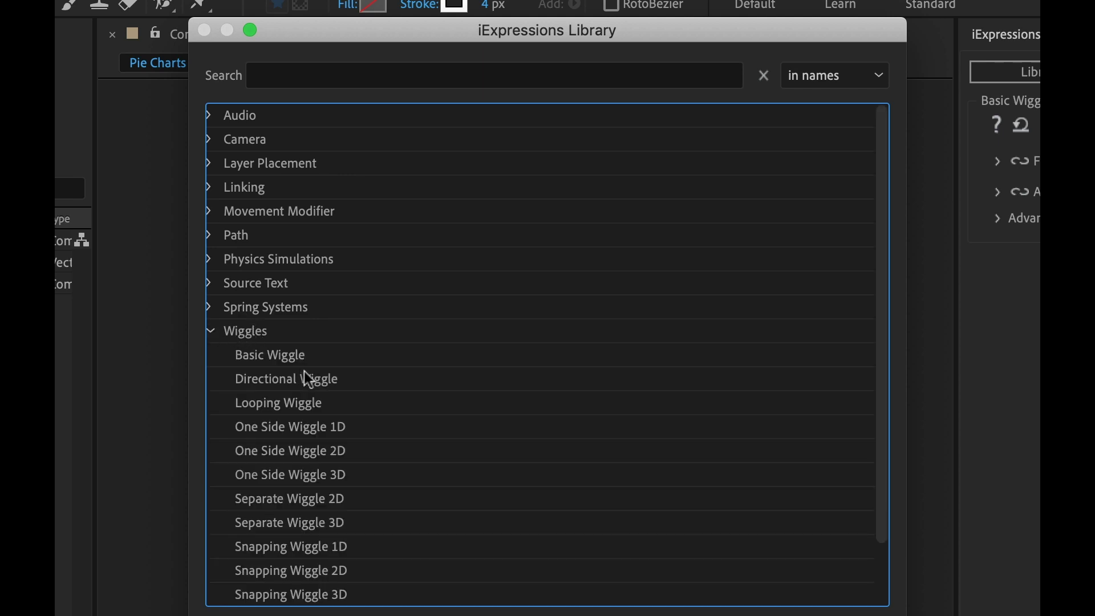
scroll(405, 378, down, 3)
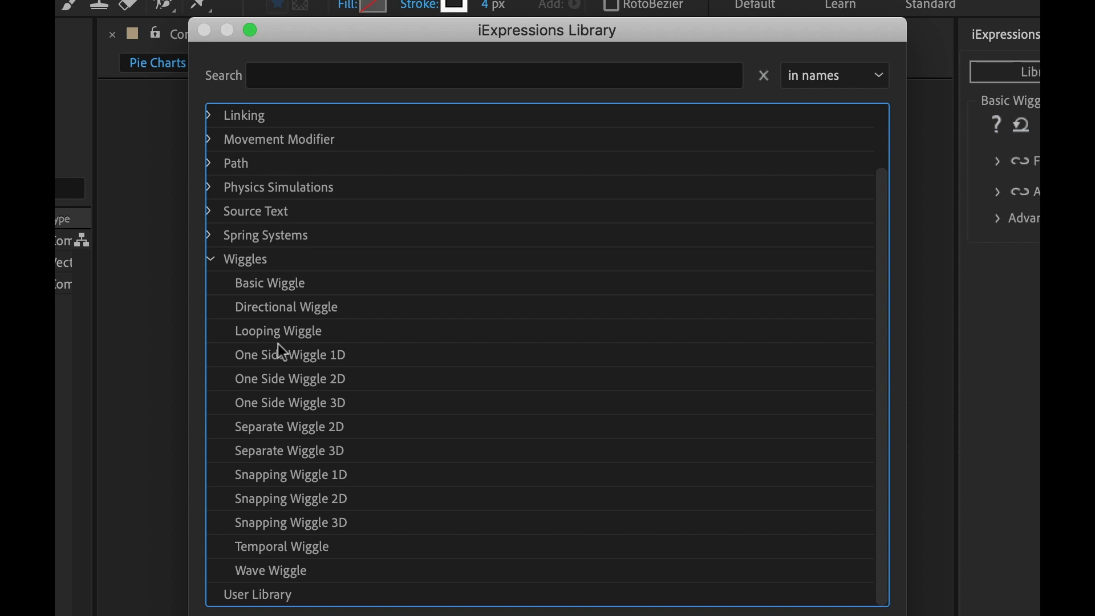
click(211, 261)
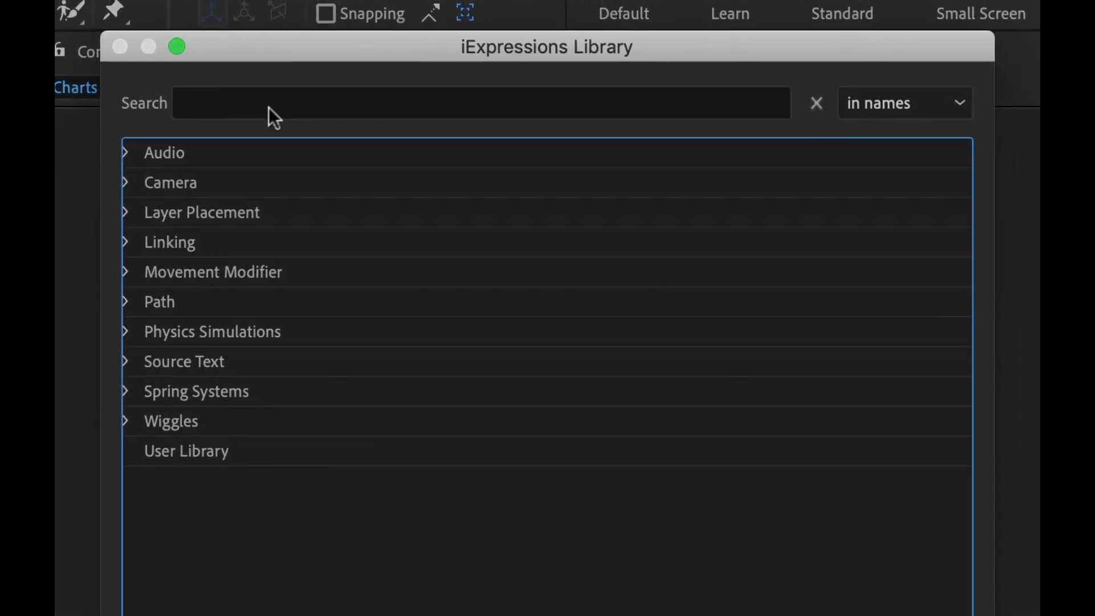
click(264, 102)
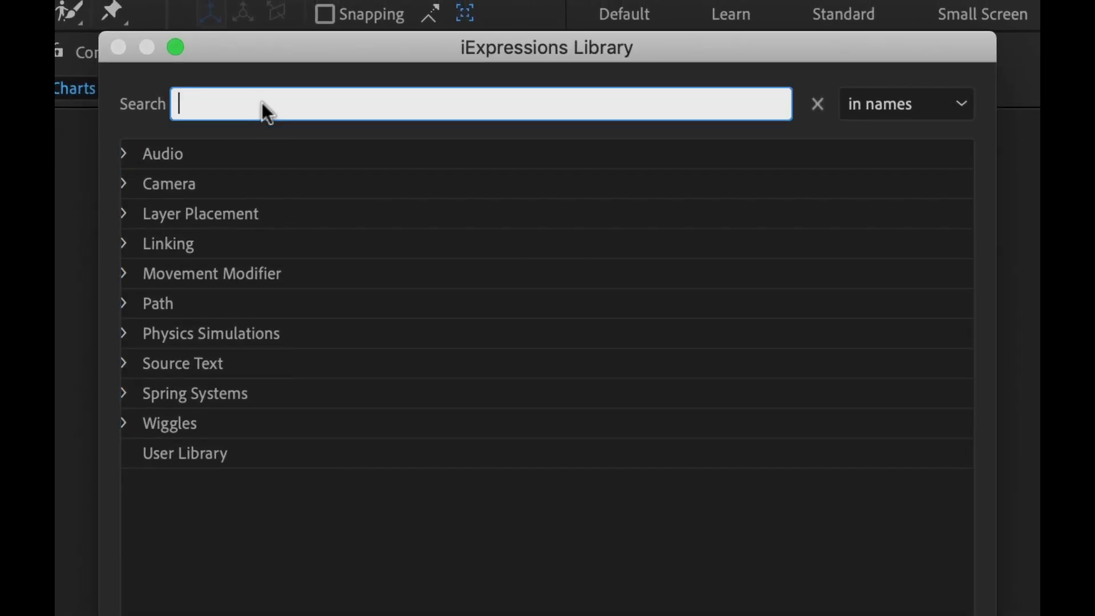
Step: Search the library for 'pie', choose Path > Create > Pie Slice, and load it into iExpressions3
text(pie)
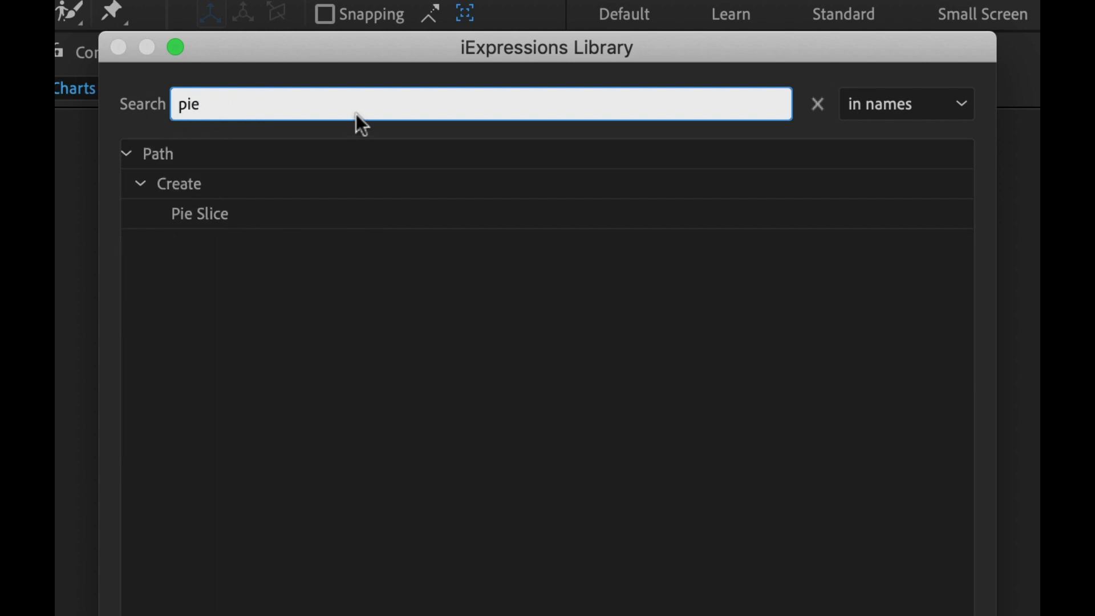
click(207, 214)
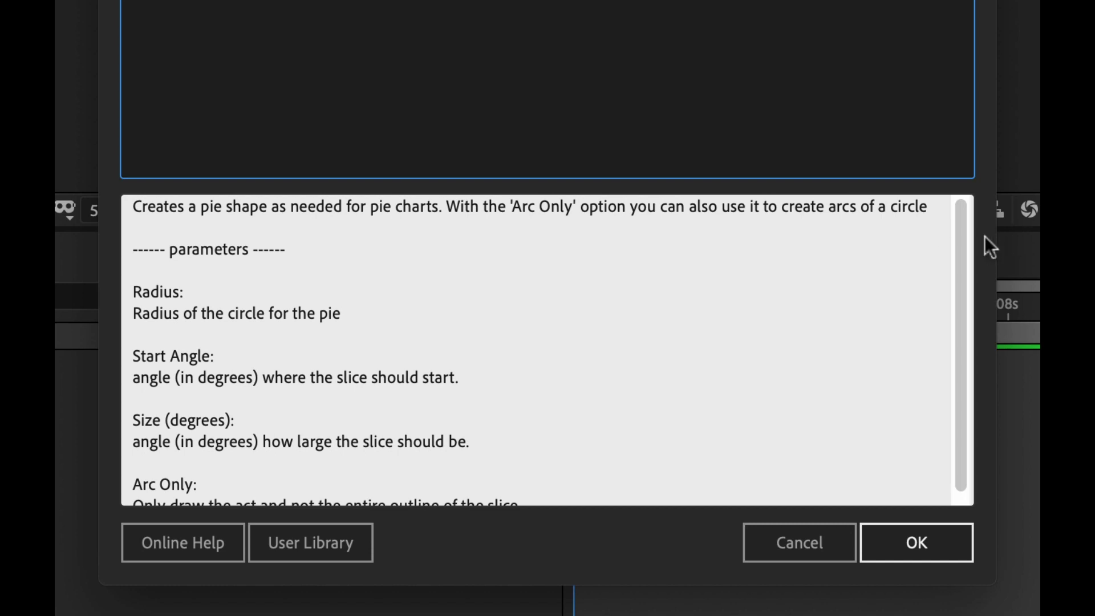
drag(962, 226, 956, 264)
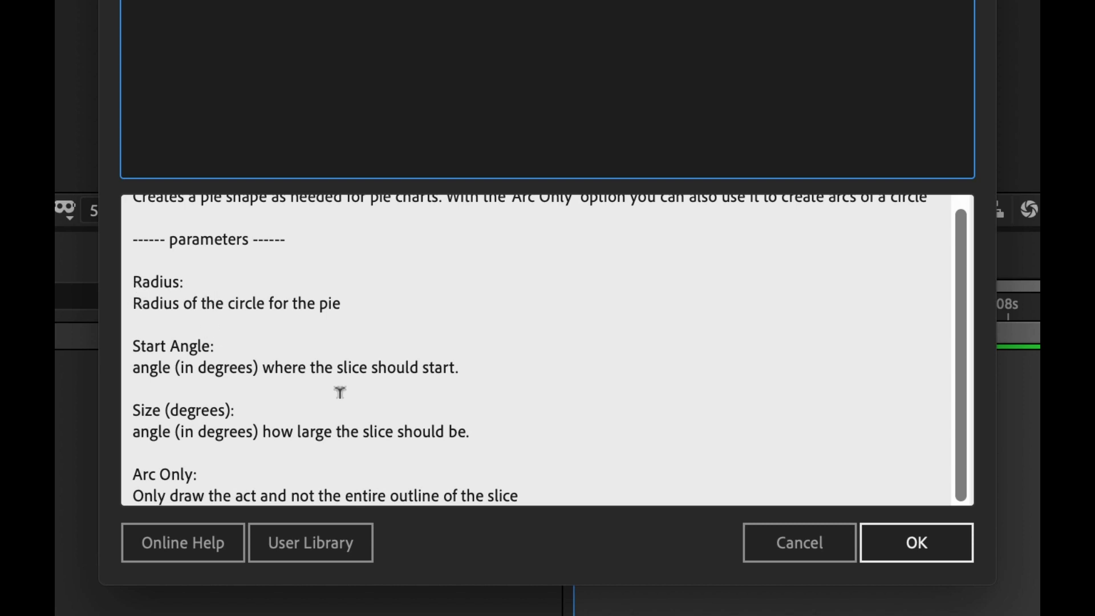
click(915, 539)
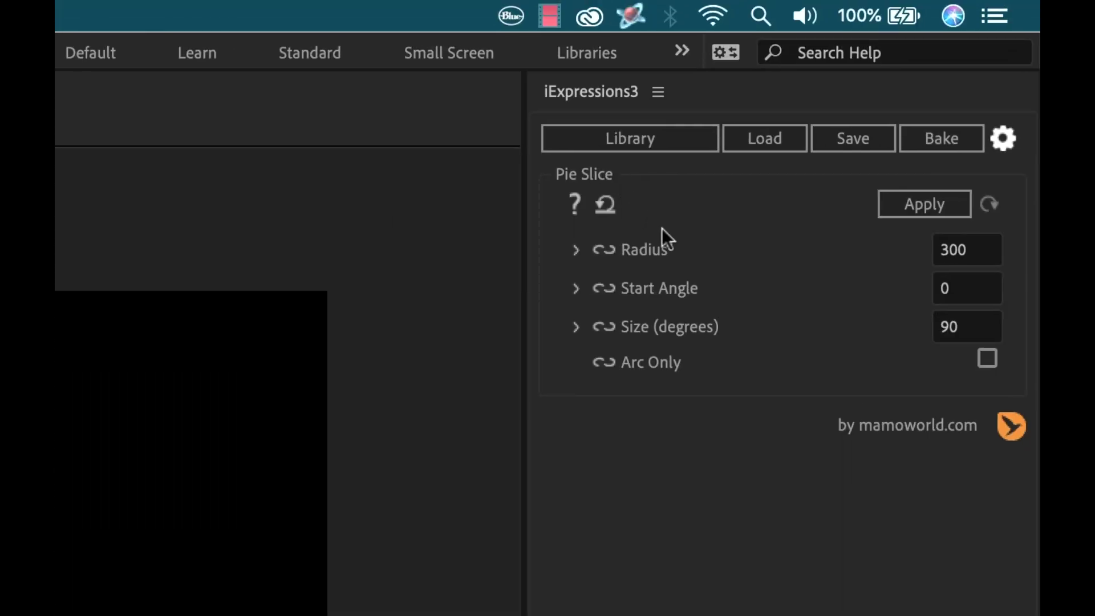
Step: Create a new shape layer in the Pie Charts composition
click(898, 210)
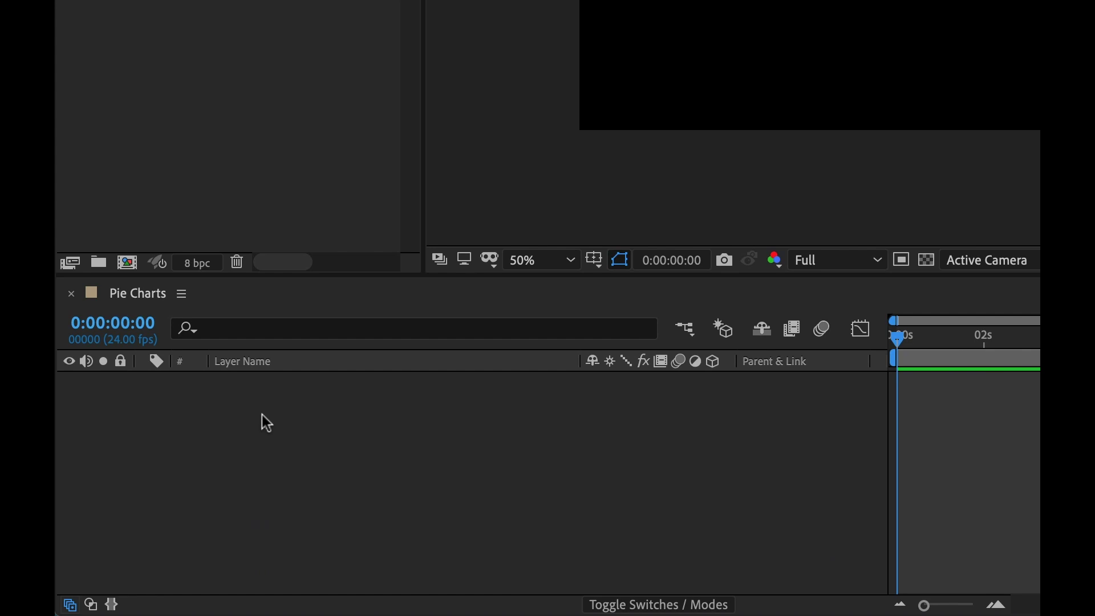
right_click(262, 415)
mouse_move(320, 374)
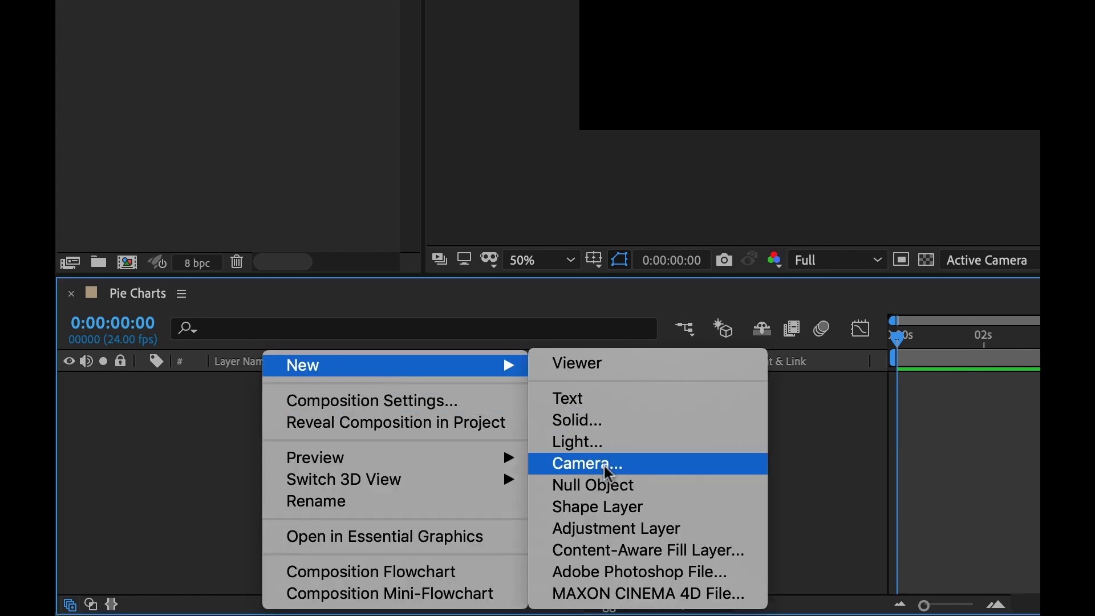
click(609, 508)
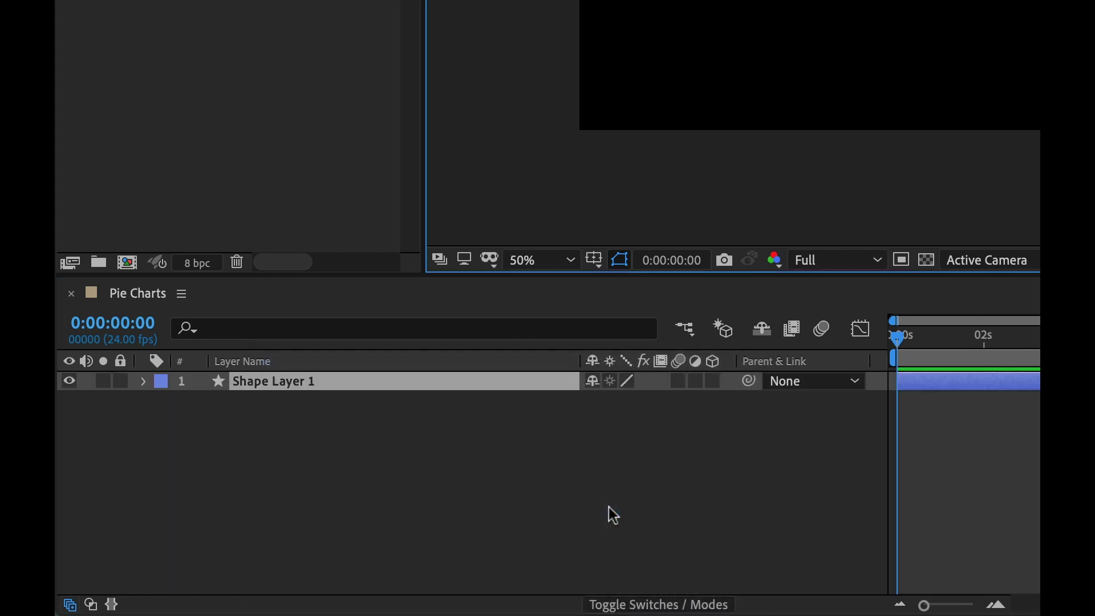
Step: Add a Path, a Fill and a Stroke to Shape Layer 1's contents
click(146, 390)
click(721, 401)
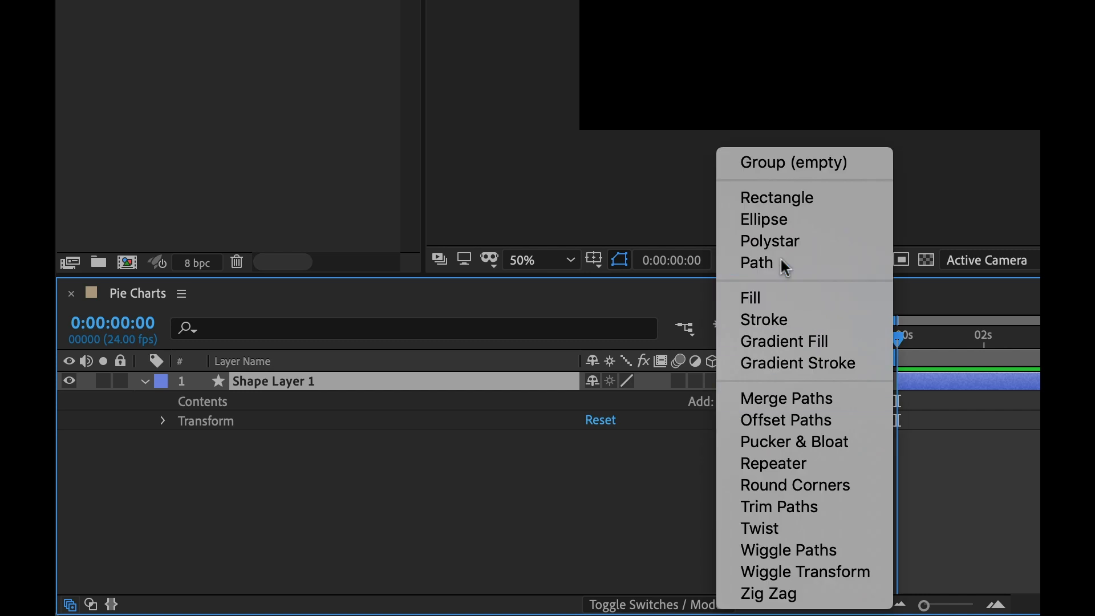
click(786, 266)
click(722, 401)
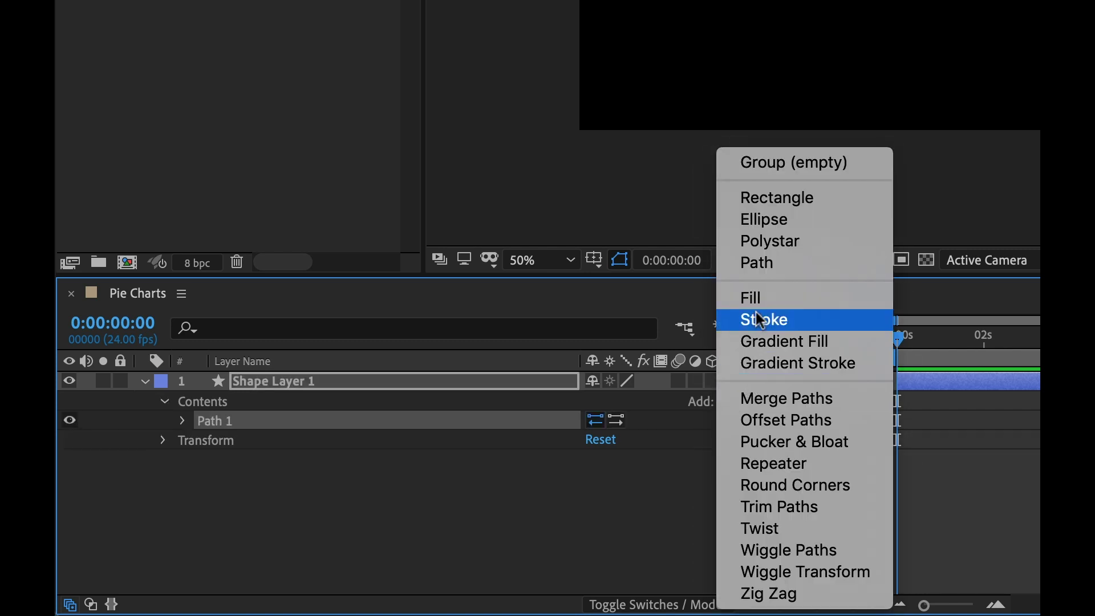
click(752, 298)
click(722, 401)
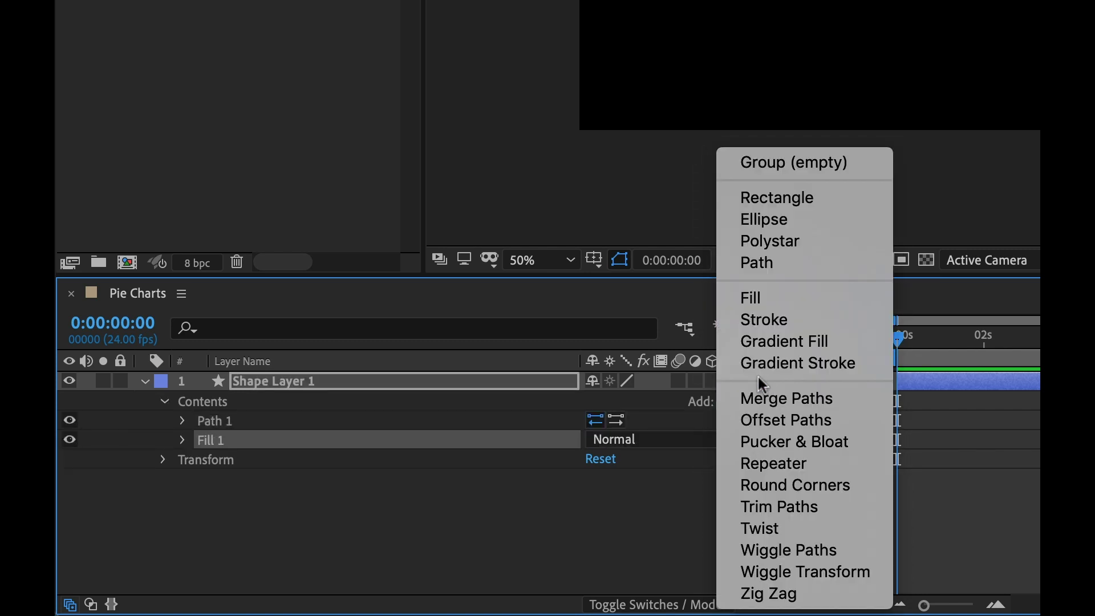
click(766, 334)
Step: Rename the shape layer 'Pie Slice' and select Path 1's Path property
click(280, 387)
key(Return)
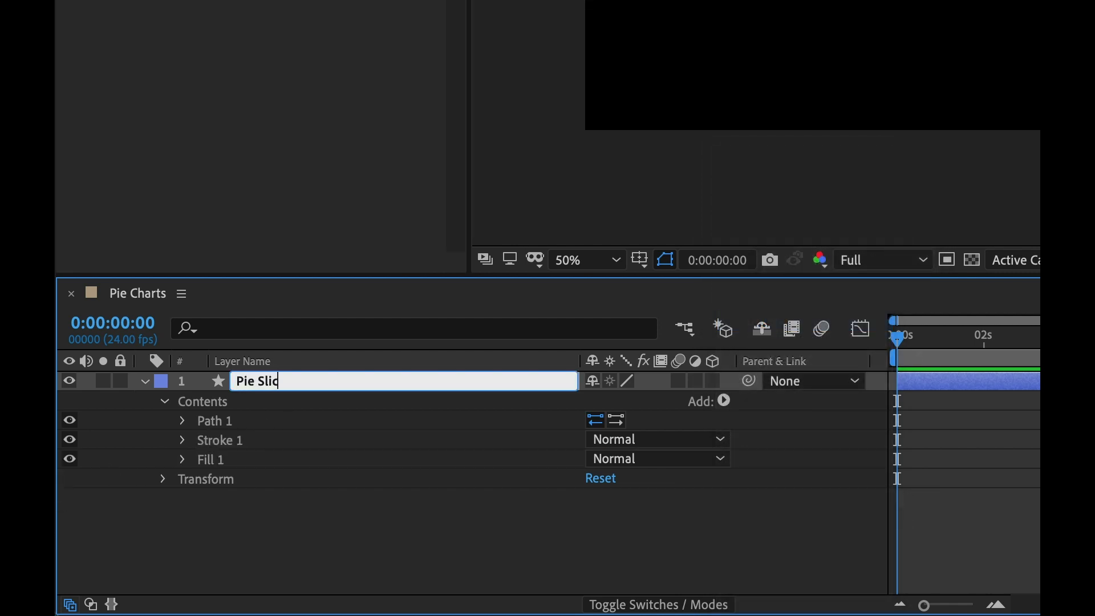
key(Return)
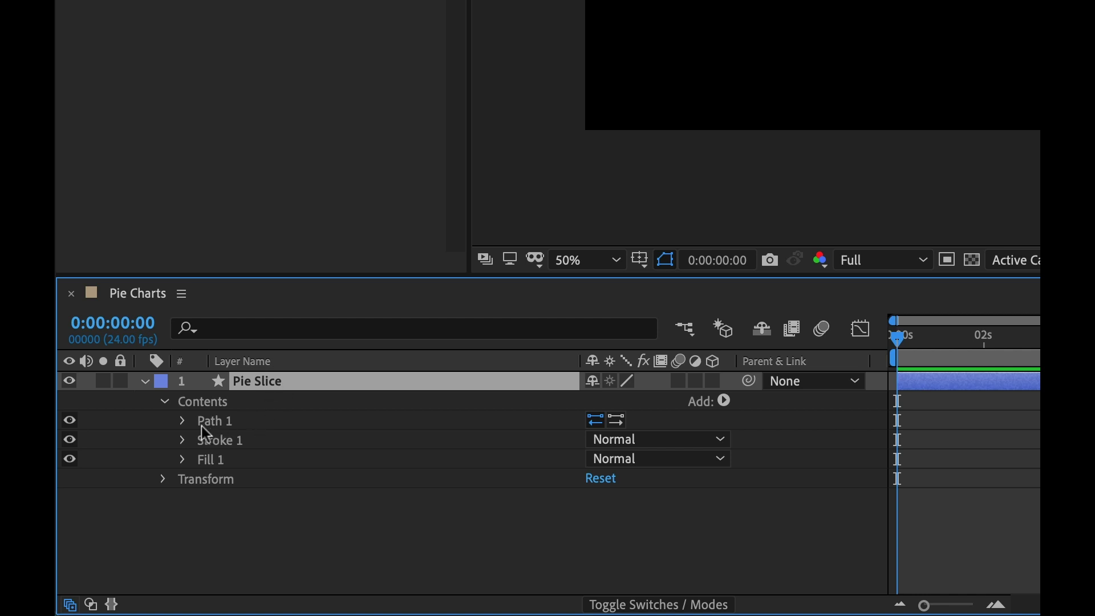
click(183, 421)
click(248, 442)
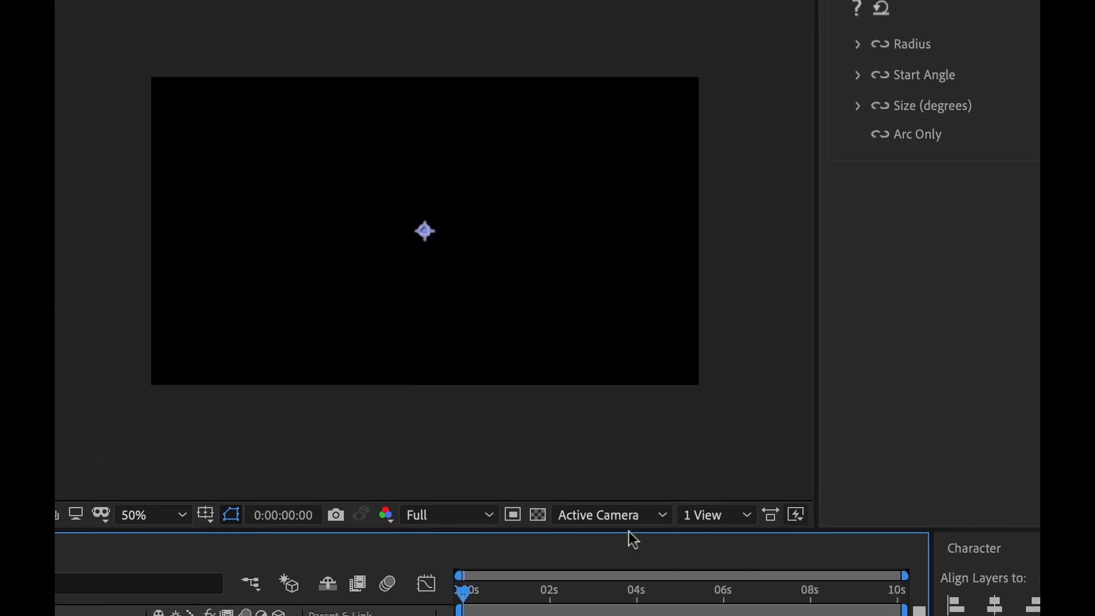
Step: Apply the Pie Slice expression to the Path and enable automatic reapply on parameter changes
click(953, 144)
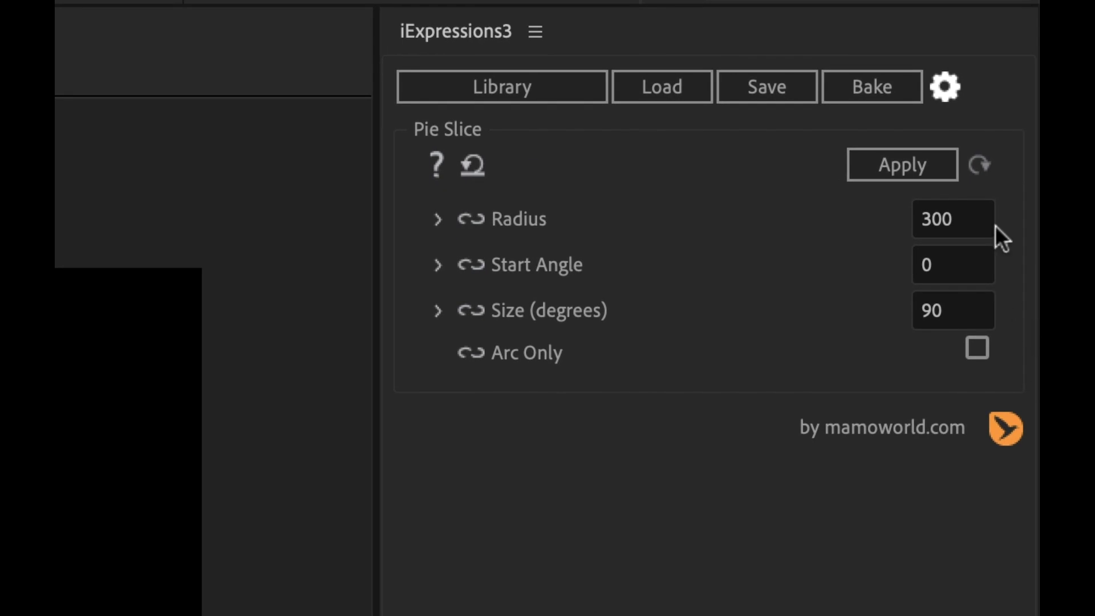
click(971, 160)
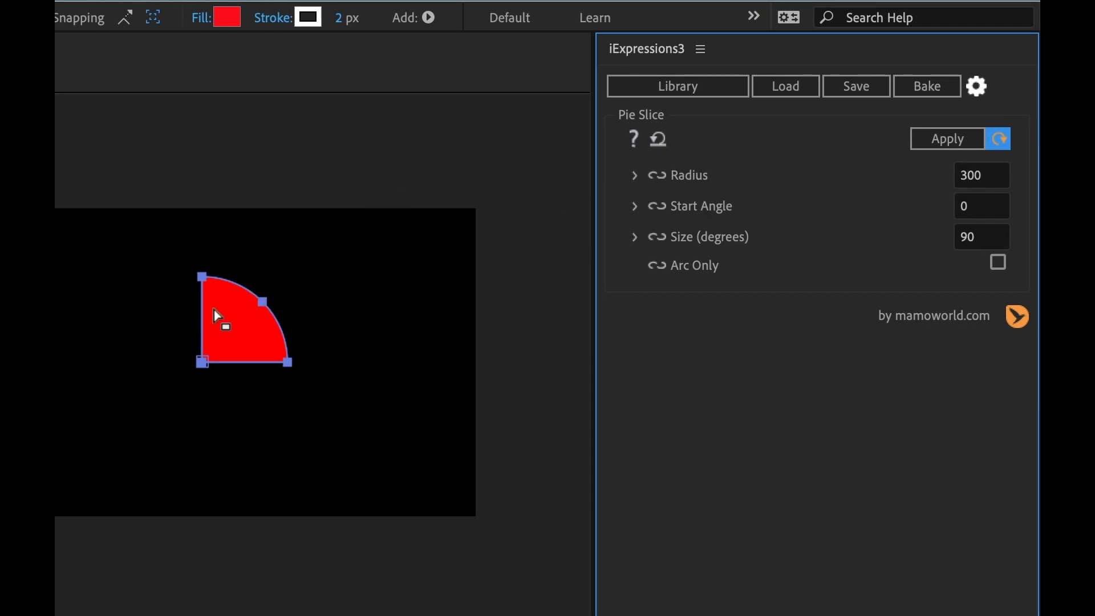
click(634, 174)
Step: Experiment with the Radius, Start Angle and Size sliders, then switch on Arc Only
click(633, 225)
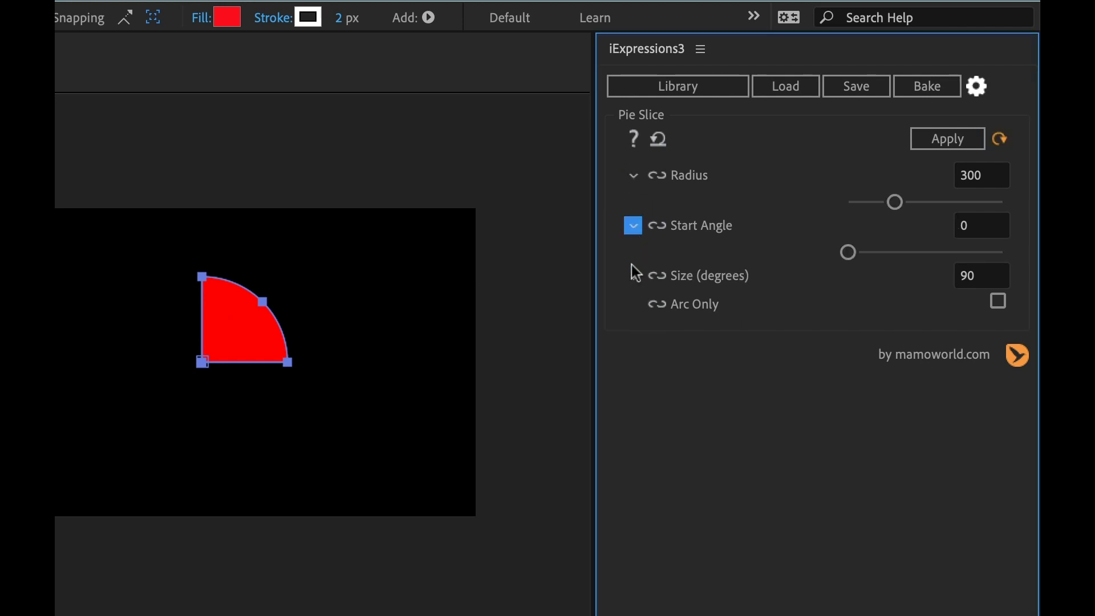
click(632, 275)
mouse_move(895, 203)
mouse_down()
mouse_move(913, 207)
mouse_move(890, 203)
mouse_up()
mouse_move(849, 253)
mouse_down()
mouse_move(918, 255)
mouse_move(836, 250)
mouse_up()
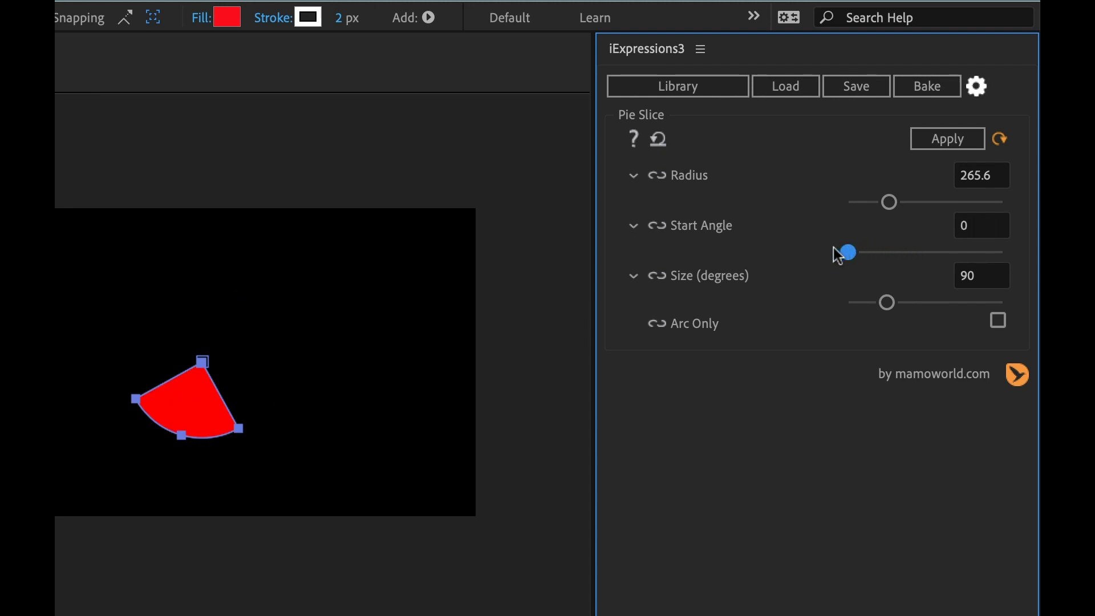
drag(886, 303, 961, 303)
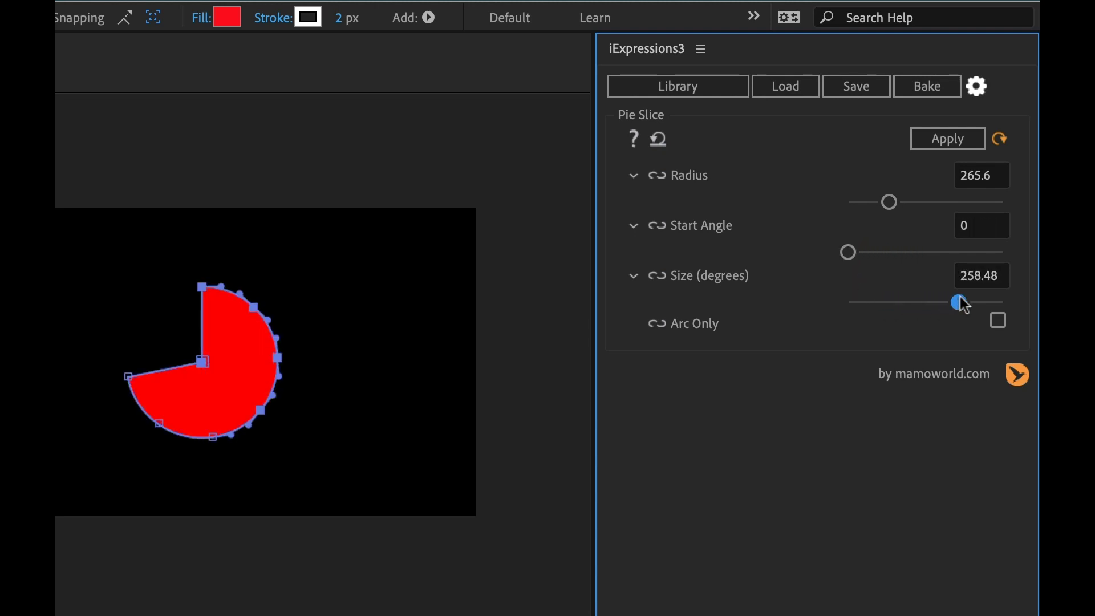
click(1000, 321)
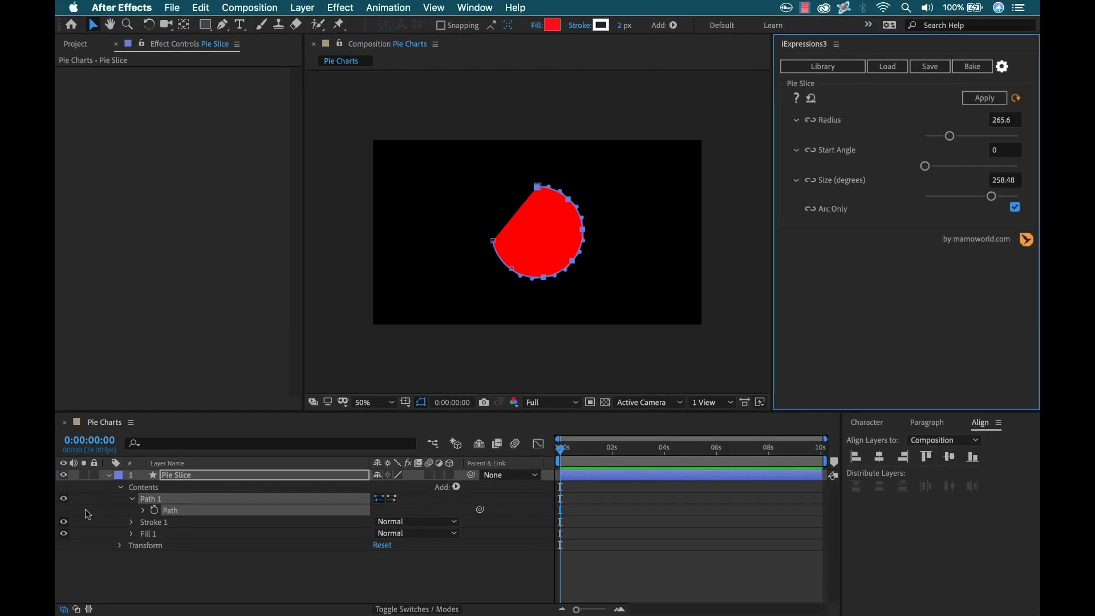
Step: Hide the red fill and make the arc's stroke much thicker
click(63, 535)
click(349, 582)
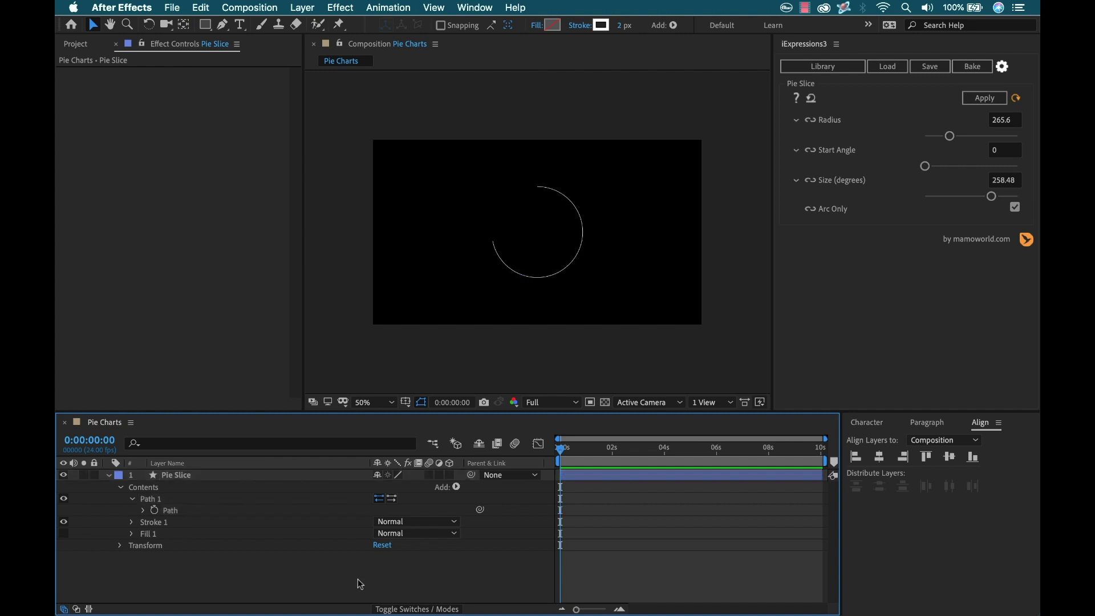
click(182, 480)
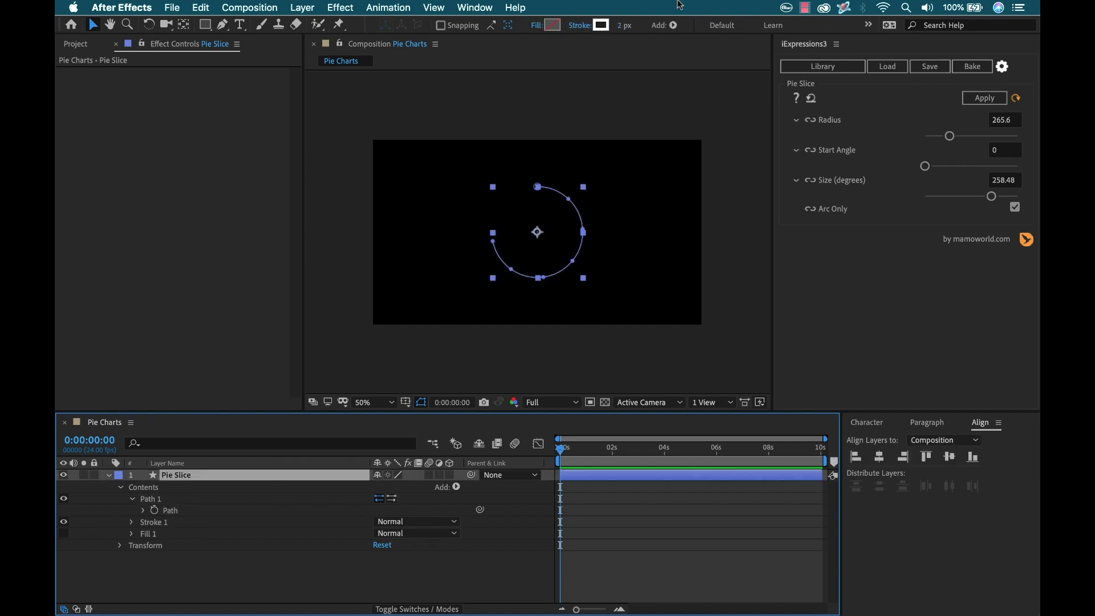
mouse_move(624, 29)
mouse_down()
mouse_move(696, 23)
mouse_move(643, 27)
mouse_up()
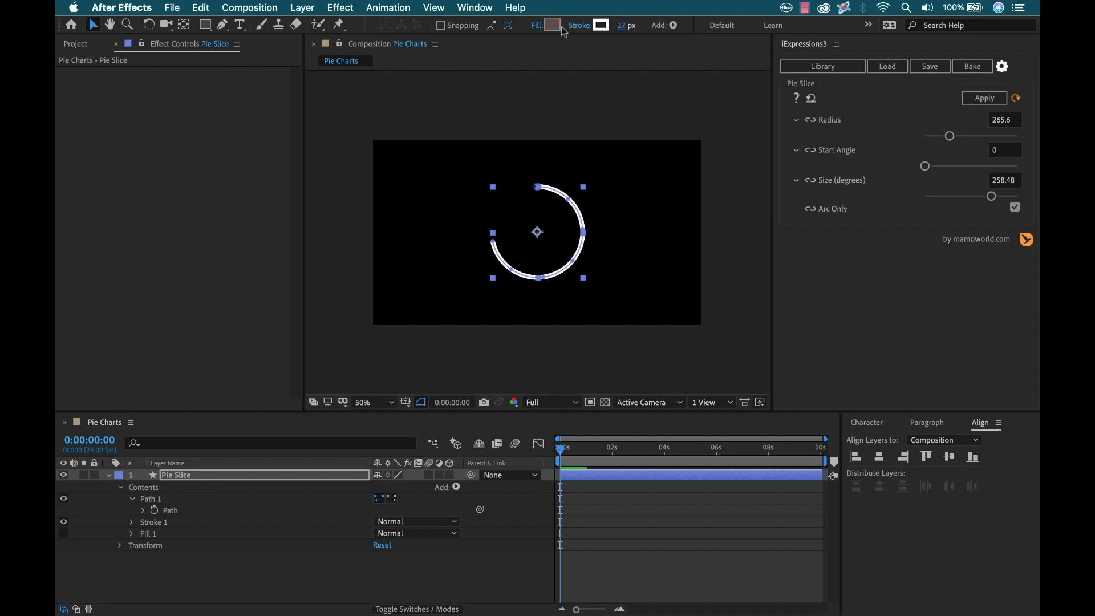
Step: Turn the fill back on and reset the Pie Slice parameters to Radius 300, Start Angle 0, Size 90
click(63, 533)
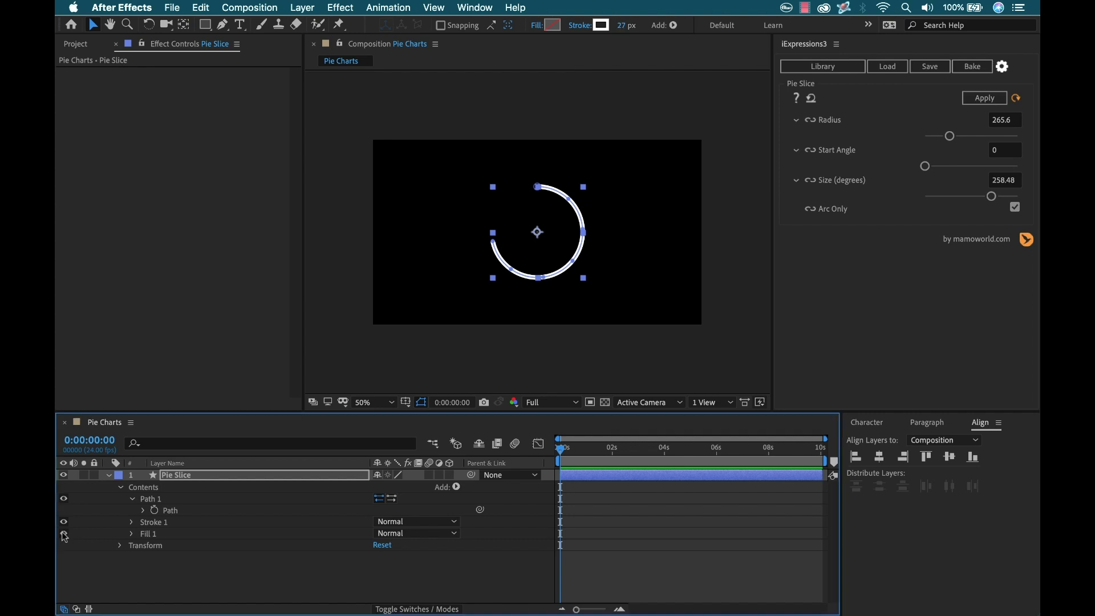
click(811, 100)
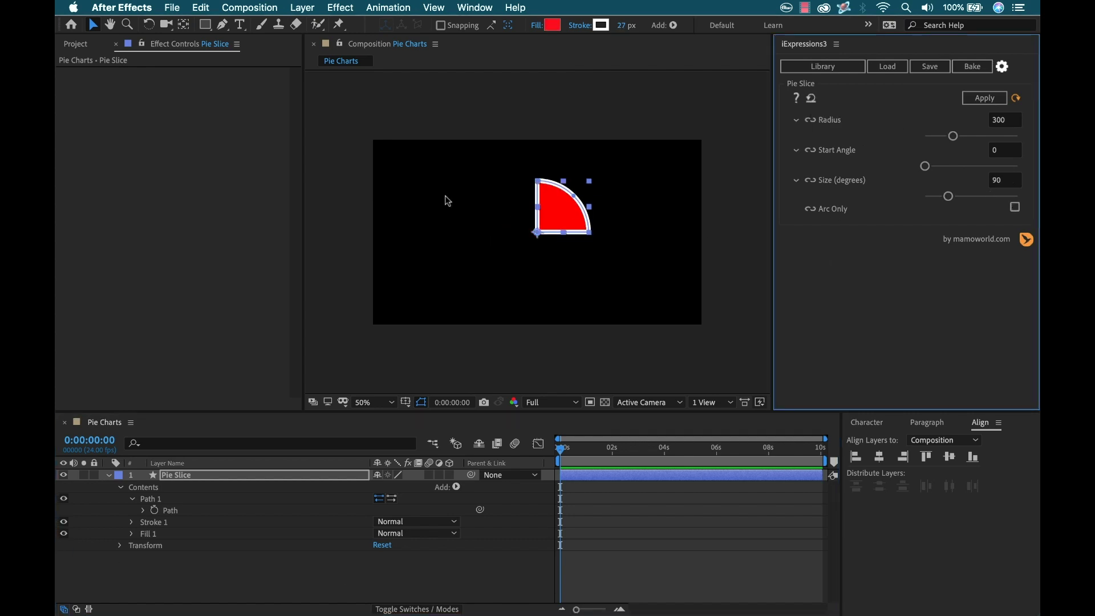
key(super+shift+a)
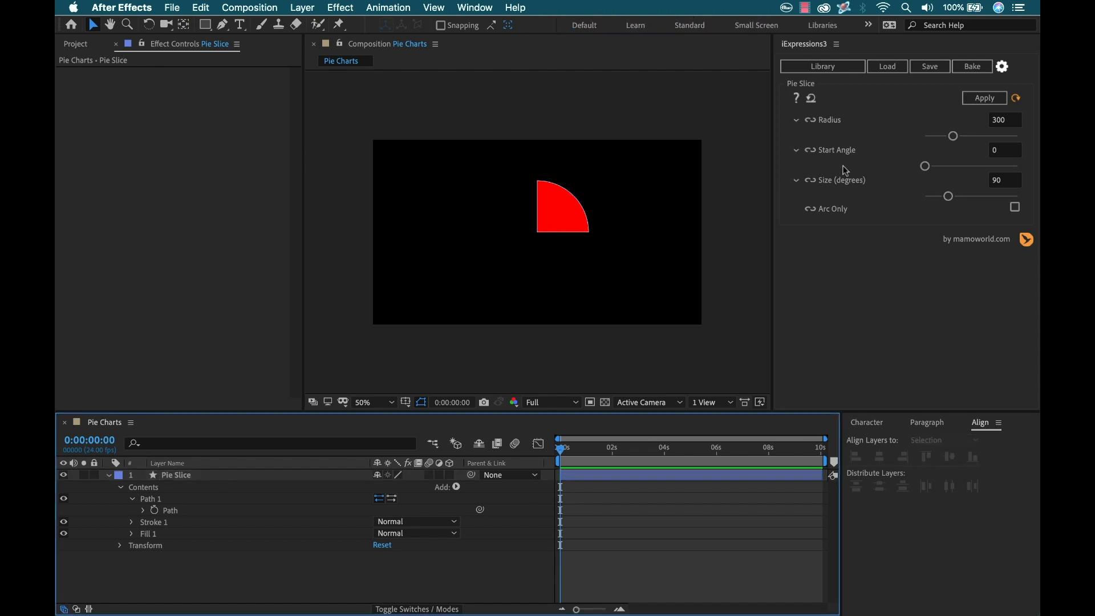
click(176, 477)
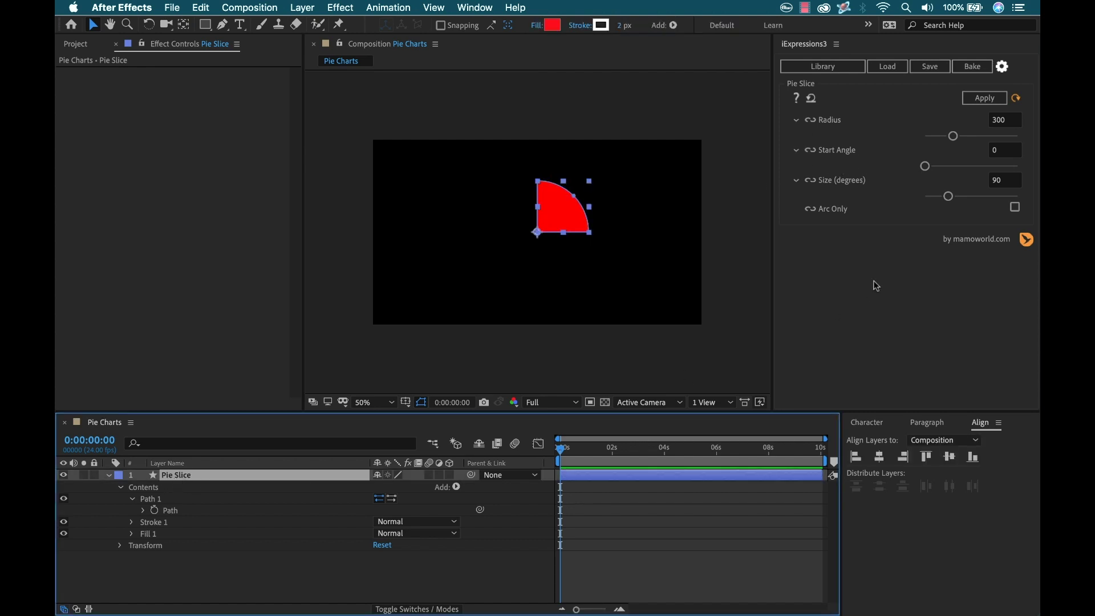
Step: Link Radius to a new slider control, test a different radius, then undo back to 300
click(811, 121)
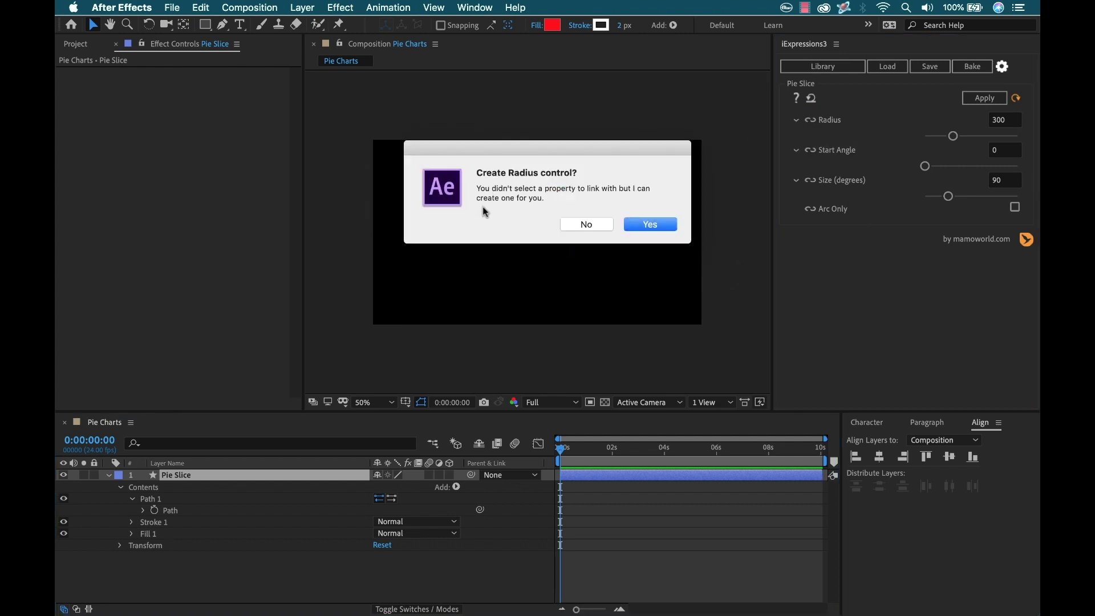
click(658, 226)
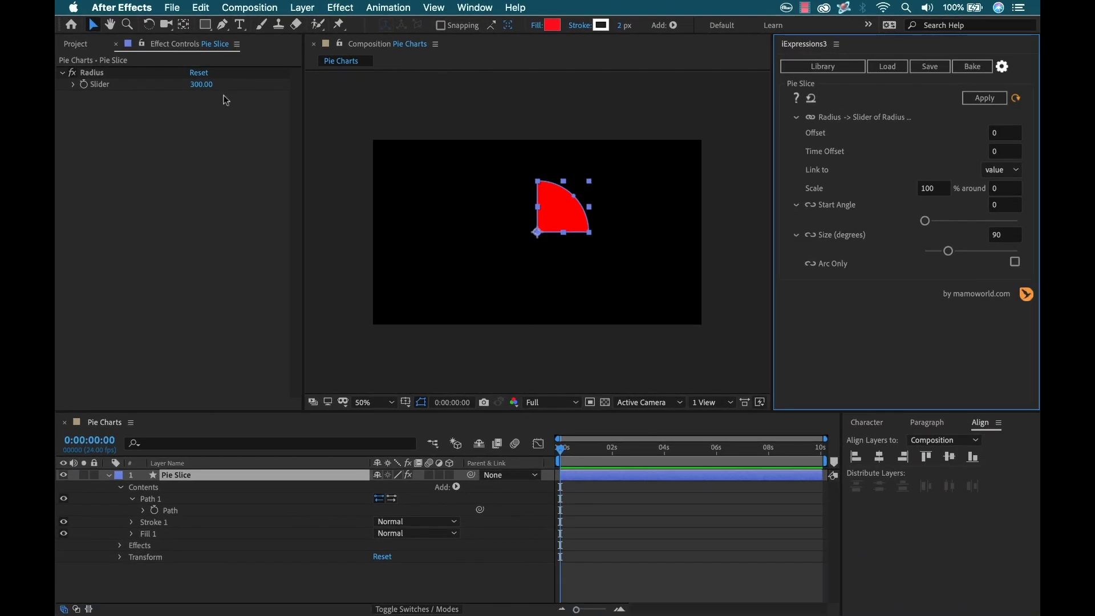
drag(202, 85, 235, 91)
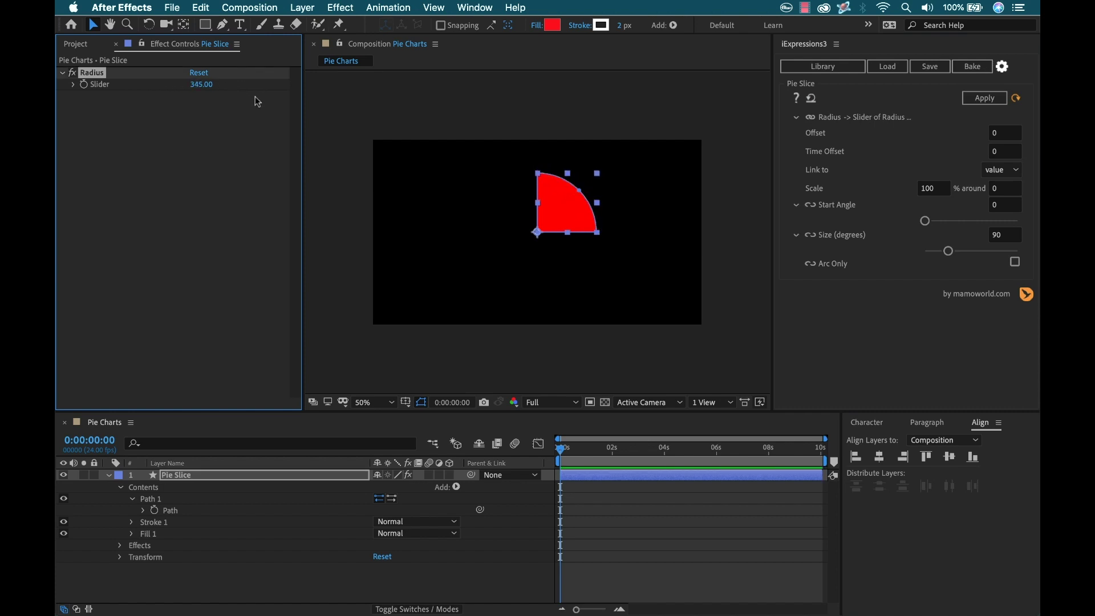
click(129, 118)
key(ctrl+z)
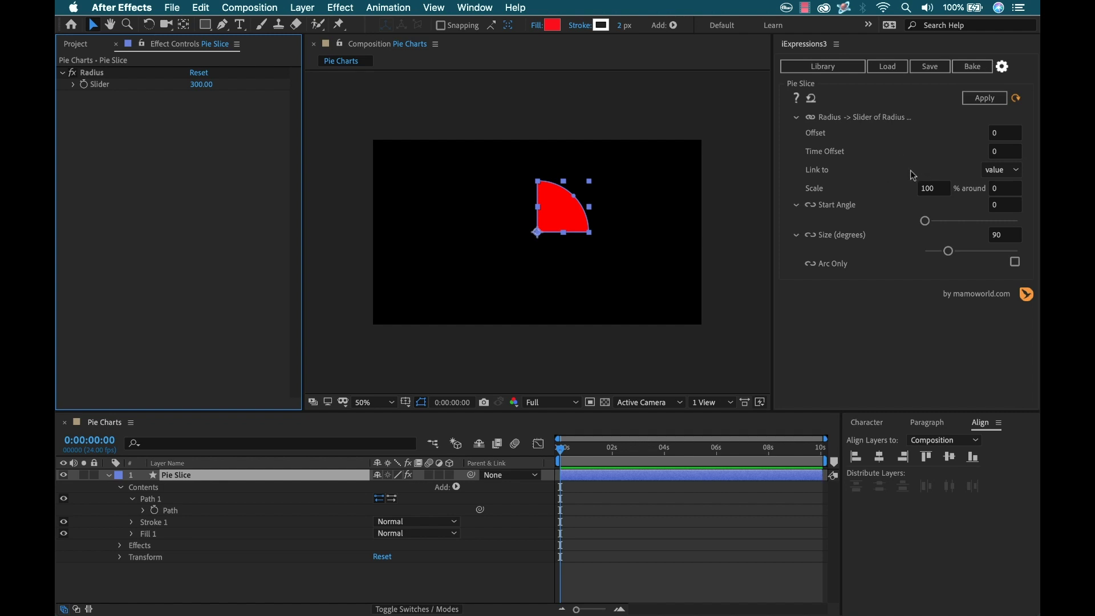
Step: Link Start Angle and Size (degrees) to their own new slider controls
click(815, 208)
click(658, 225)
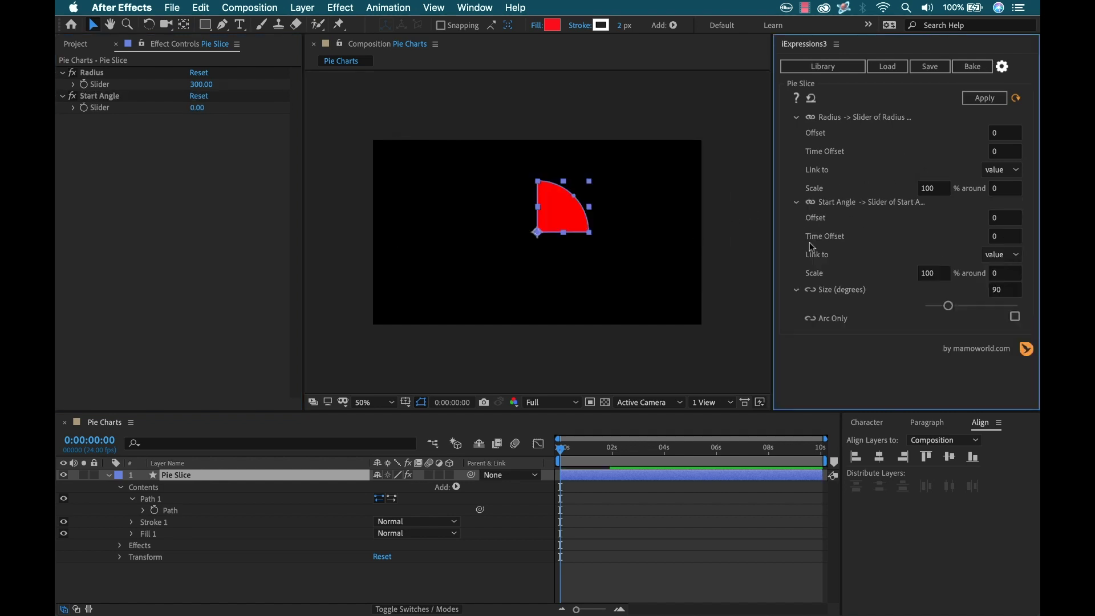
click(801, 291)
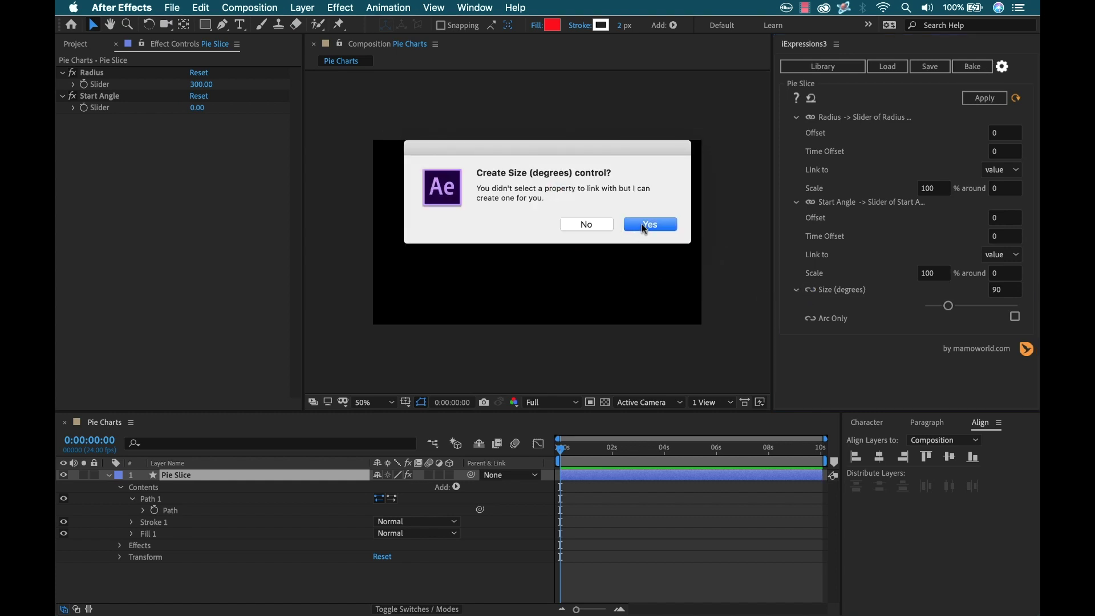
click(645, 228)
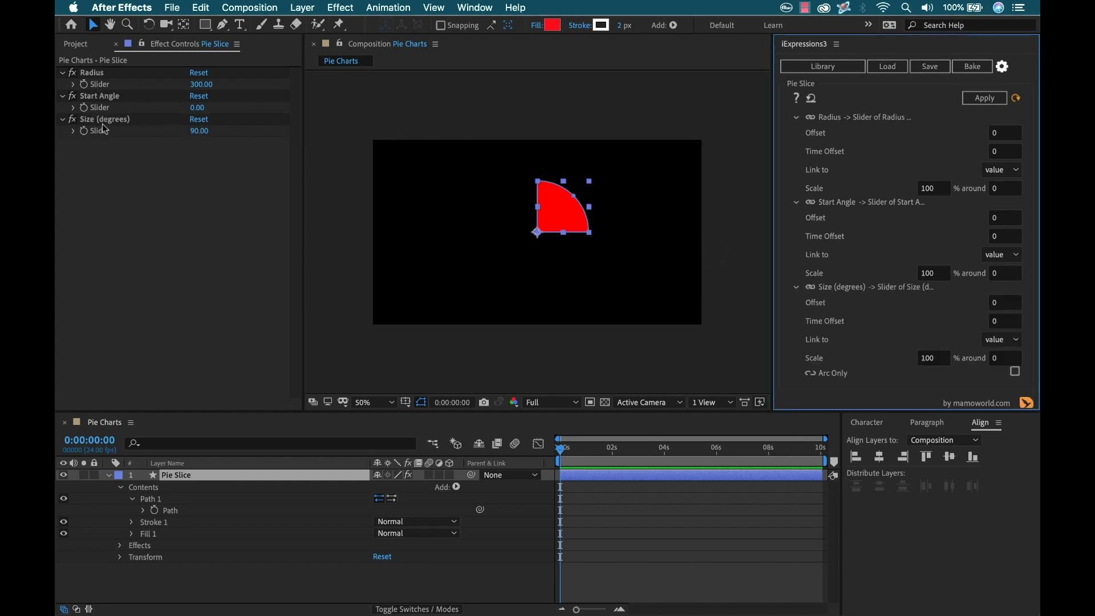
click(301, 582)
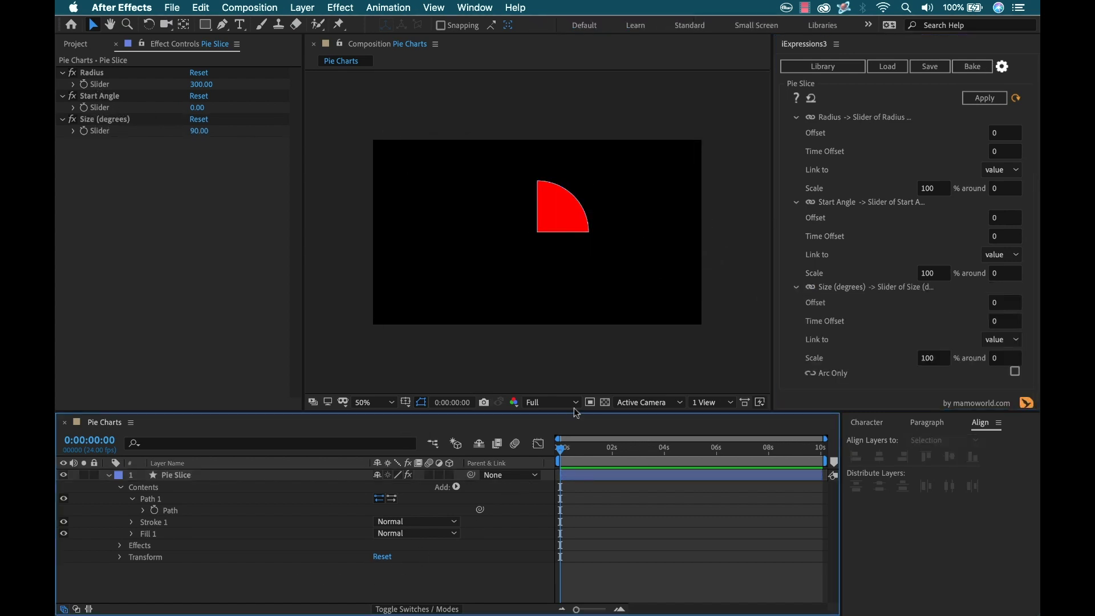
Step: Enable keyframing on the Radius, Start Angle and Size (degrees) sliders
click(223, 292)
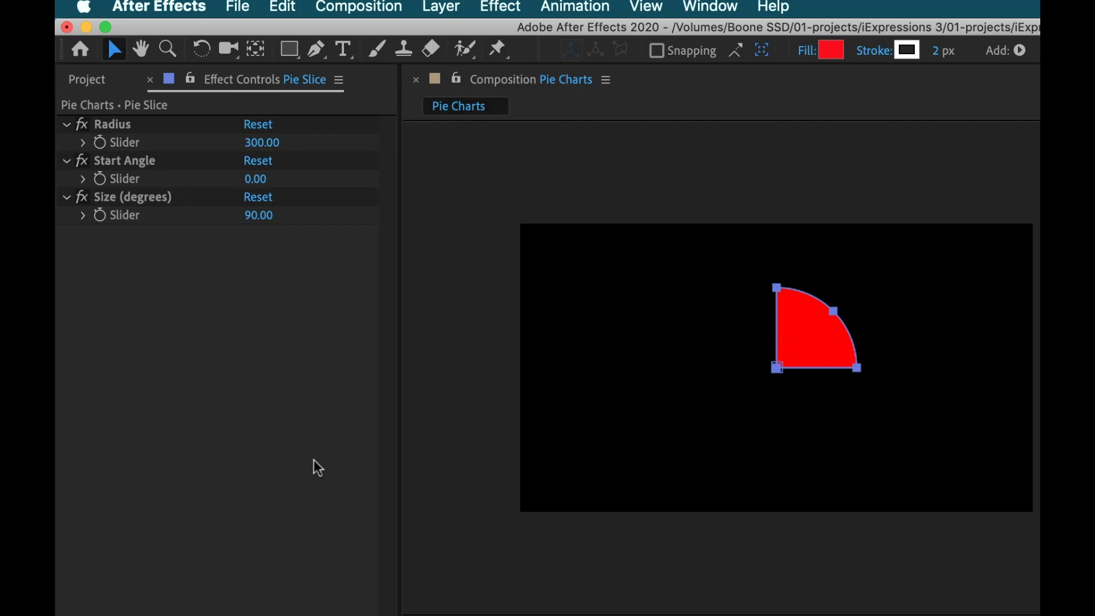
click(101, 142)
click(100, 179)
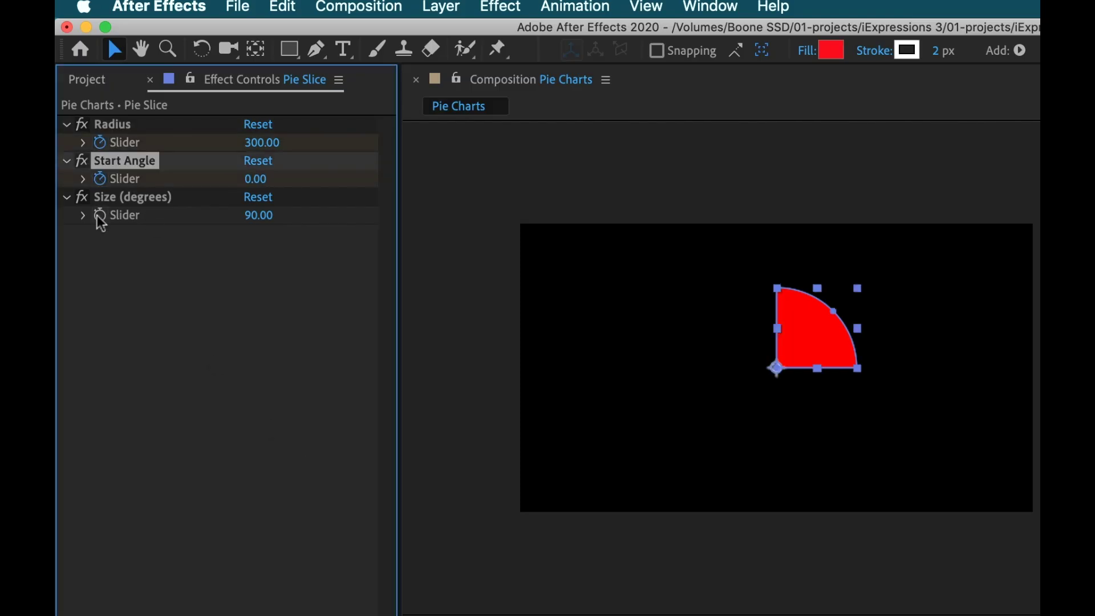
click(99, 216)
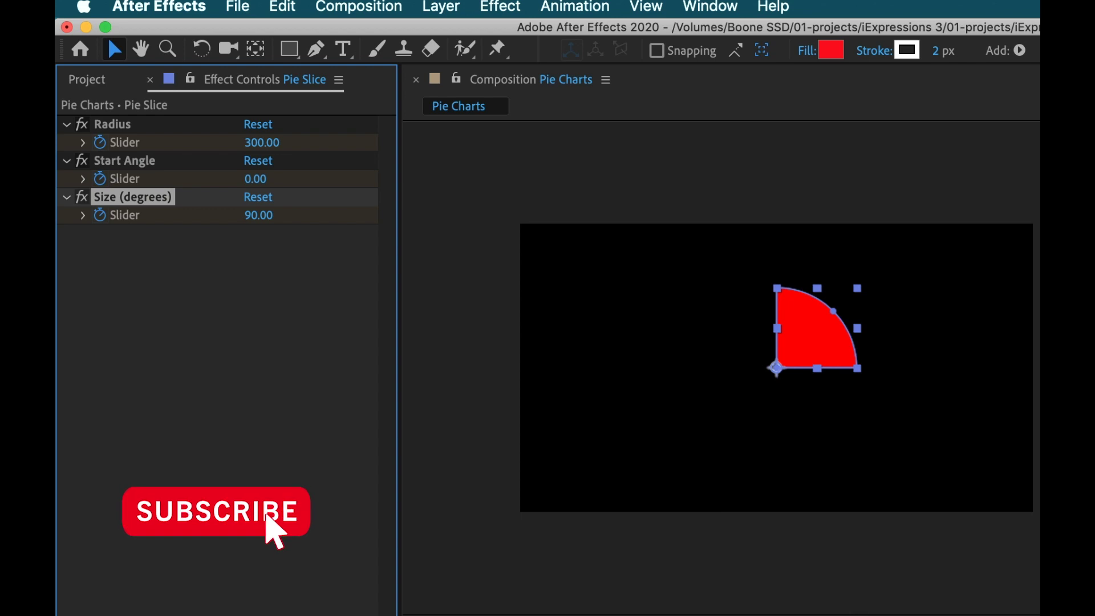
Step: Set Radius and Size (degrees) to 0 at the first frame
click(260, 143)
text(0)
key(Return)
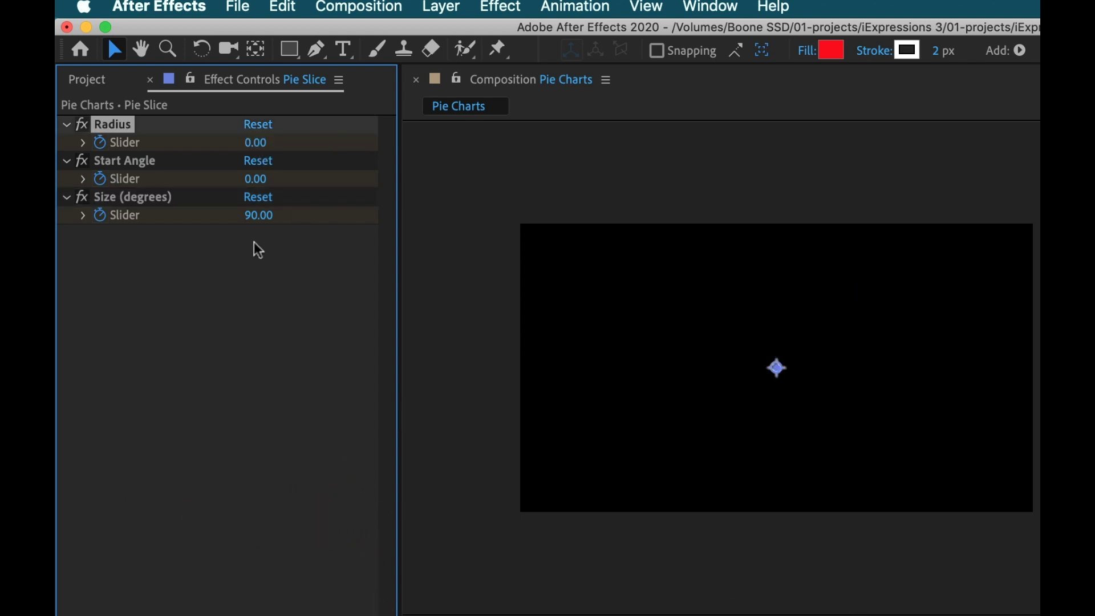
click(260, 215)
text(0)
key(Return)
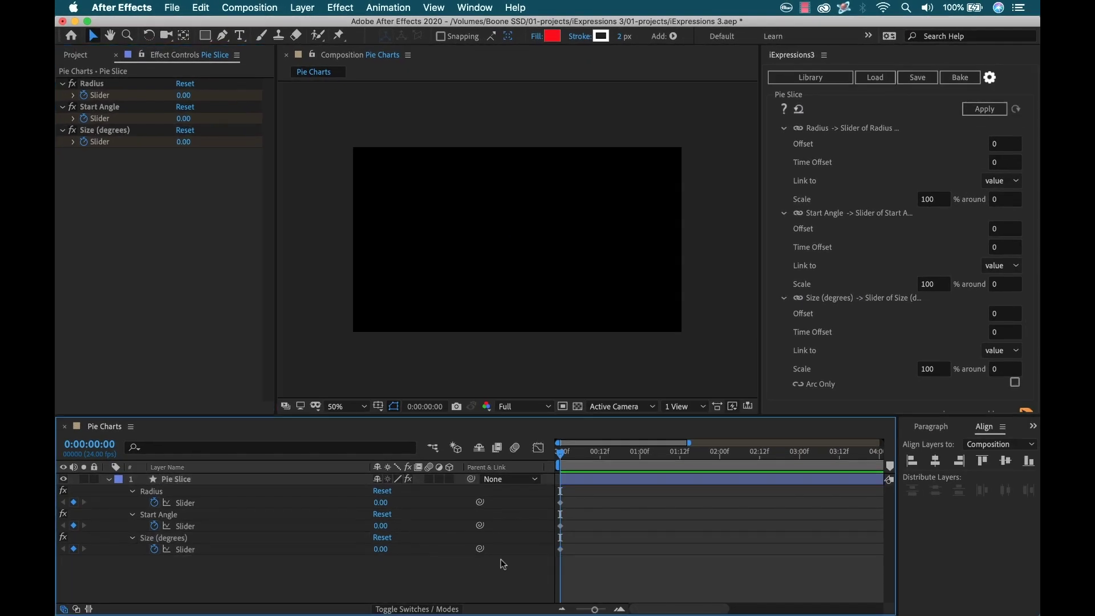
Step: At 2 seconds, keyframe Radius 300 and Size (degrees) 315
click(575, 481)
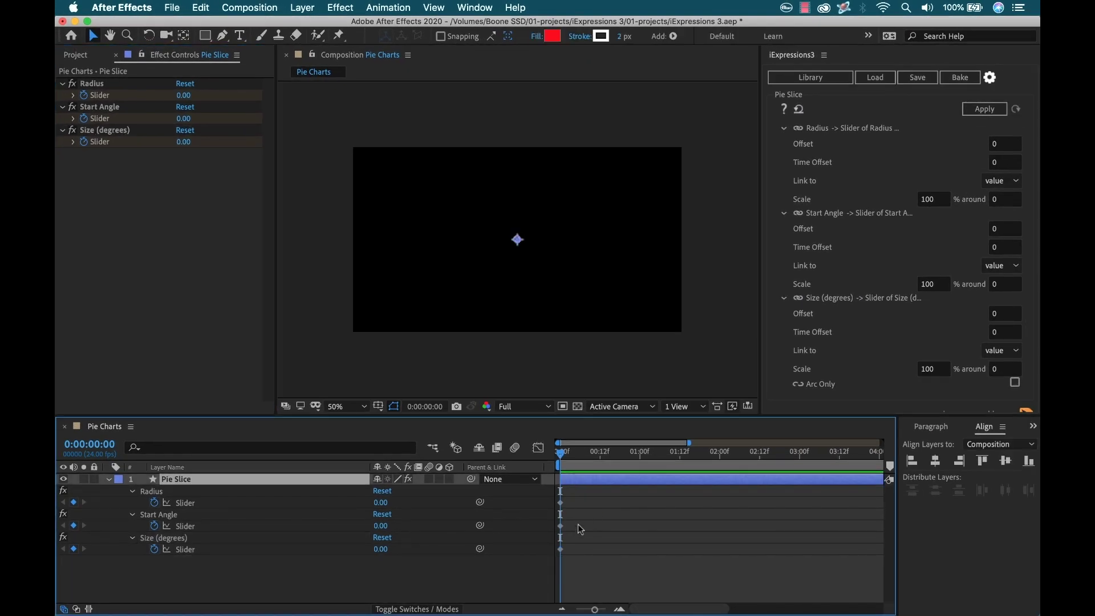
click(236, 577)
drag(562, 454, 720, 462)
key(minus)
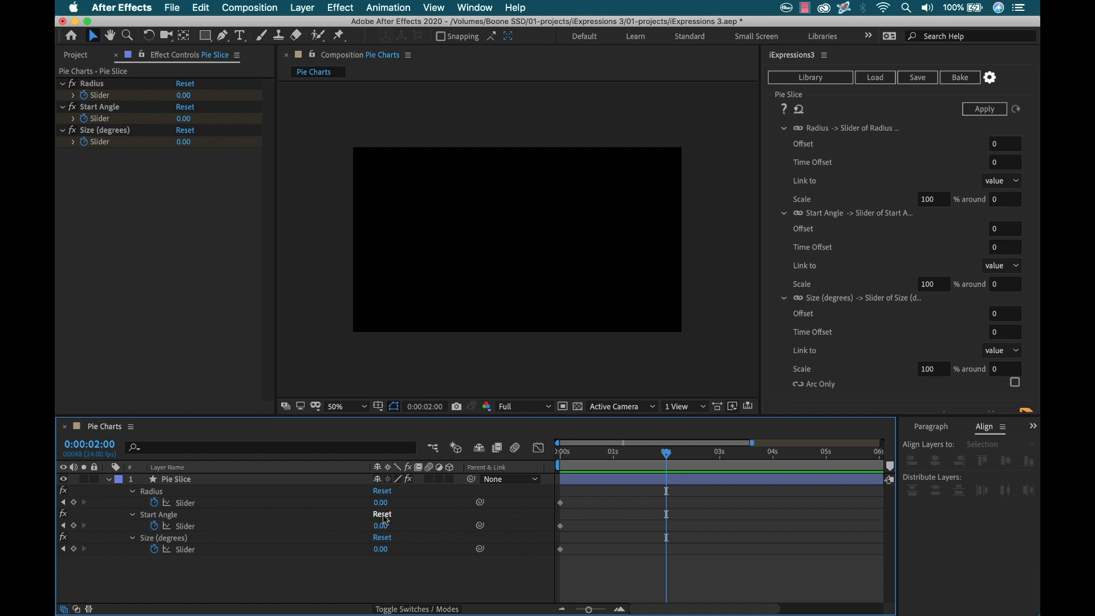
click(381, 548)
click(382, 502)
key(Return)
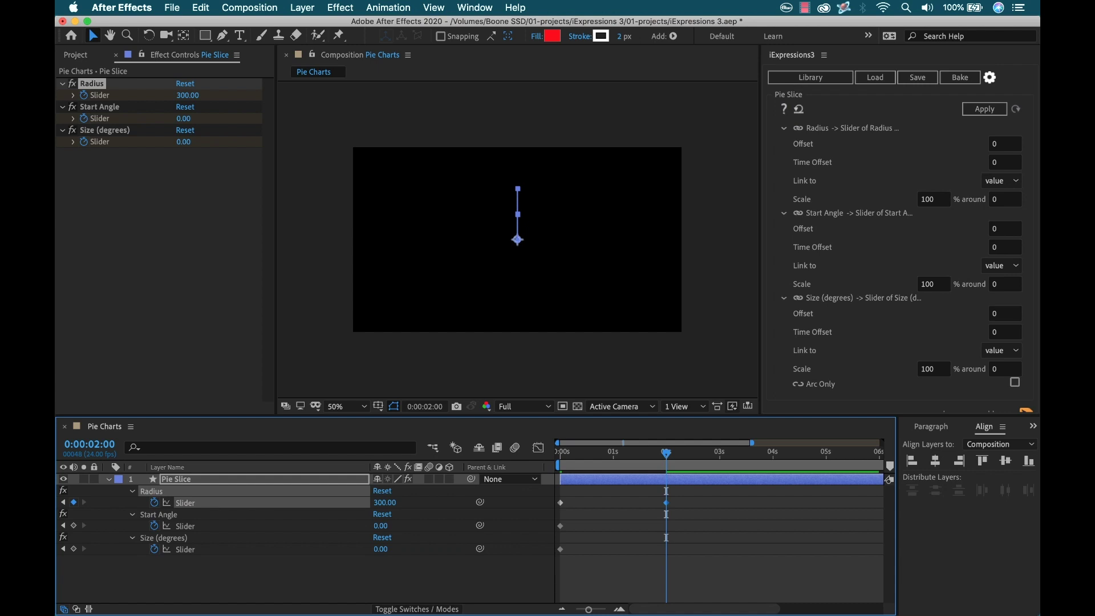
click(384, 549)
key(Return)
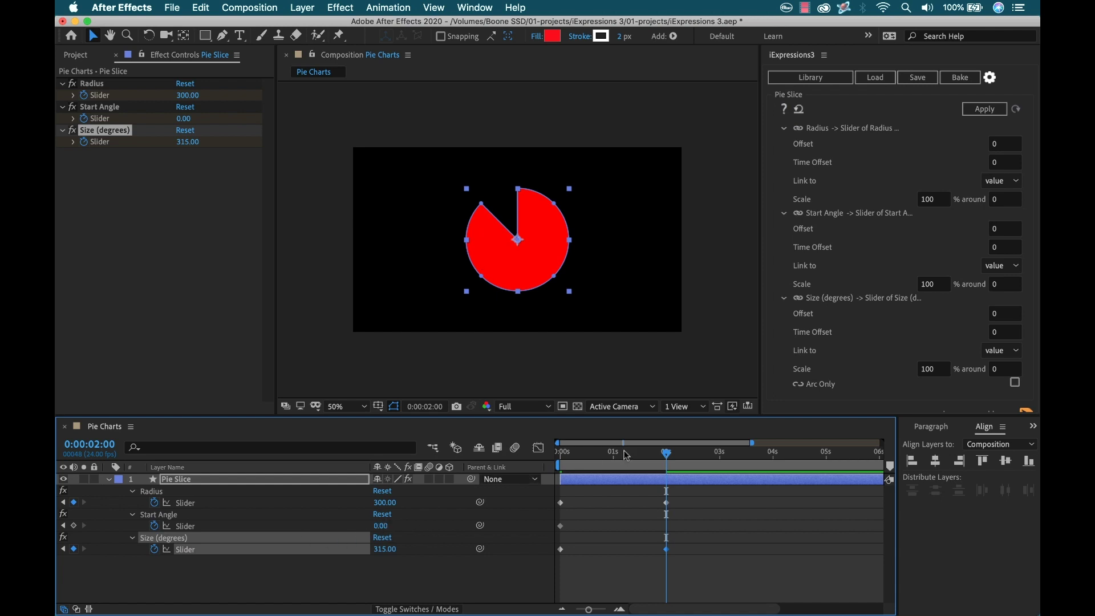
Step: Keyframe the Start Angle at 320 to rotate the slice
key(space)
drag(381, 526, 514, 525)
click(382, 527)
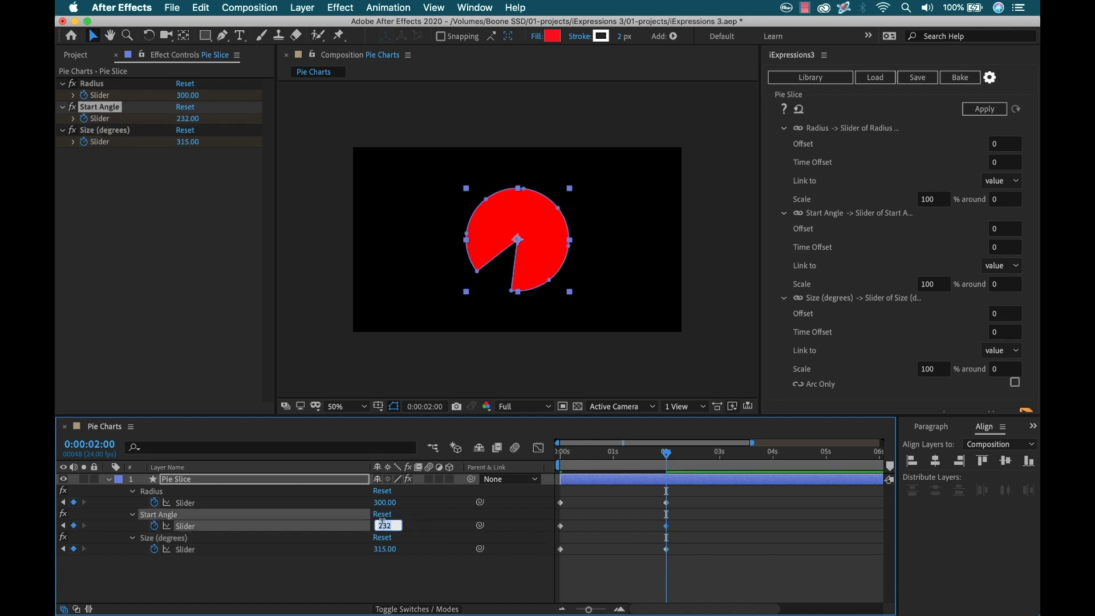
key(Return)
click(388, 526)
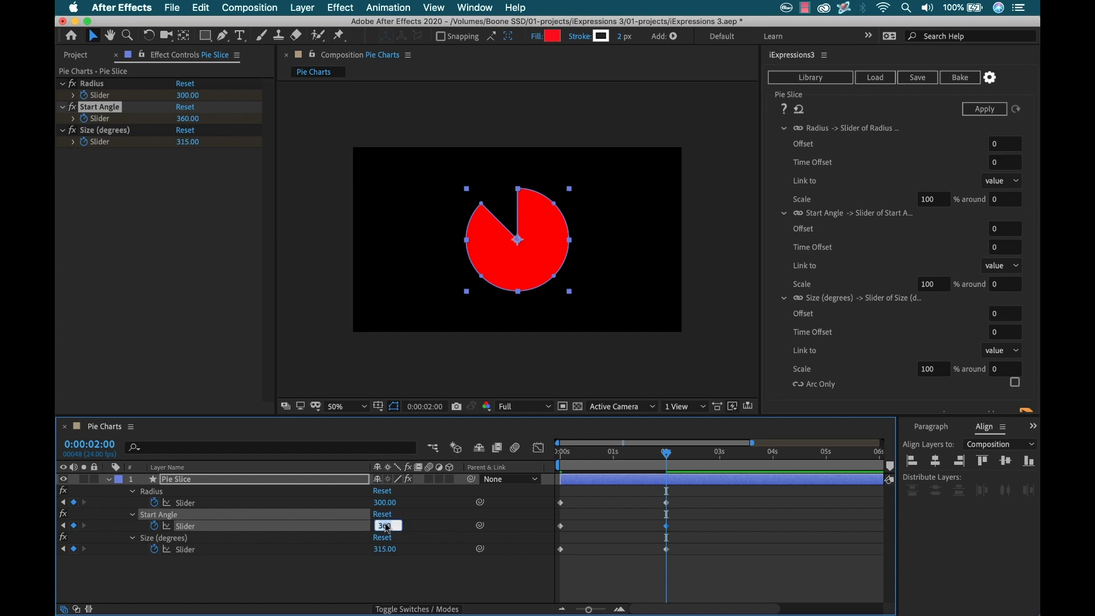
text(320)
key(Return)
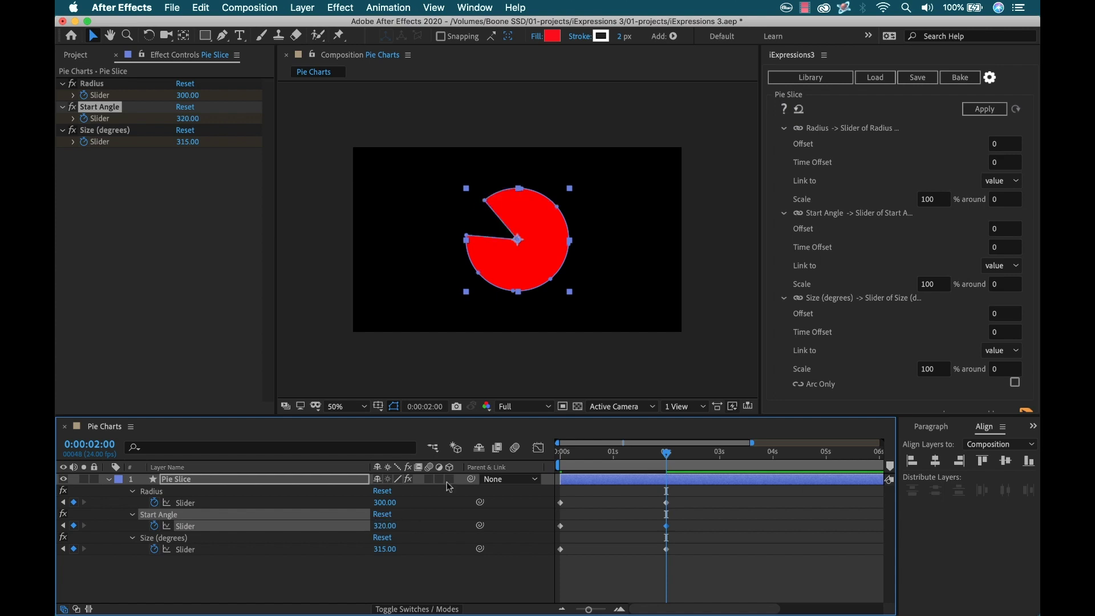
Step: Preview the pie slice animation from the start
key(Home)
click(621, 572)
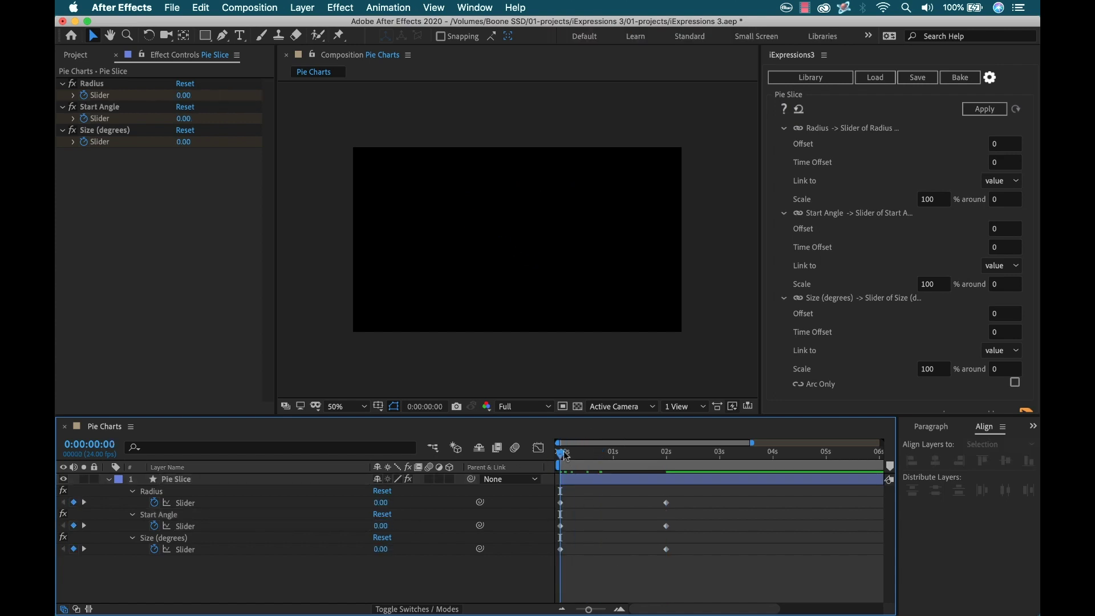
key(space)
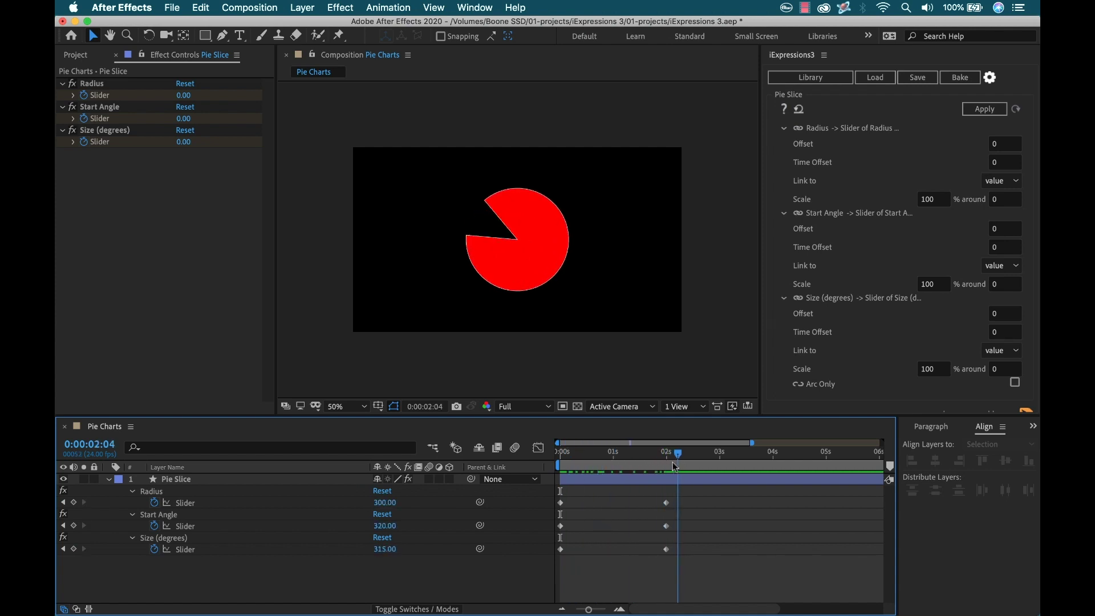
key(space)
Step: Apply Easy Ease (F9) to all six slider keyframes, refine easing in the Graph Editor, and preview
drag(688, 492, 543, 575)
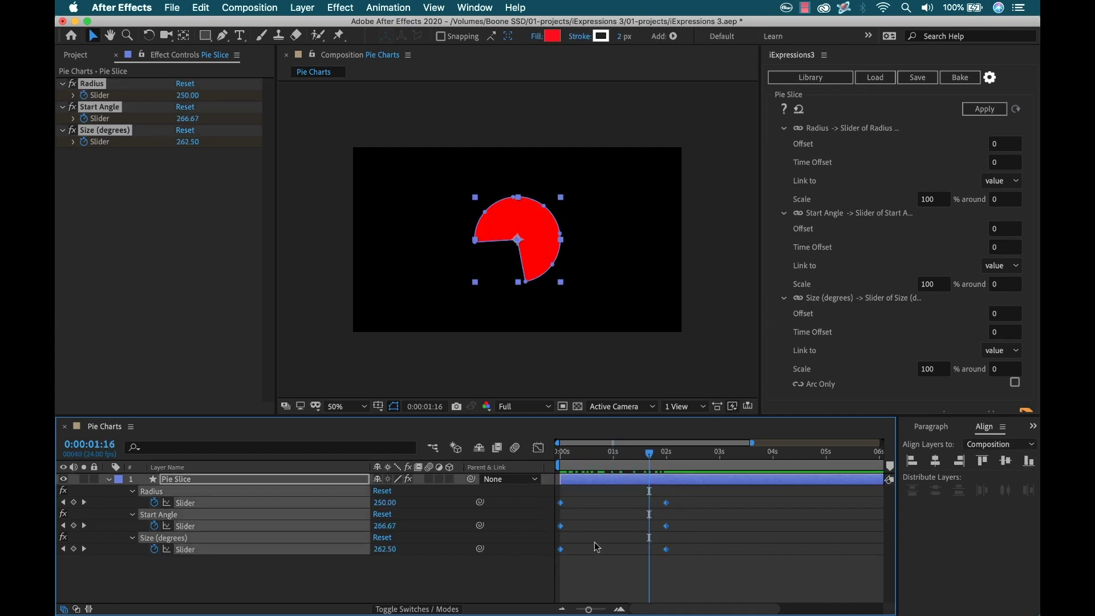
key(F9)
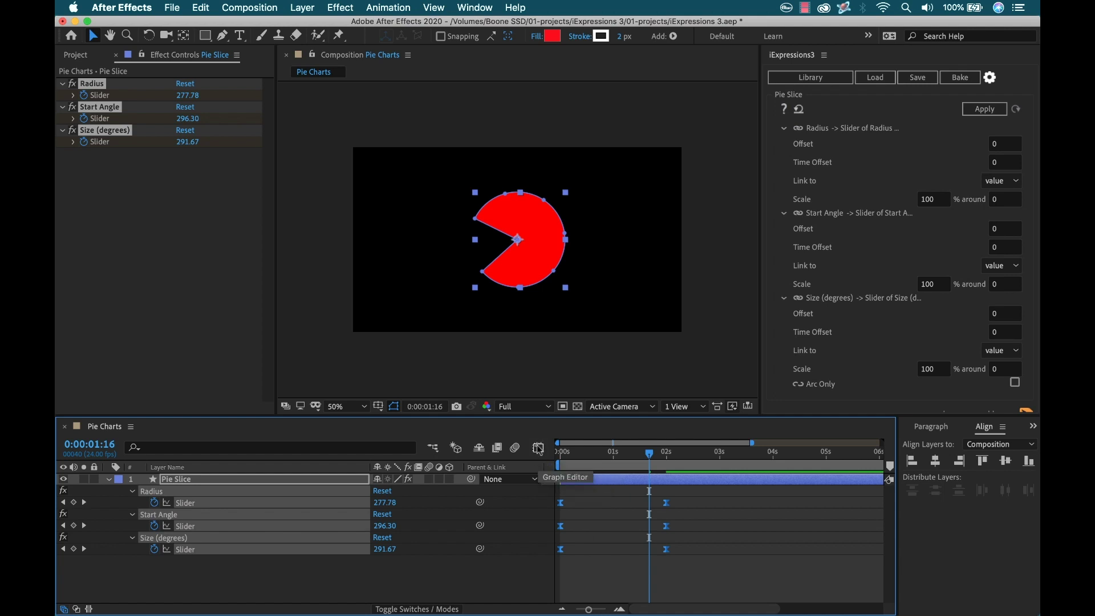
click(539, 450)
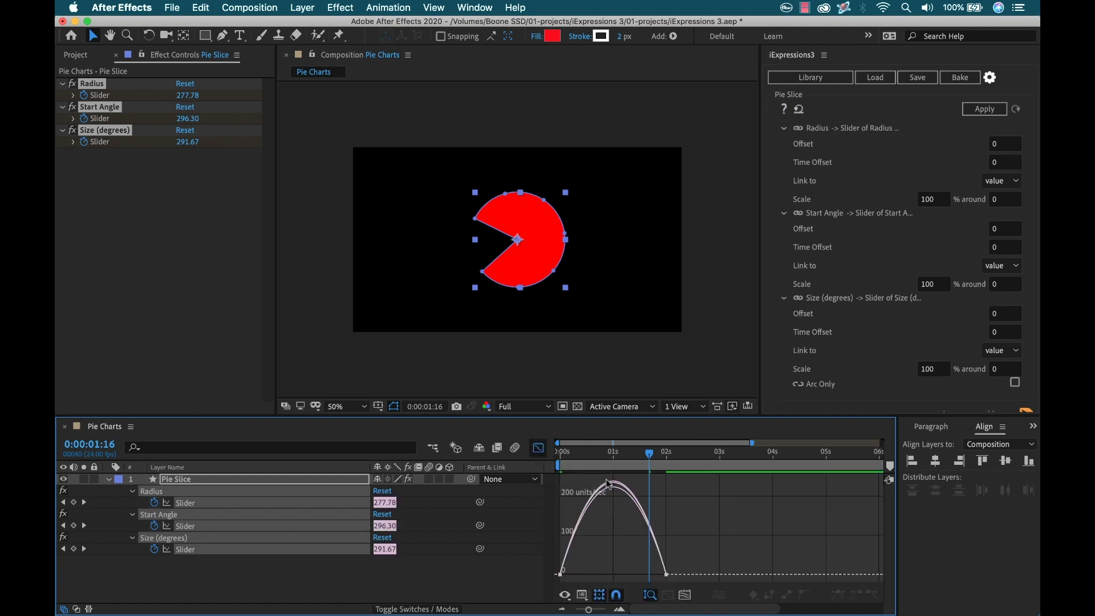
drag(677, 547, 616, 578)
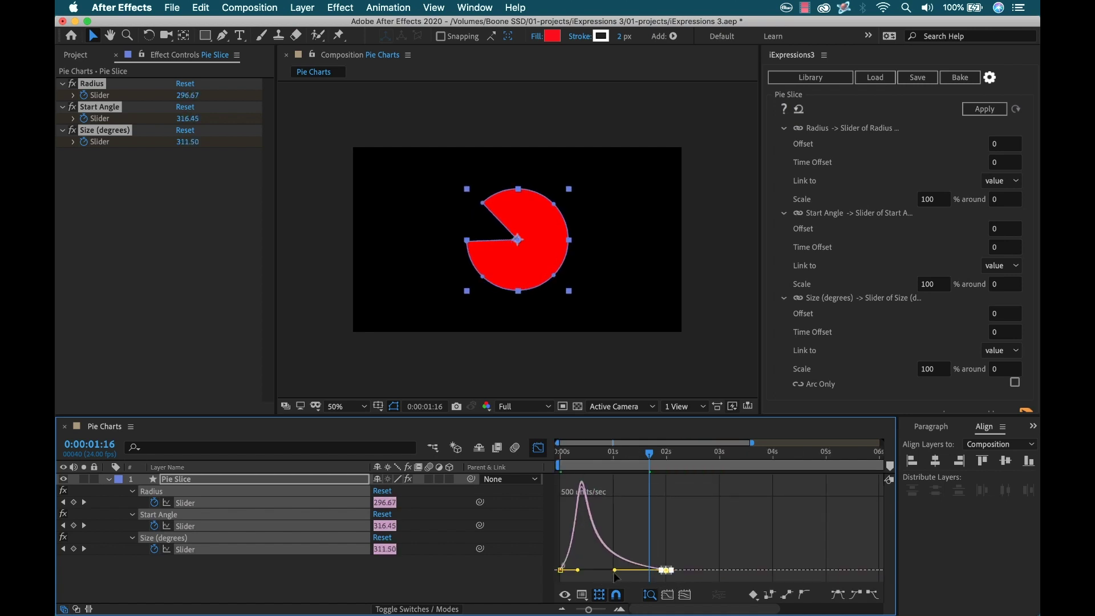
click(538, 448)
drag(645, 461, 560, 460)
click(673, 582)
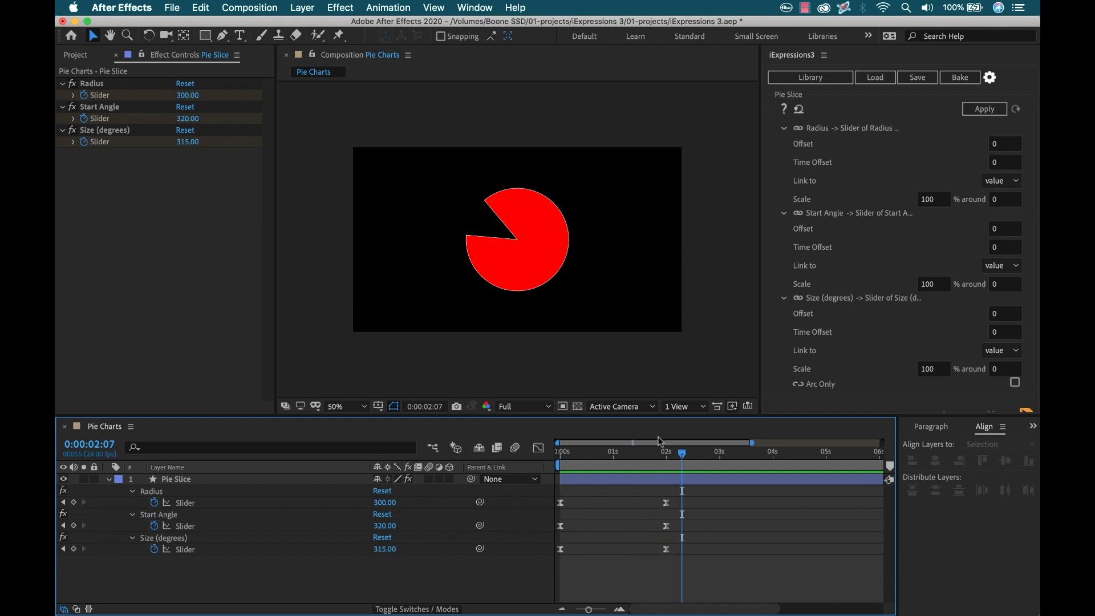
key(space)
Step: Set the pie slice's stroke to None
click(221, 481)
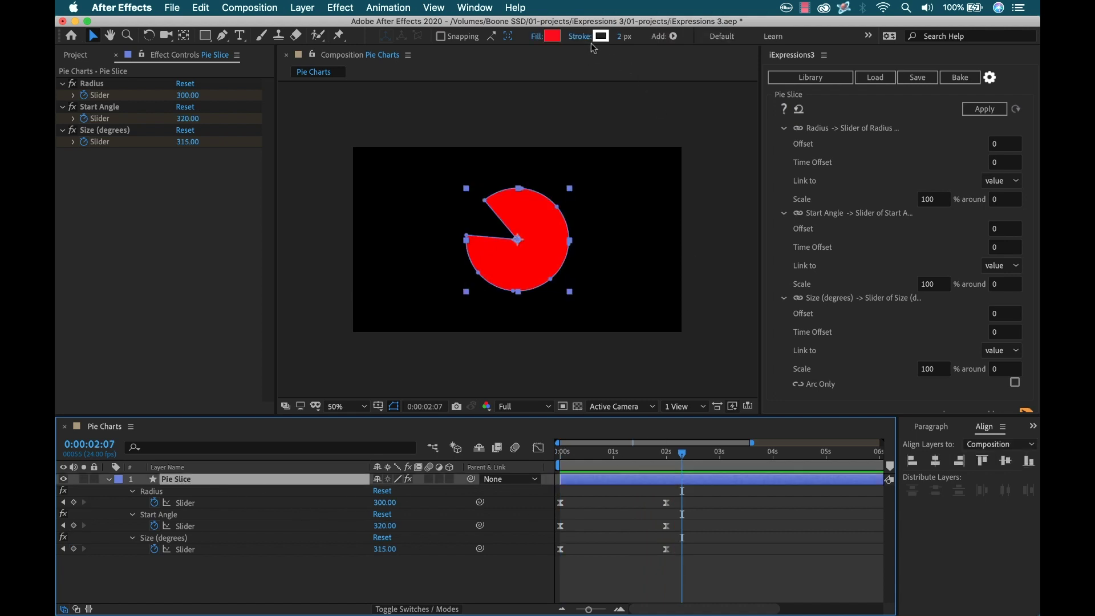
click(585, 37)
click(350, 178)
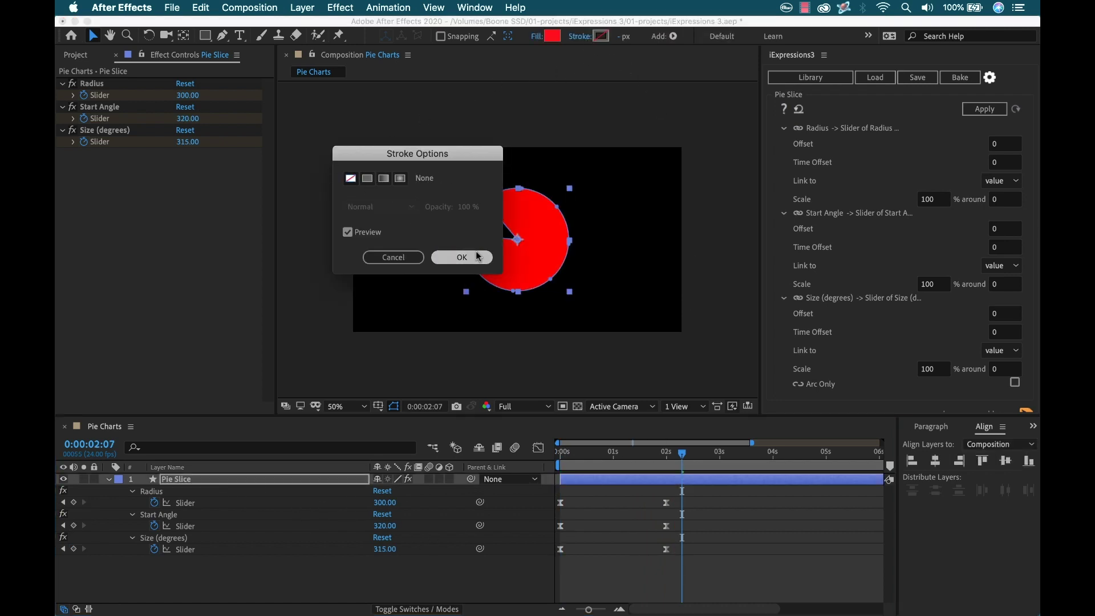
Step: Change the pie slice fill to blue 1E28CD and preview the animation
click(478, 257)
click(552, 36)
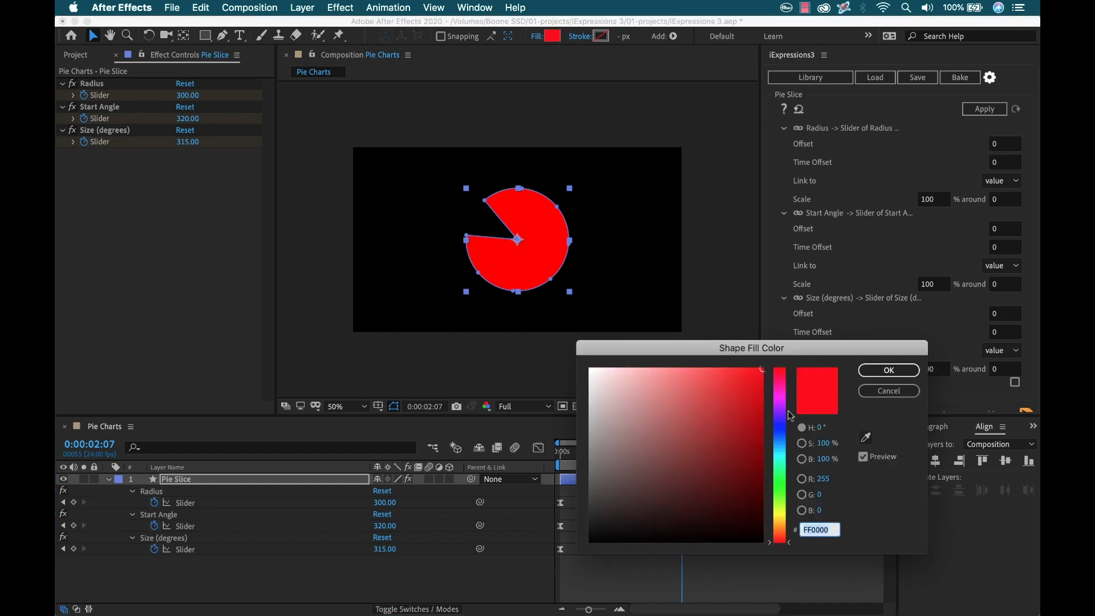
click(780, 428)
click(739, 396)
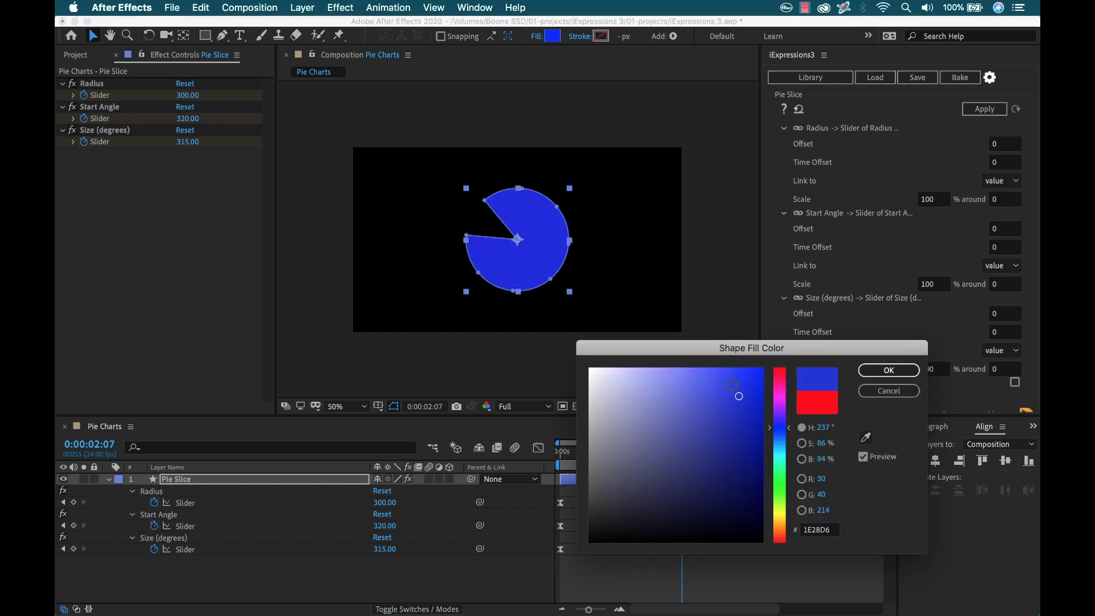
mouse_move(733, 385)
mouse_down()
mouse_move(726, 374)
mouse_move(737, 403)
mouse_up()
click(889, 370)
click(669, 451)
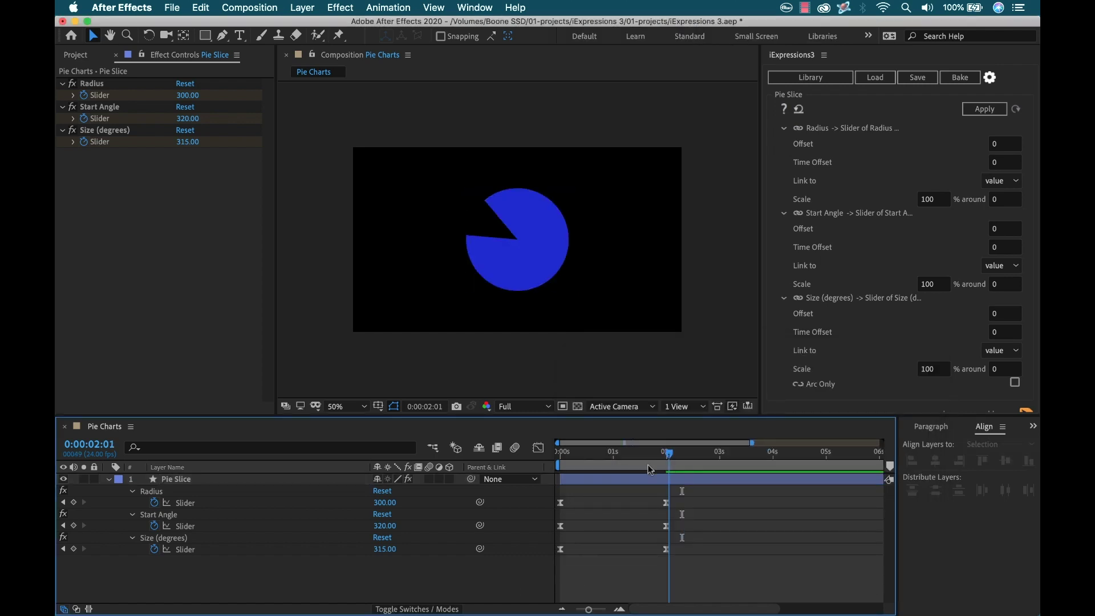
key(space)
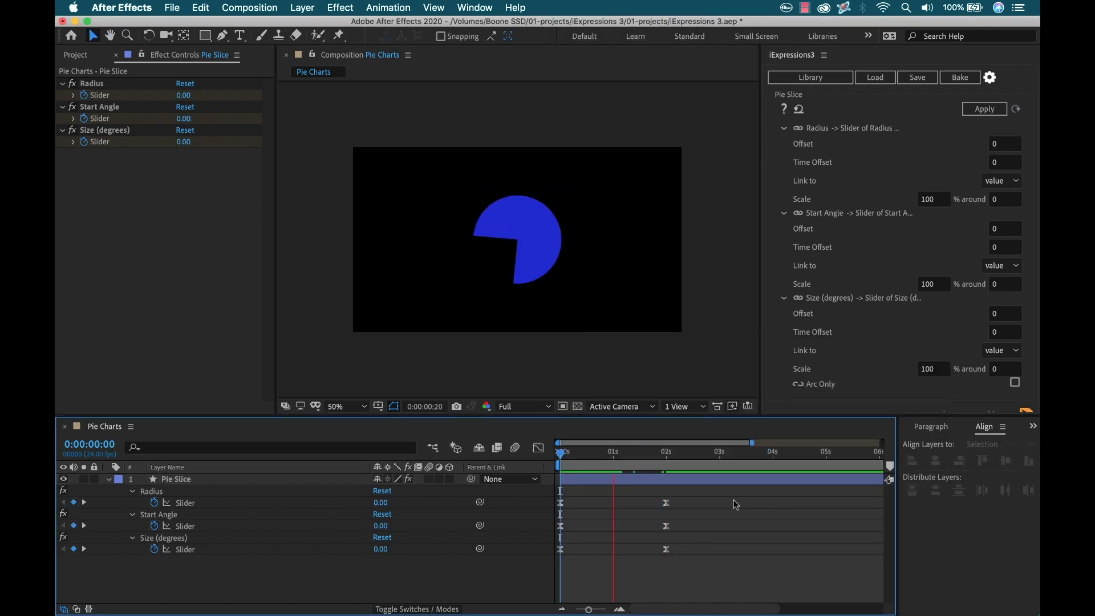
Step: Stop the preview and add a text layer reading '100' over the pie
click(629, 453)
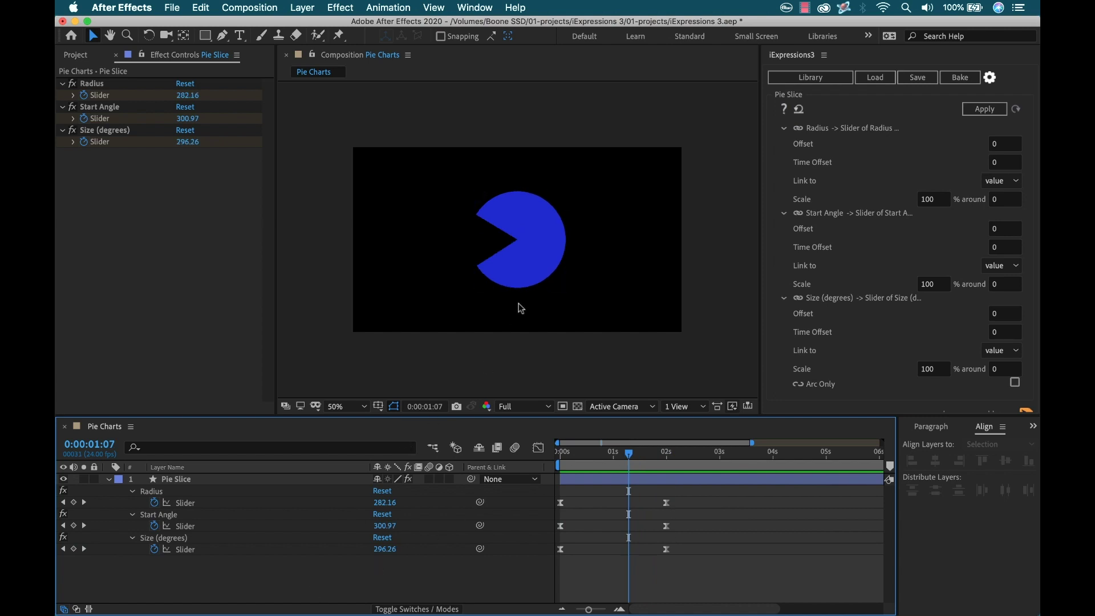
key(super+t)
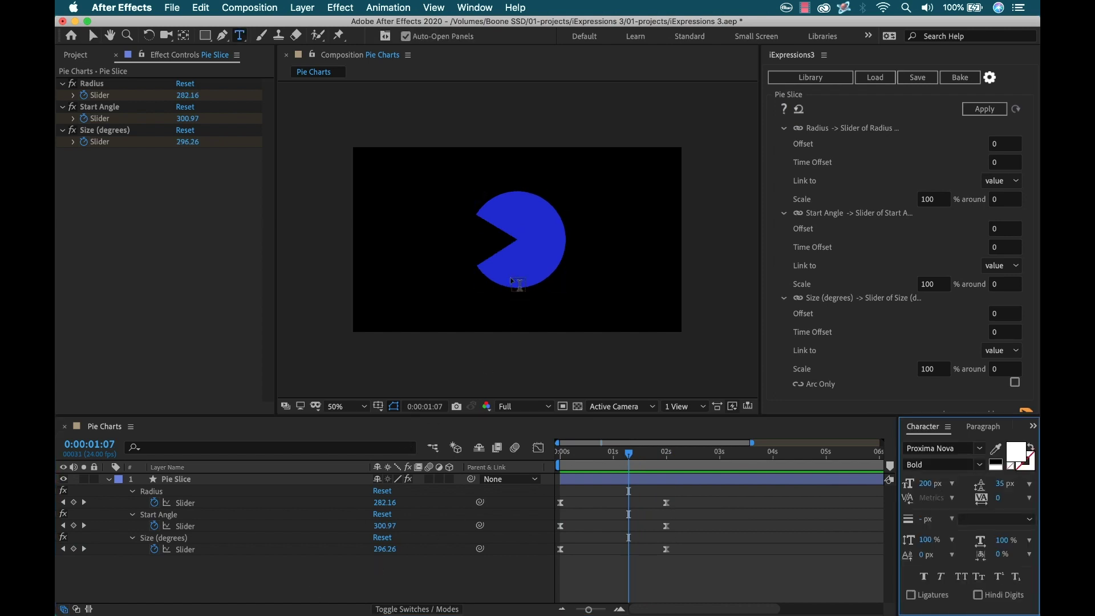
click(513, 244)
text(100)
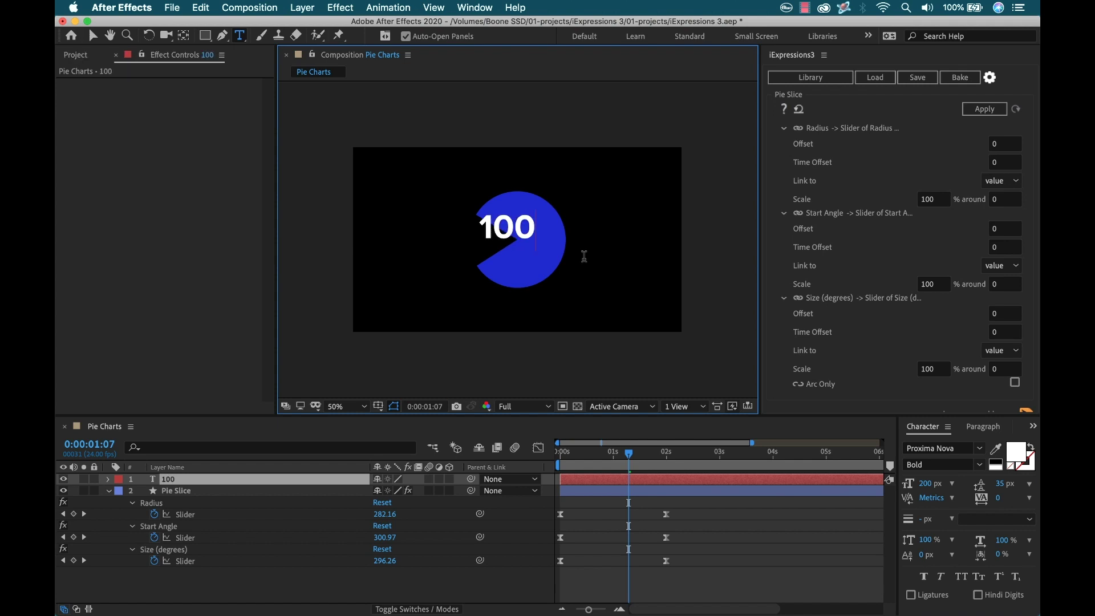
click(246, 585)
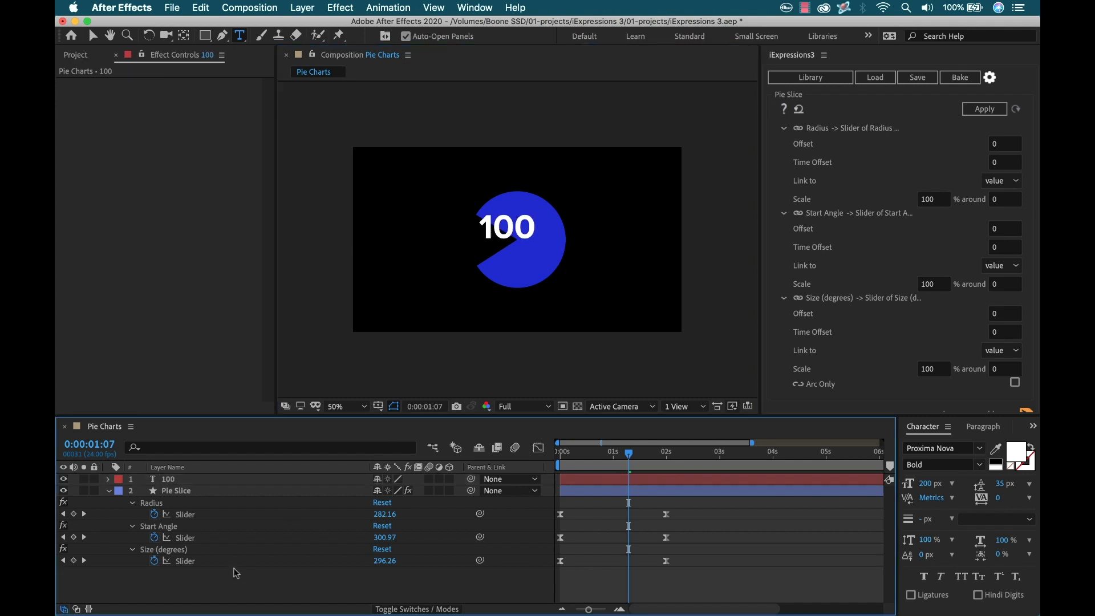
click(167, 480)
key(v)
Step: Centre the 100 text horizontally and vertically in the composition using the Align panel
click(1033, 426)
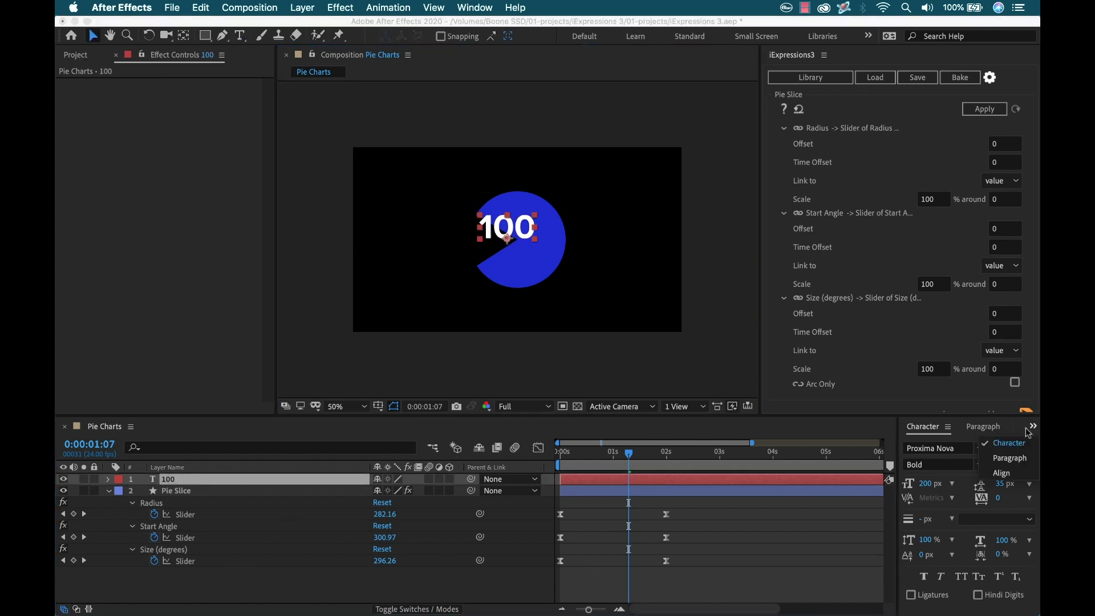
click(1008, 473)
click(935, 461)
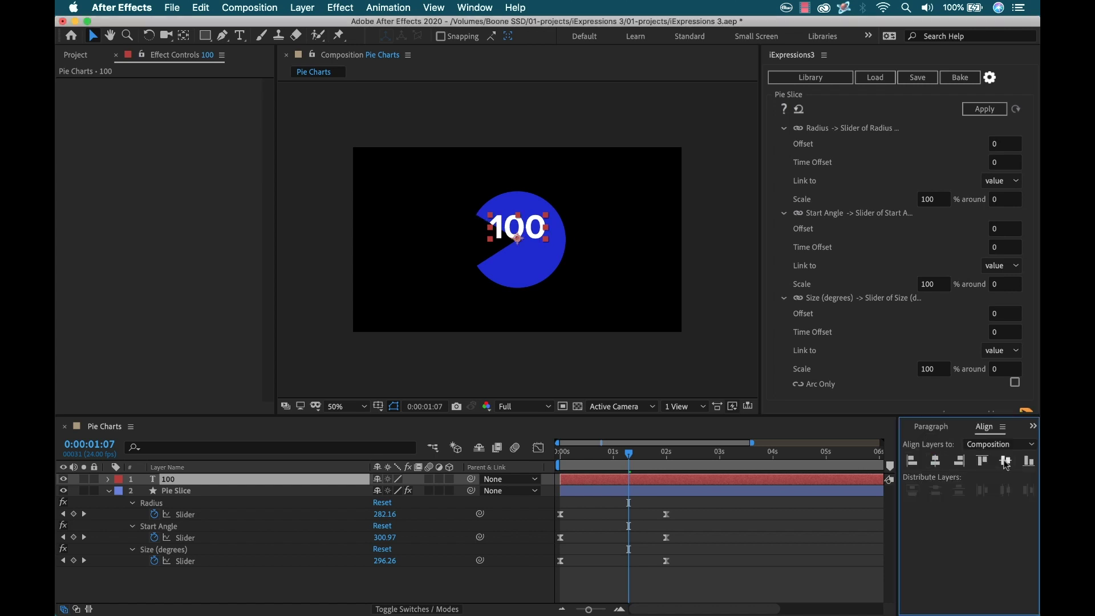
click(1005, 461)
click(423, 588)
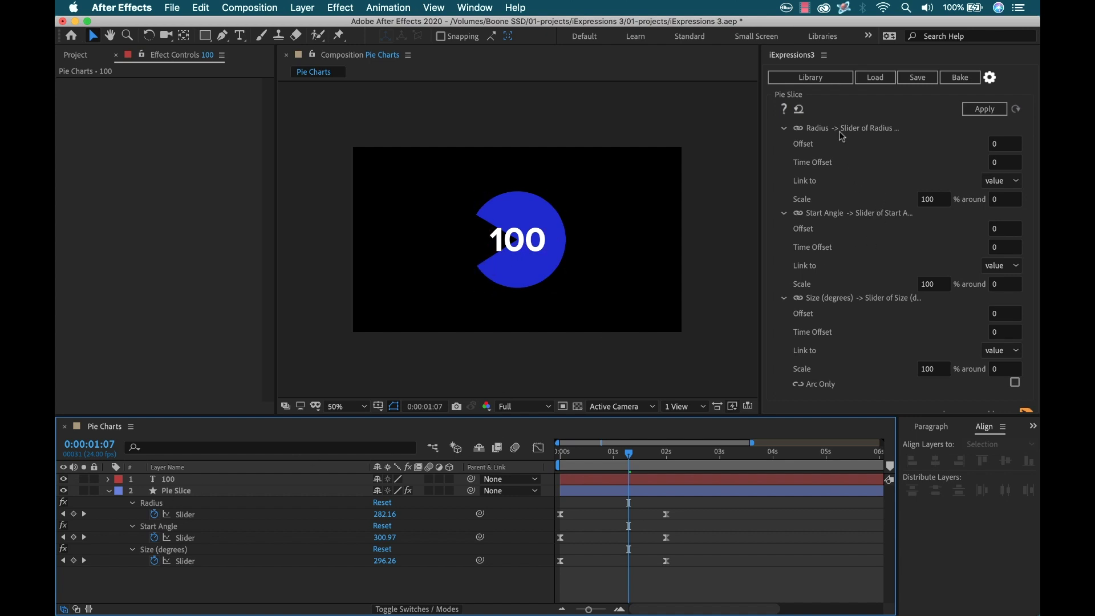
Step: Load Counter Numbers from the Source Text > Counter library and select the pie's Size (degrees) control
click(828, 79)
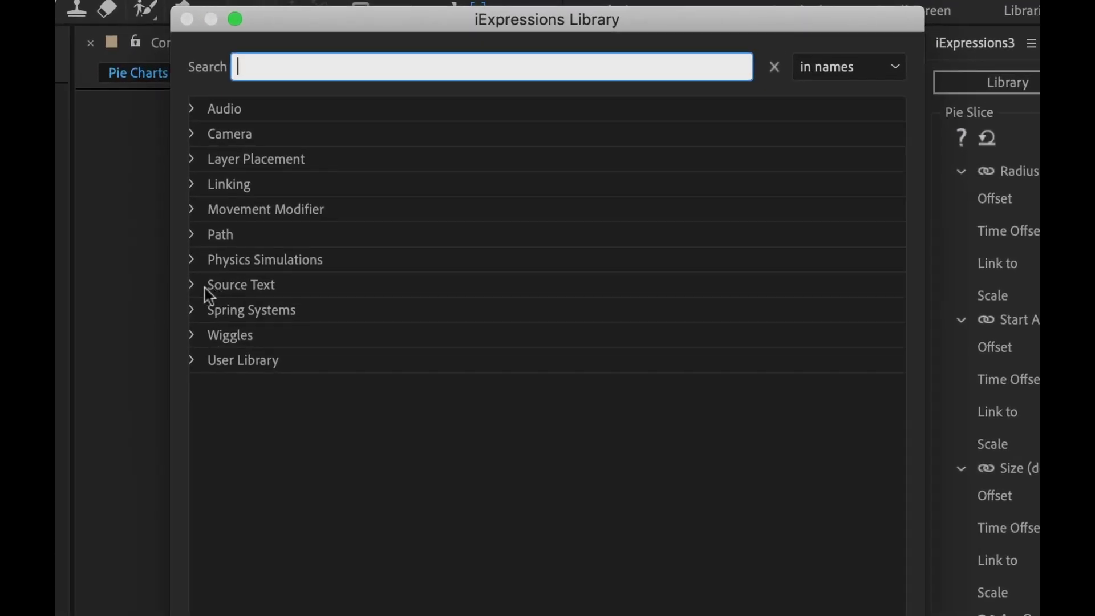
click(349, 195)
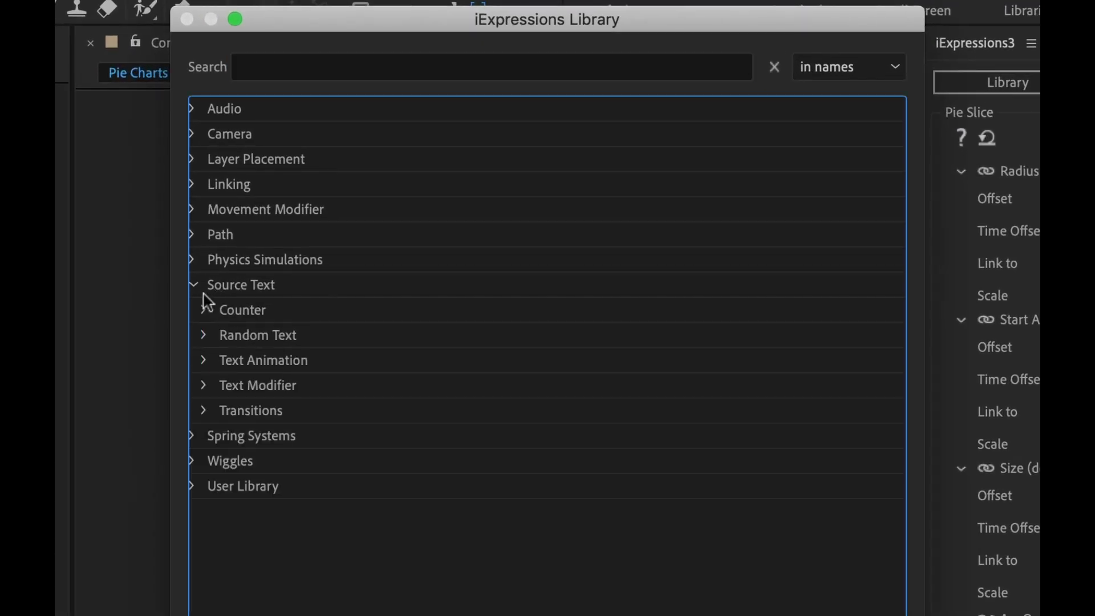
click(204, 310)
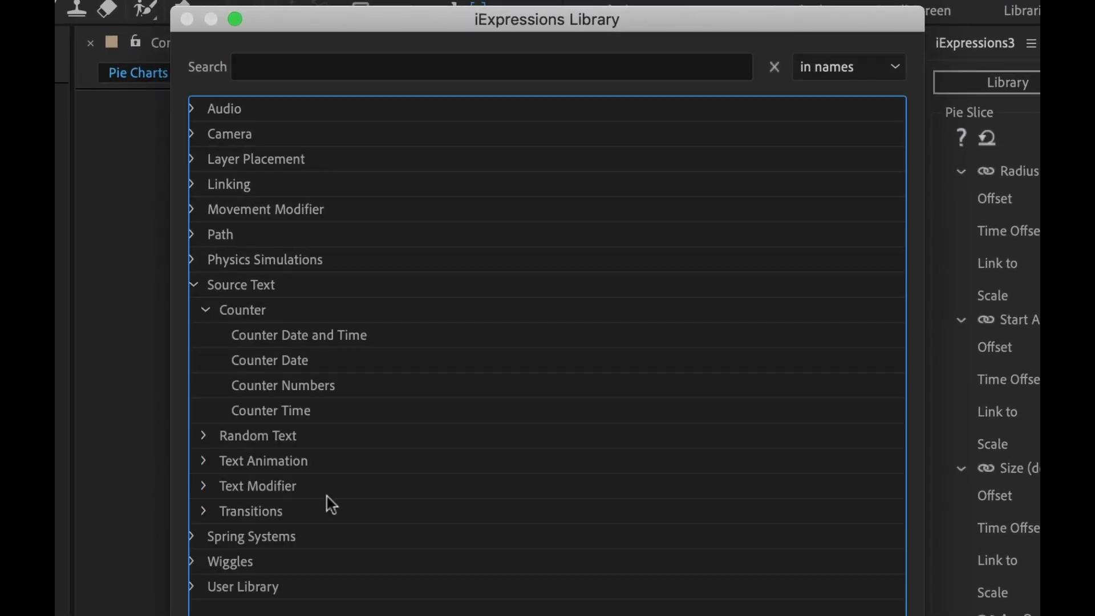
click(290, 390)
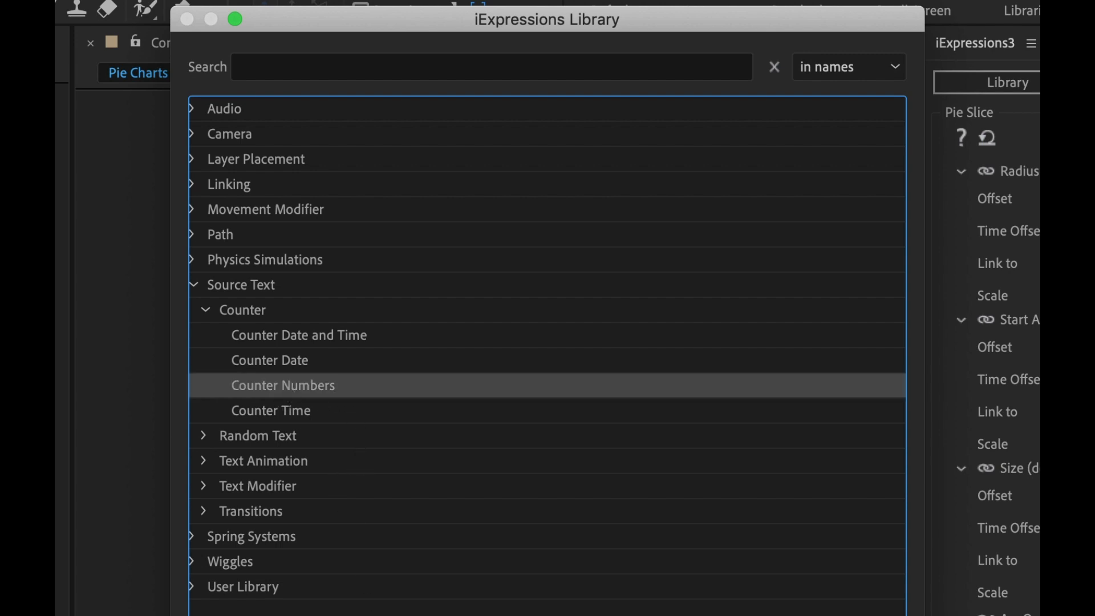
key(Return)
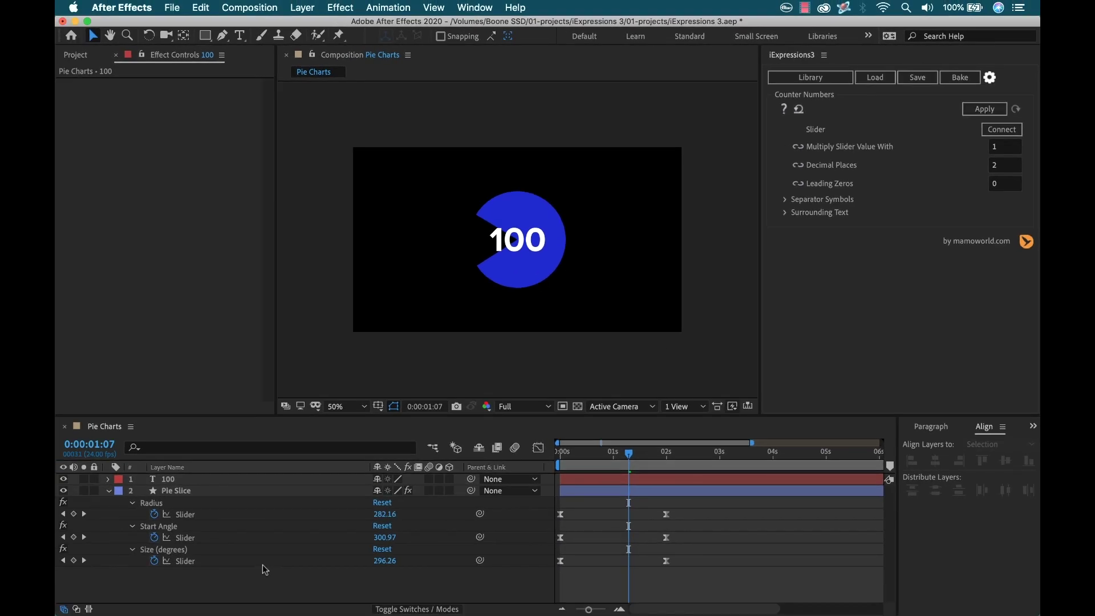
click(161, 550)
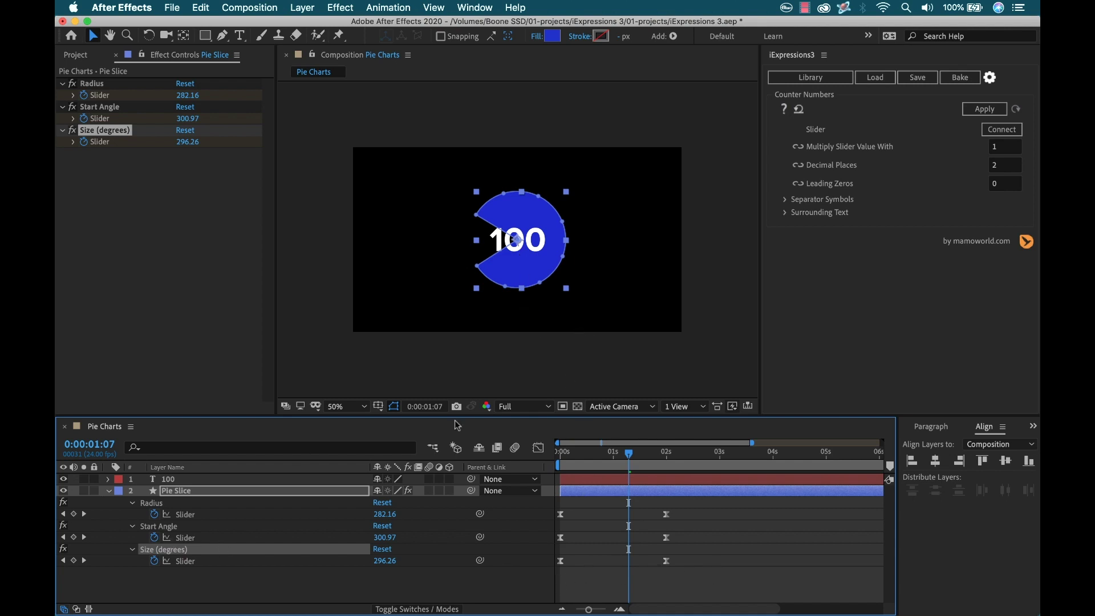
Step: Connect the counter to Size (degrees) and apply it to the 100 layer's Source Text with auto-reapply
click(1003, 129)
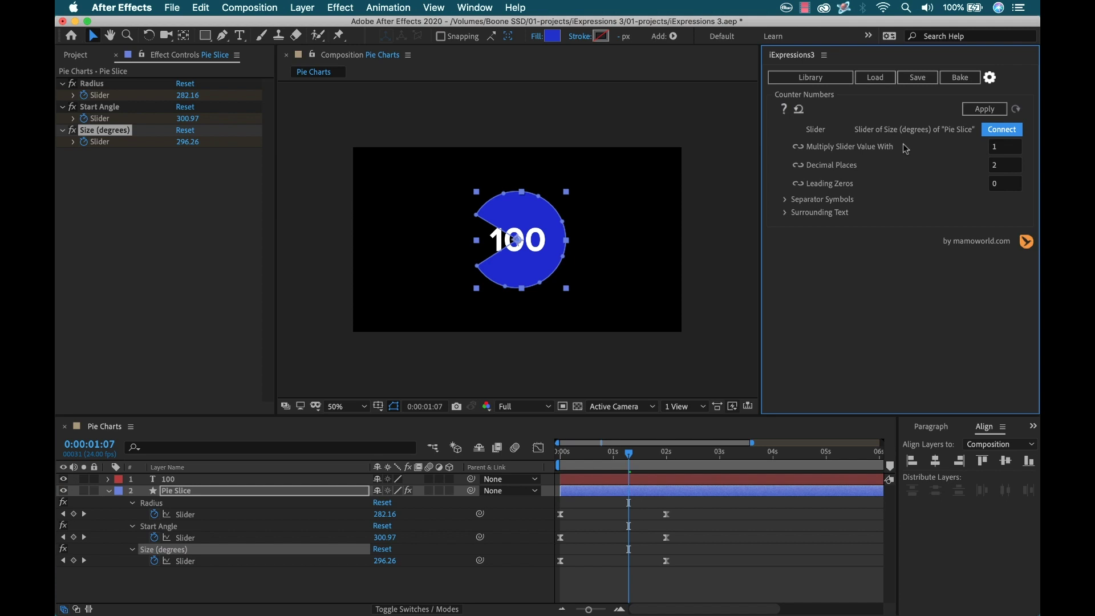
click(109, 480)
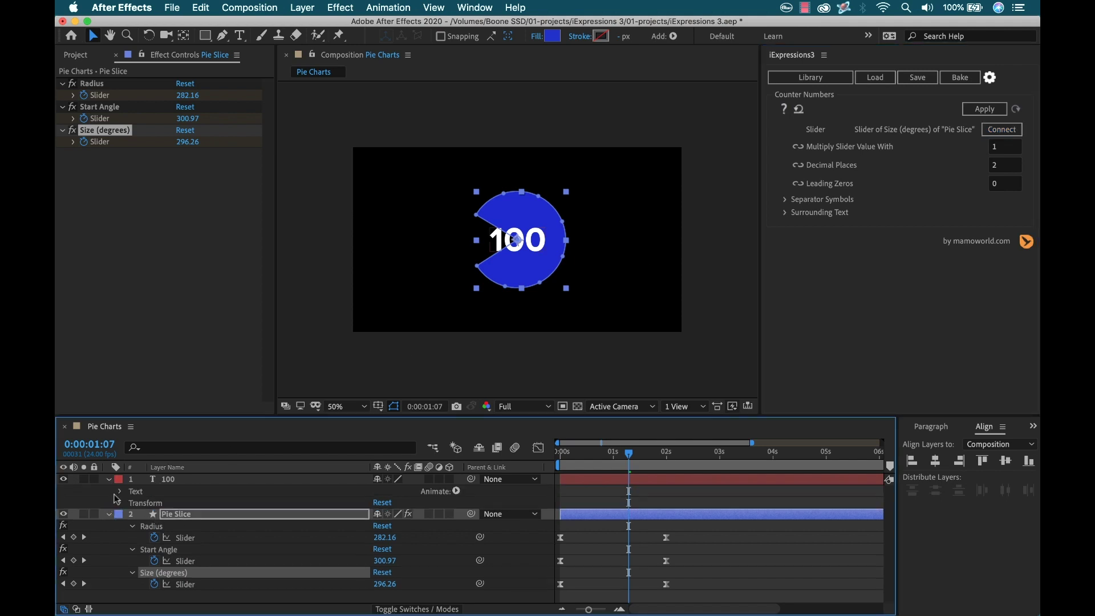
click(121, 492)
click(157, 505)
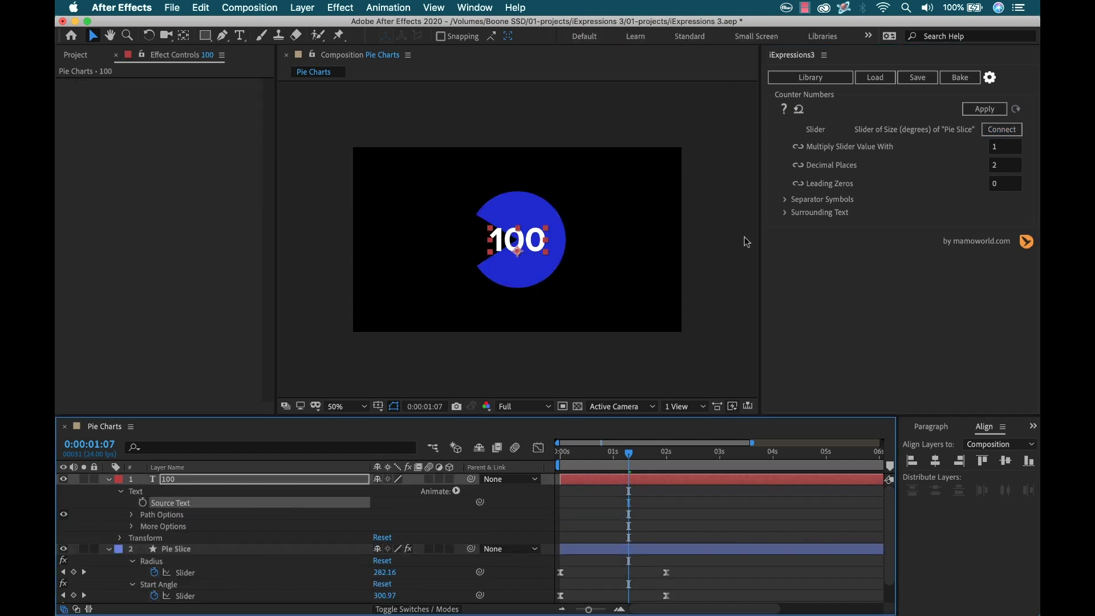
click(977, 109)
click(1018, 110)
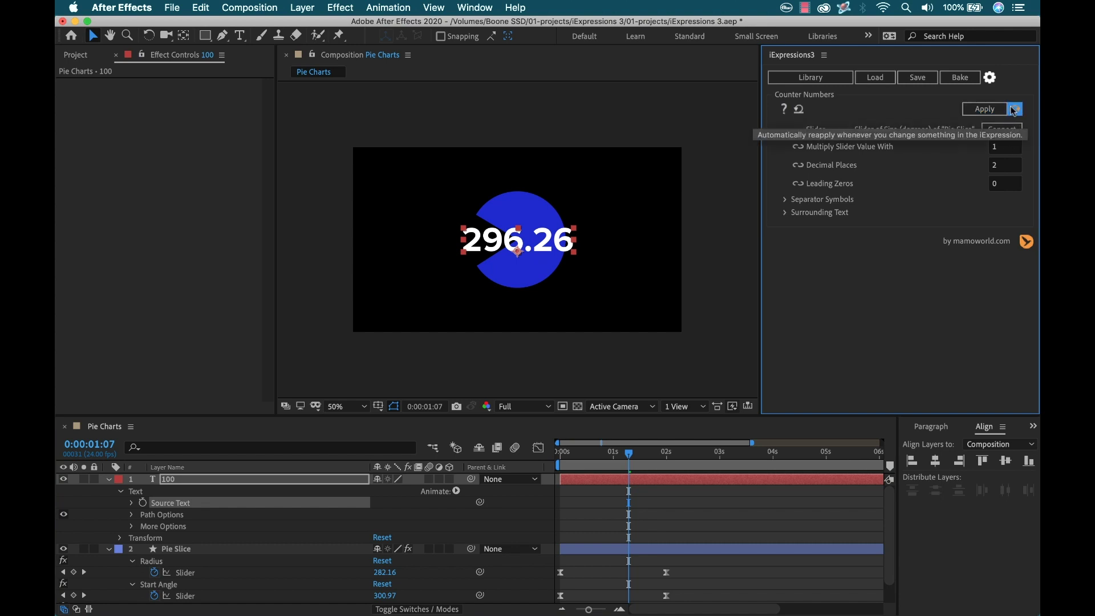
Step: Scrub the timeline to check the counter, then set Decimal Places to 0 for whole numbers
click(687, 500)
drag(630, 457, 668, 470)
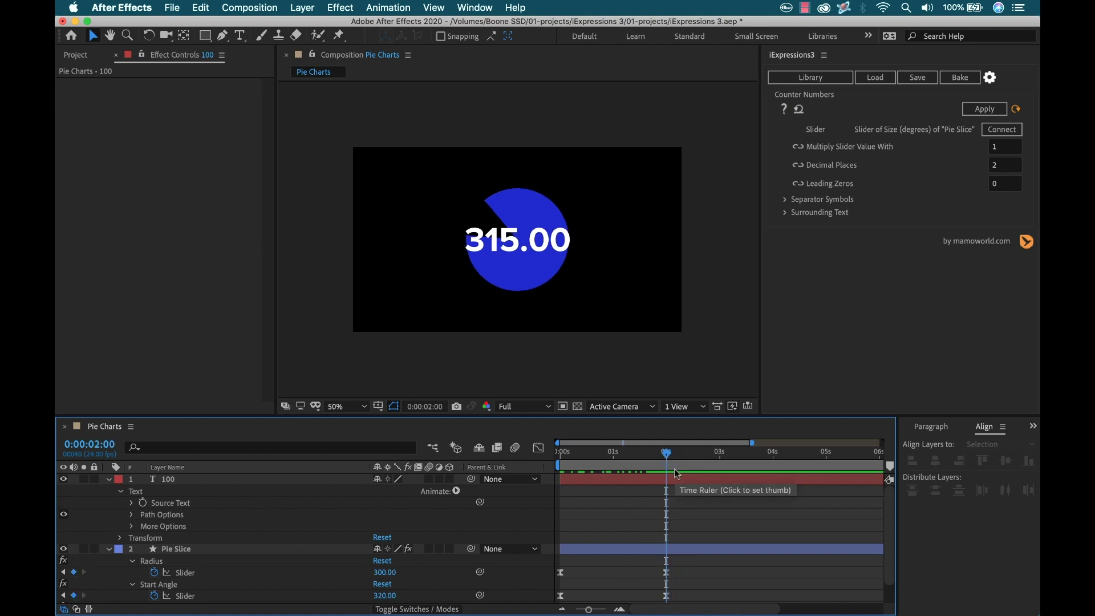
mouse_move(670, 470)
mouse_down()
mouse_move(607, 471)
mouse_move(660, 470)
mouse_move(649, 471)
mouse_up()
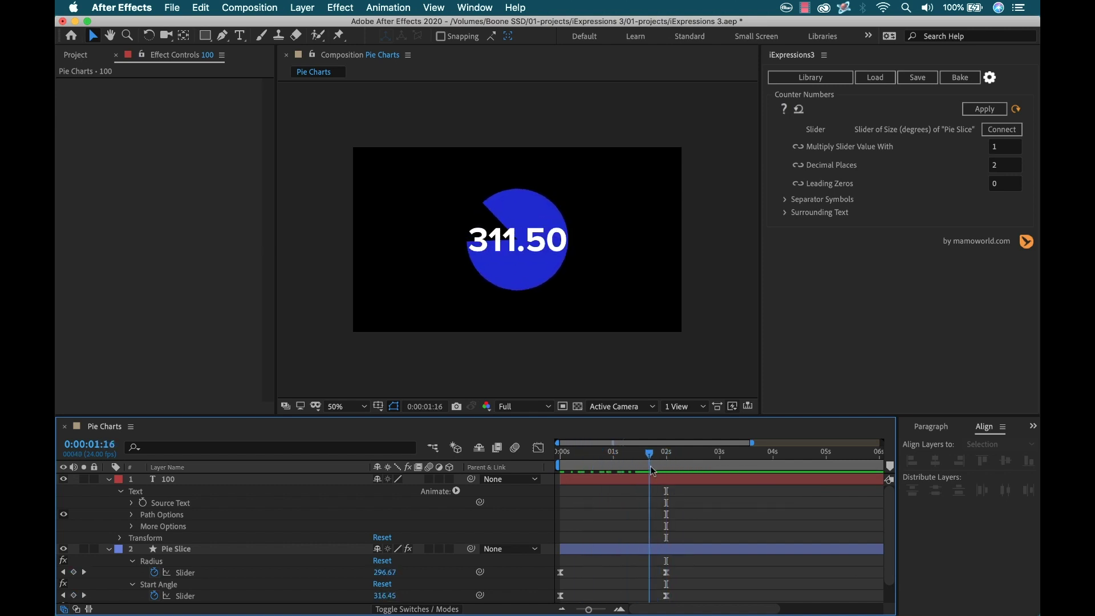
click(993, 169)
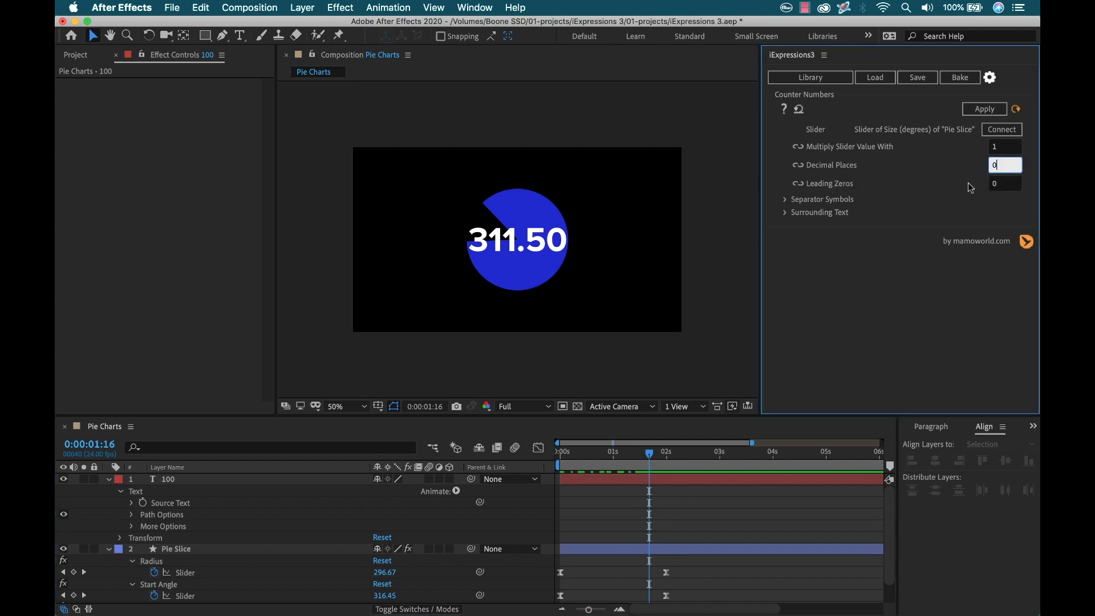
click(948, 311)
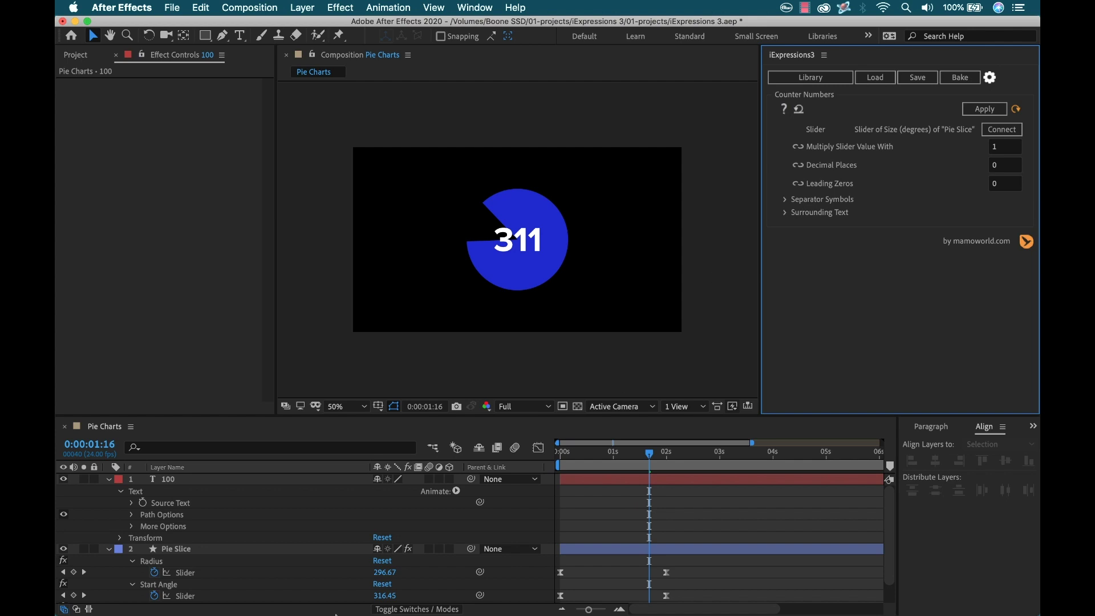
Step: Compute 100 ÷ 360 in Calculator, giving 0.2777777777777778
click(525, 593)
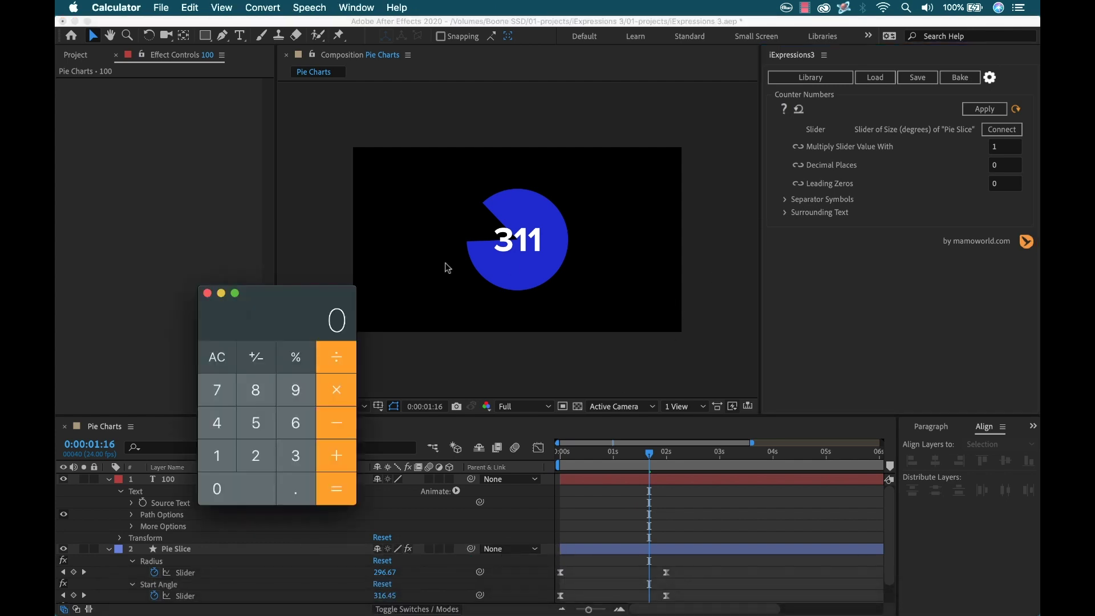
drag(301, 297, 315, 269)
click(233, 424)
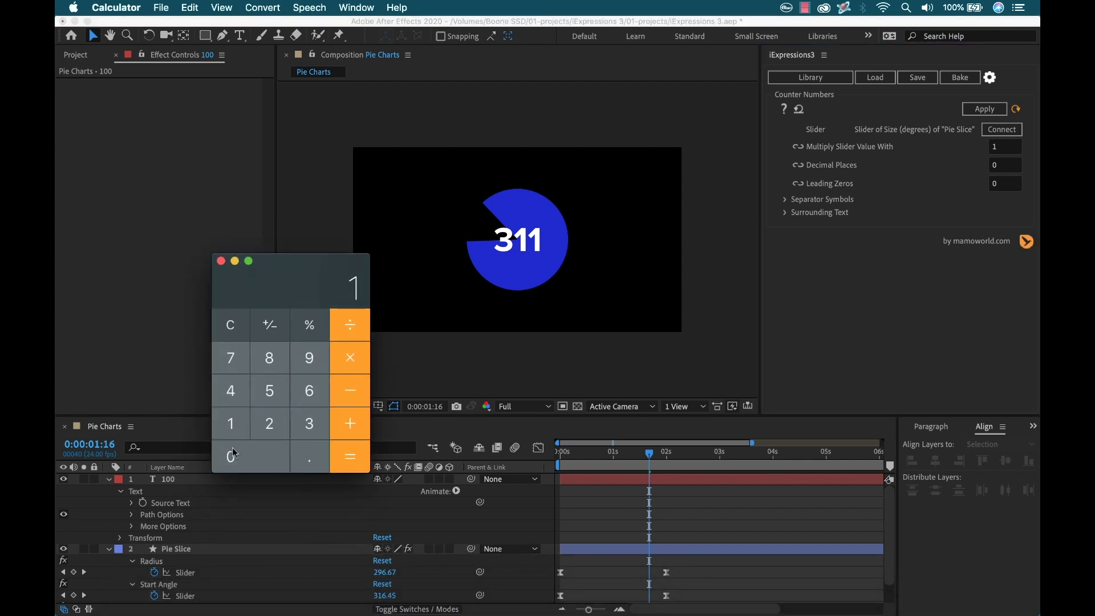
click(237, 453)
click(238, 452)
click(347, 328)
click(309, 423)
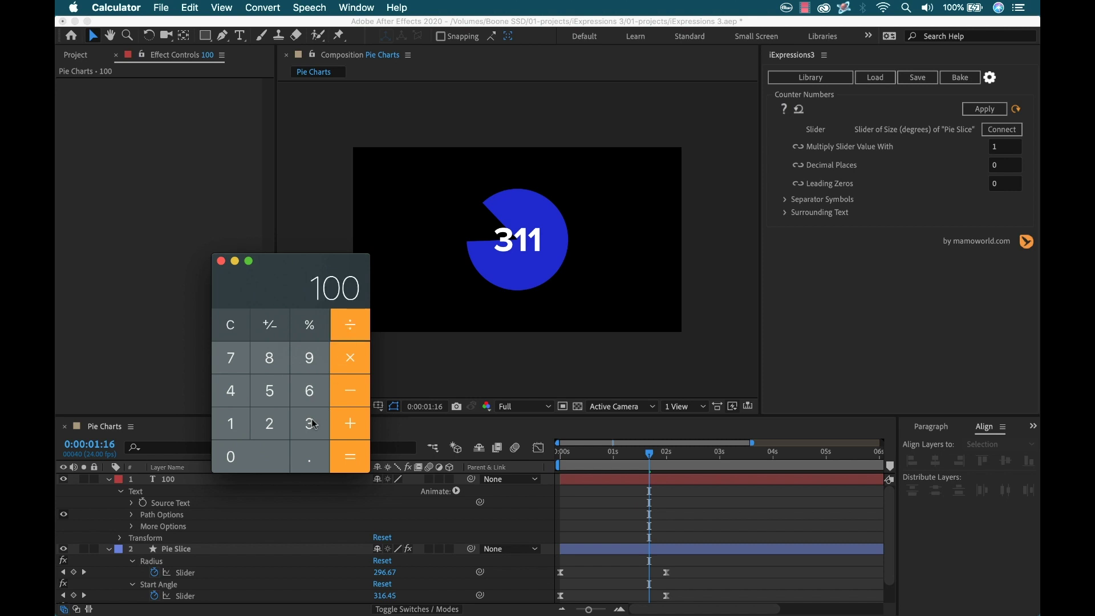
click(309, 390)
click(255, 454)
click(355, 468)
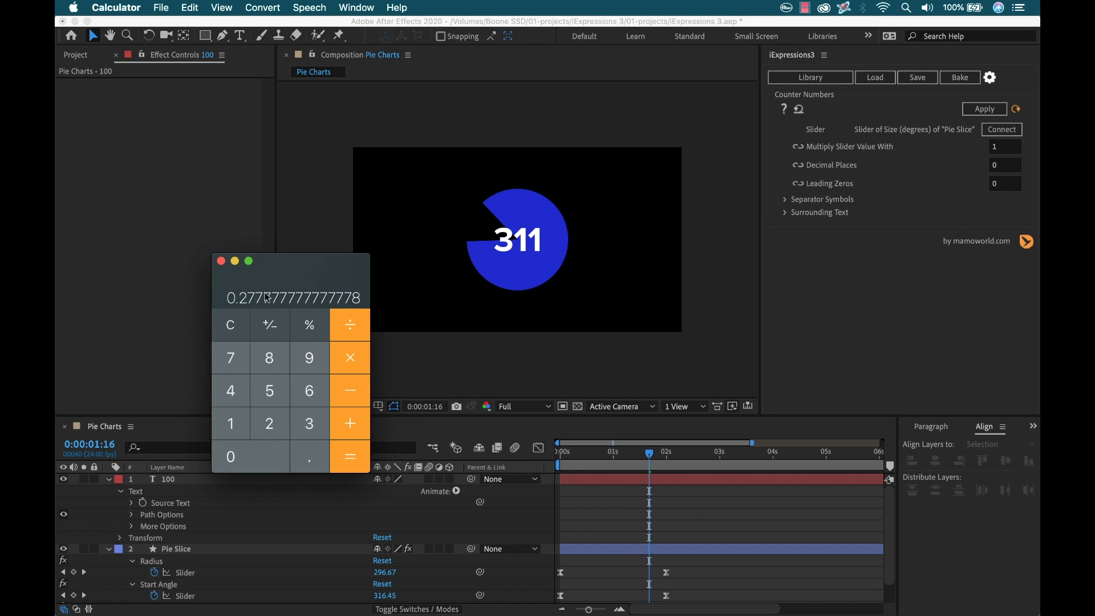
Step: Set the counter's Multiply Slider Value With to 0.28 and preview the animation
click(857, 300)
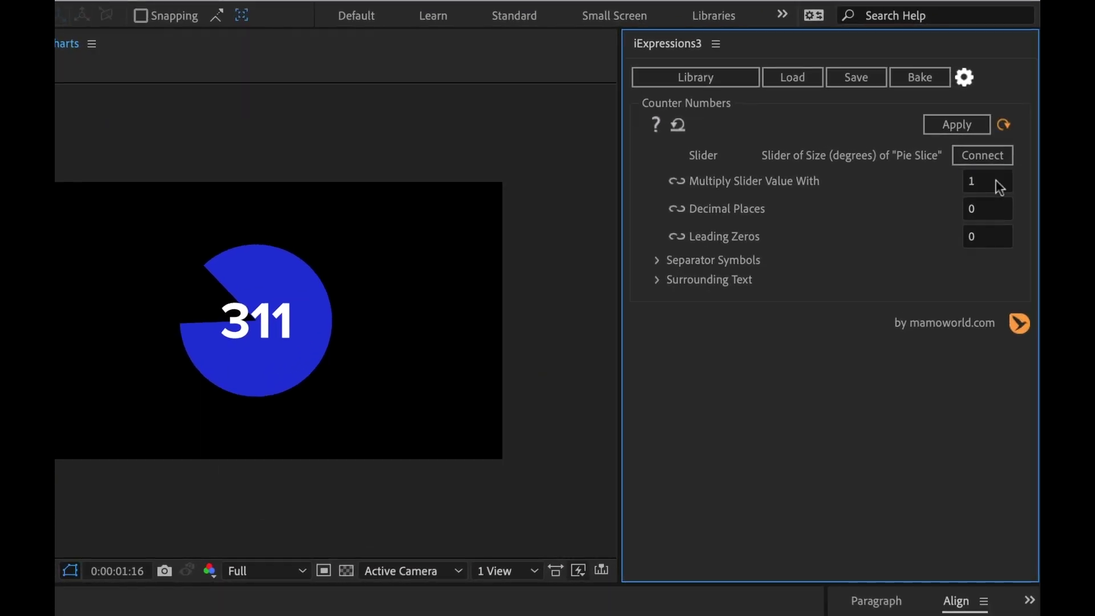
mouse_move(1000, 187)
text(.28)
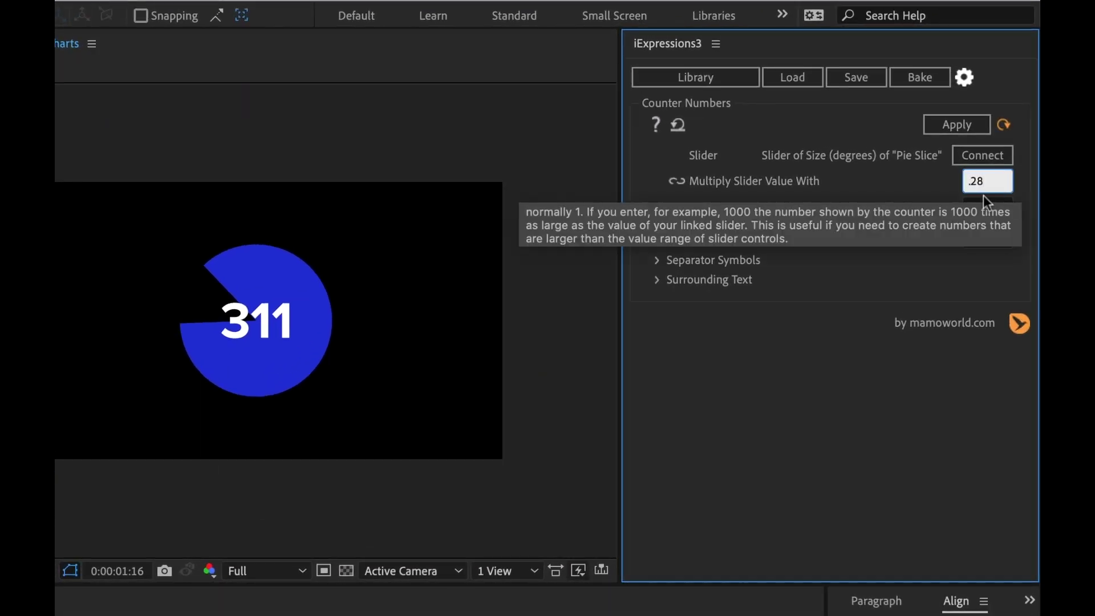
click(896, 358)
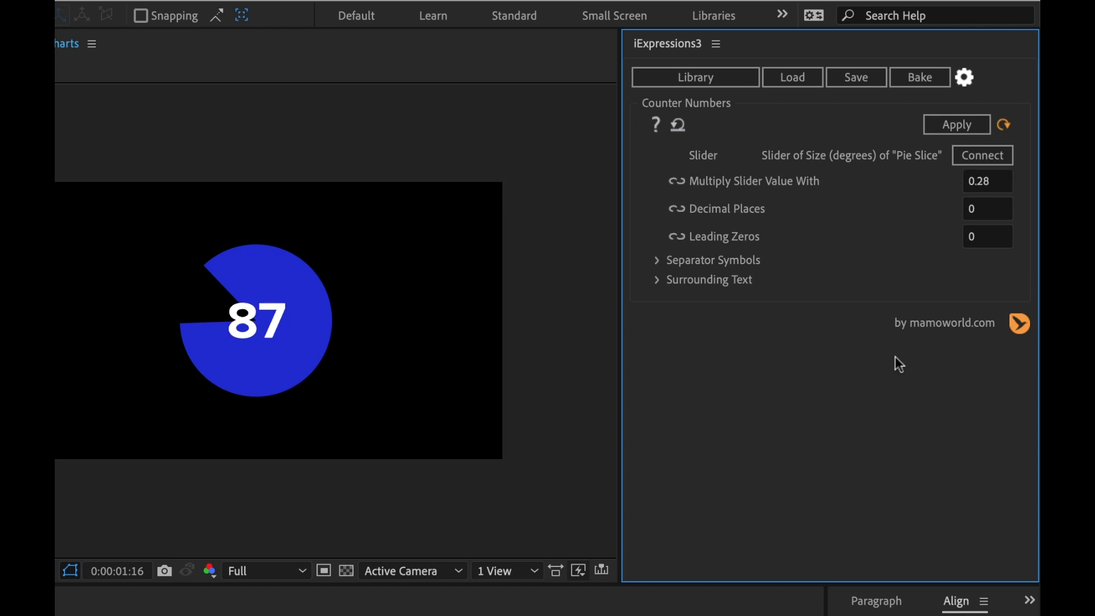
click(268, 602)
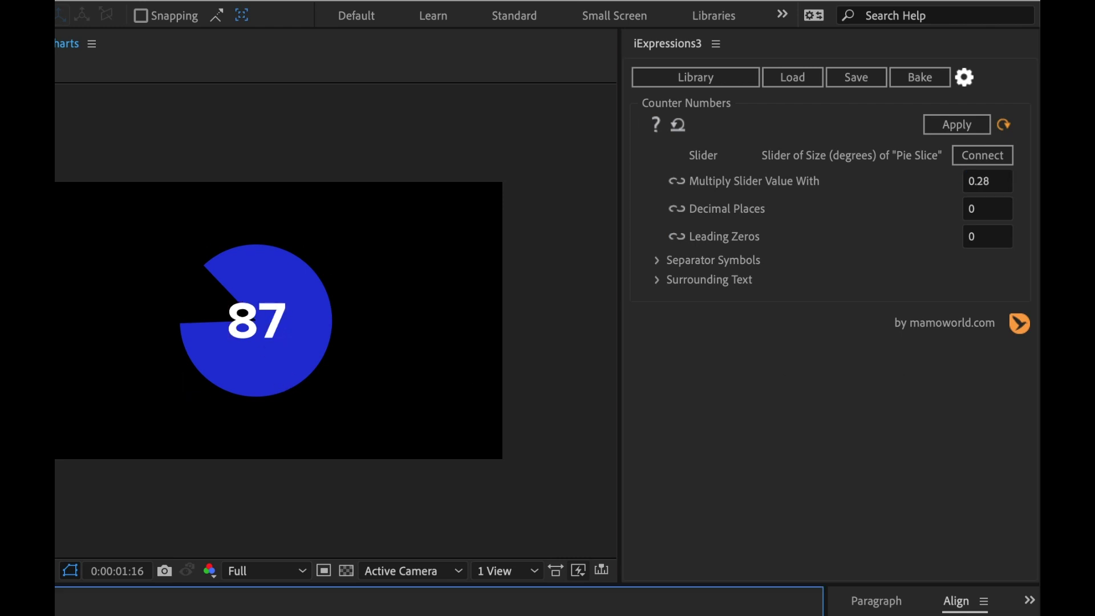
key(space)
key(Page_Up)
key(Page_Up)
key(Page_Up)
key(Page_Up)
key(Page_Up)
key(Page_Up)
key(Page_Up)
key(Page_Up)
key(Page_Up)
key(Page_Up)
key(Page_Up)
key(Page_Up)
key(Page_Up)
key(Page_Up)
key(Page_Up)
key(Page_Up)
key(Page_Up)
key(Page_Up)
key(Page_Up)
key(Page_Up)
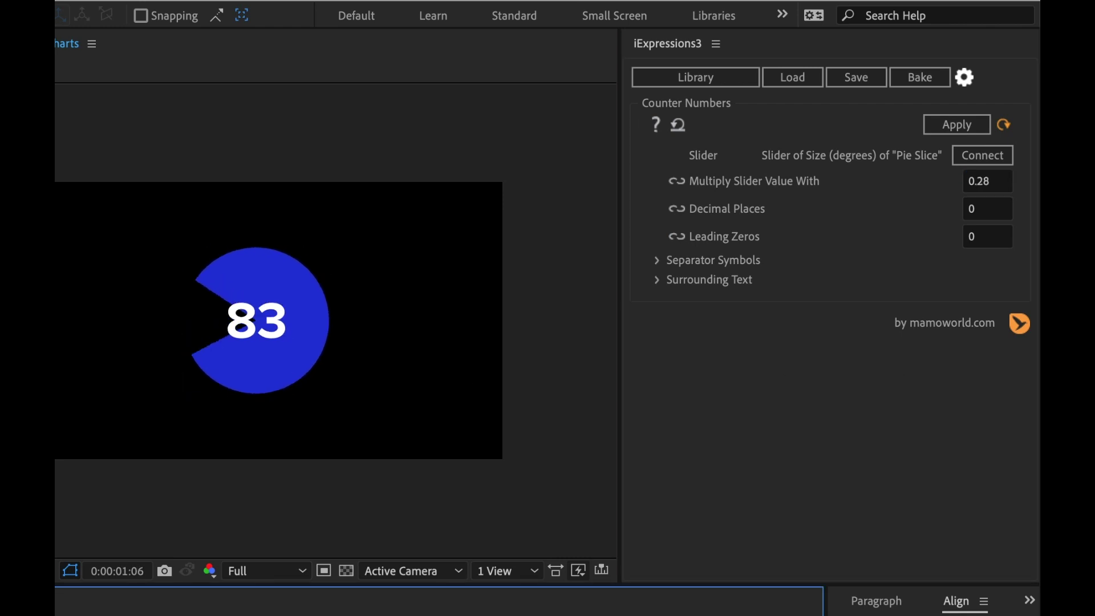
key(space)
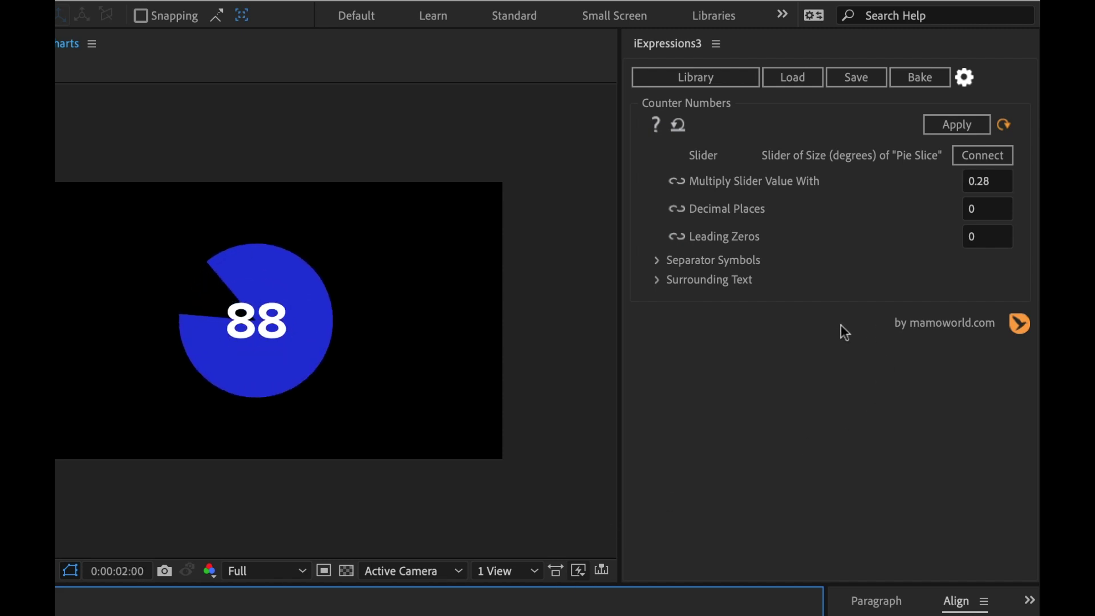
Step: Add % as the counter's Text After under Surrounding Text and preview the percentages
click(656, 281)
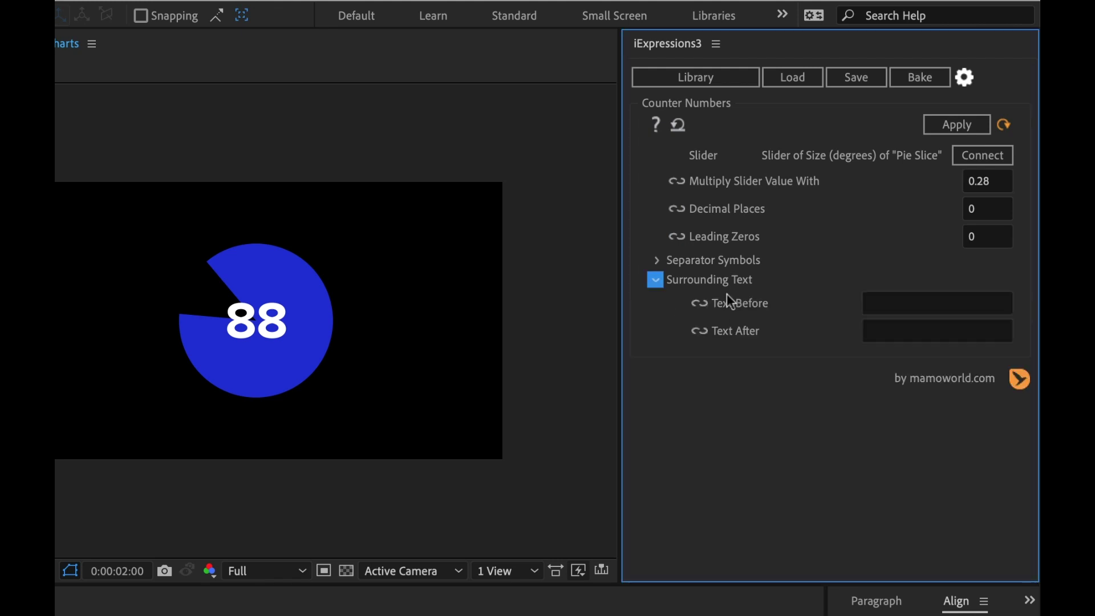
click(879, 332)
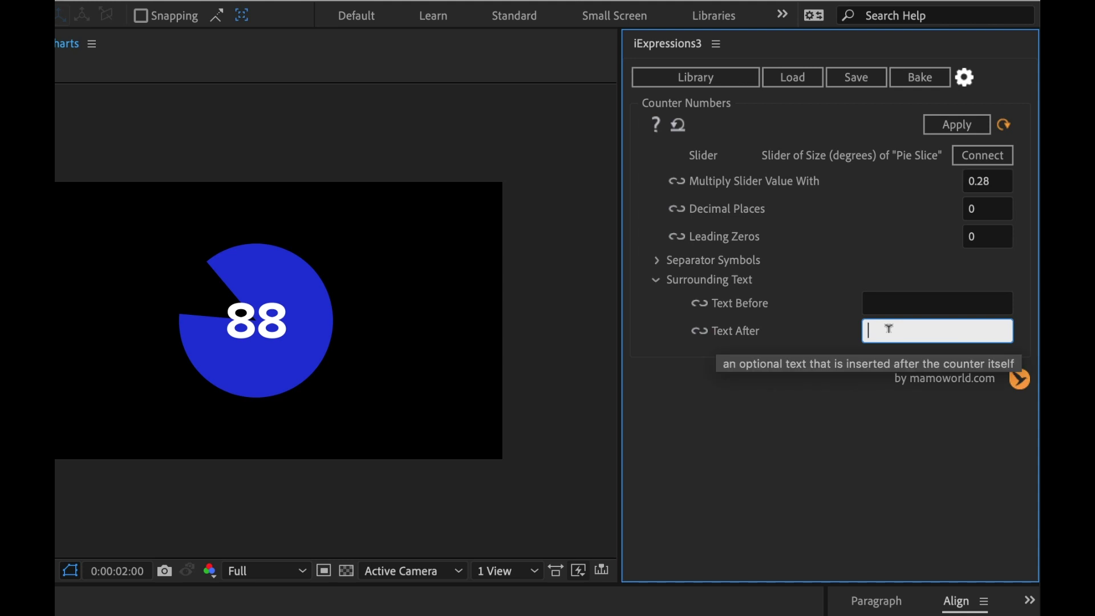
text(%)
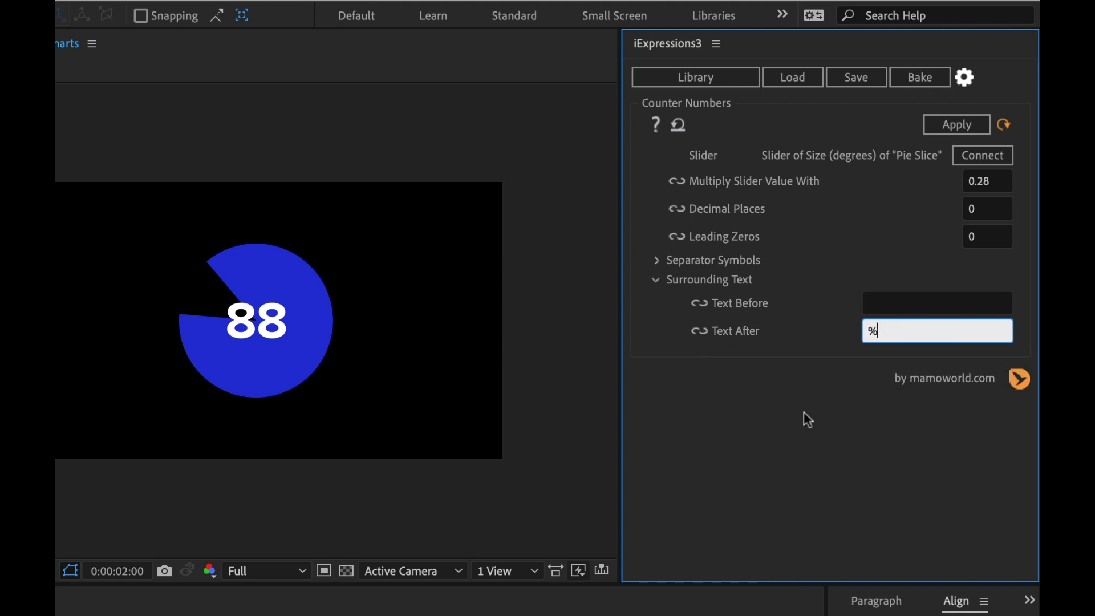
click(809, 448)
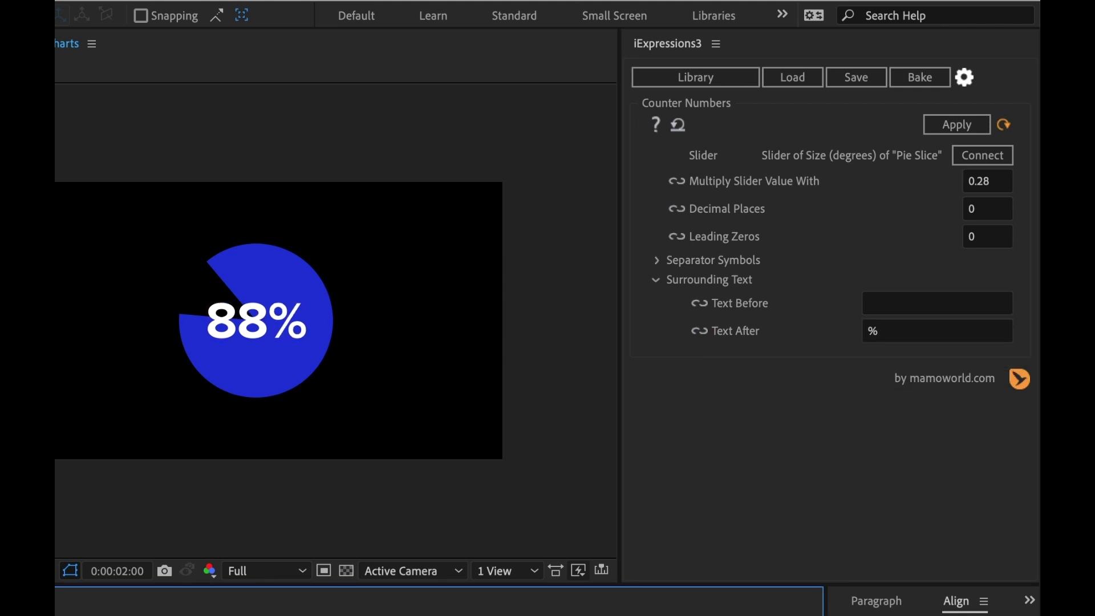
key(space)
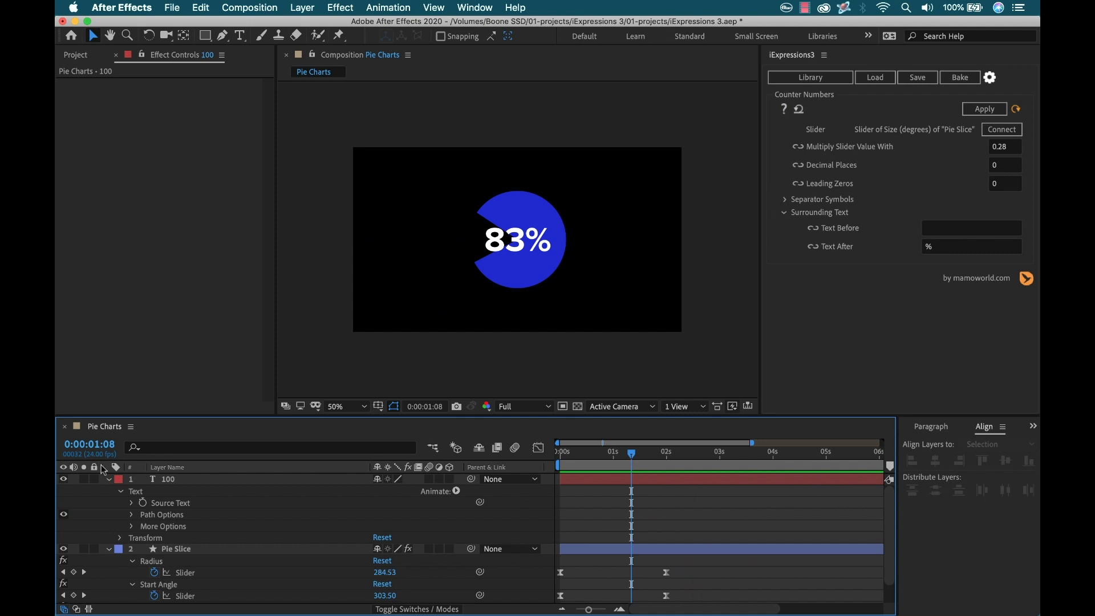
Step: Collapse the 100 text and Pie Slice layers and scrub to check the percentages
click(110, 479)
click(110, 492)
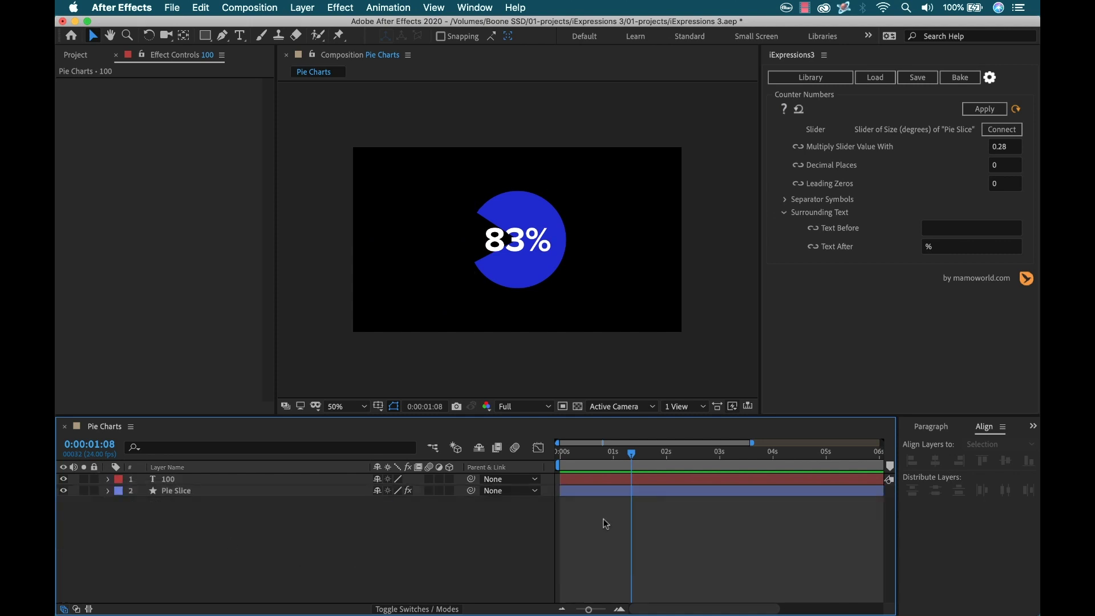
drag(628, 451, 679, 461)
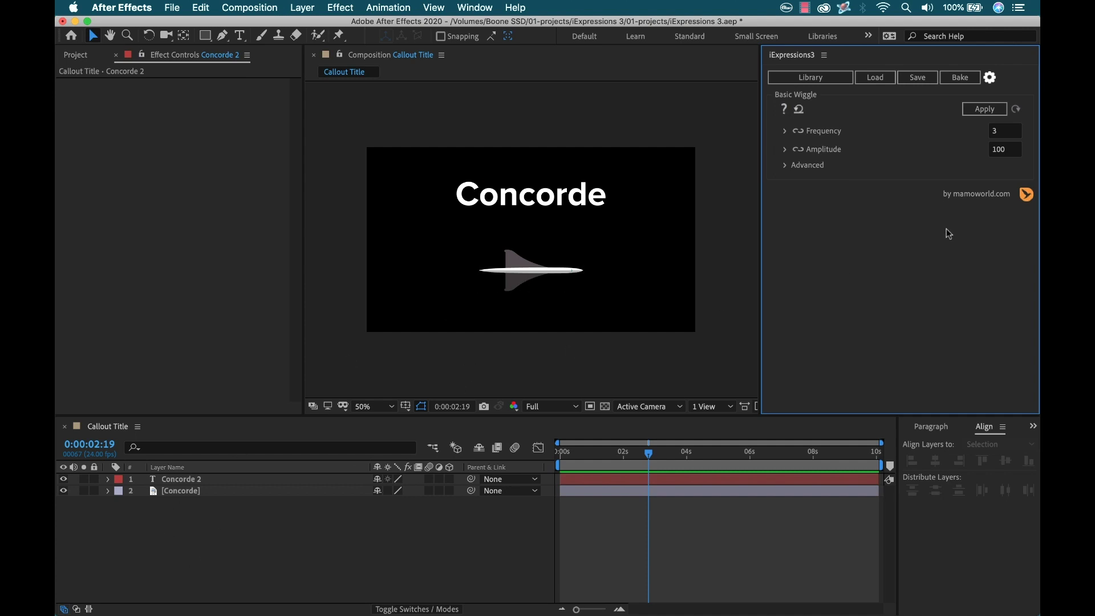
Step: Load Connect Two Layers from Path > Create, linking Concorde 2 first and Concorde second
click(835, 78)
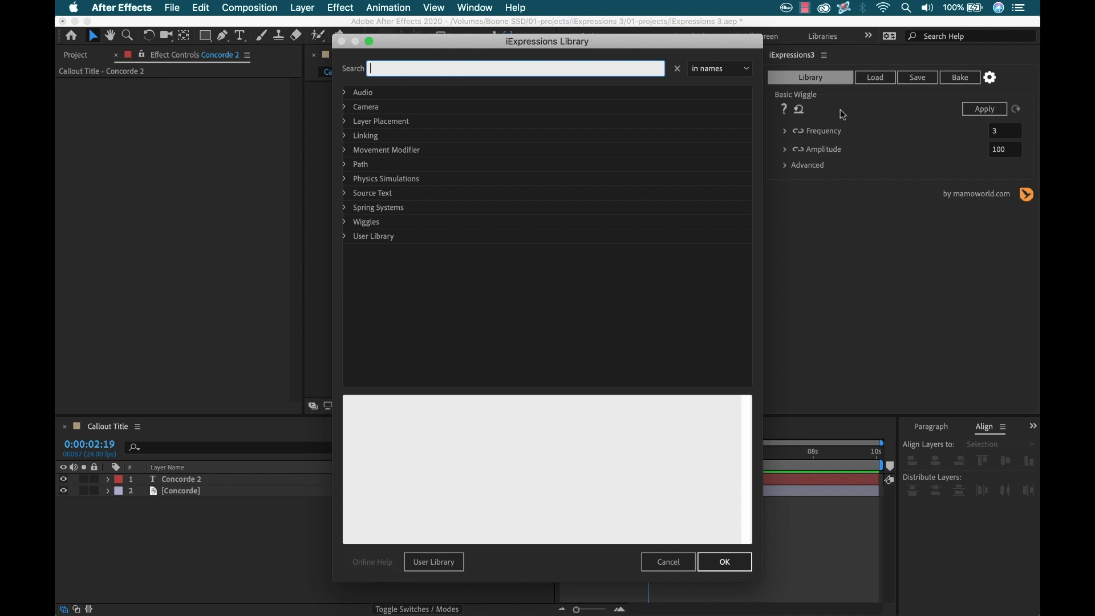
click(344, 167)
click(352, 179)
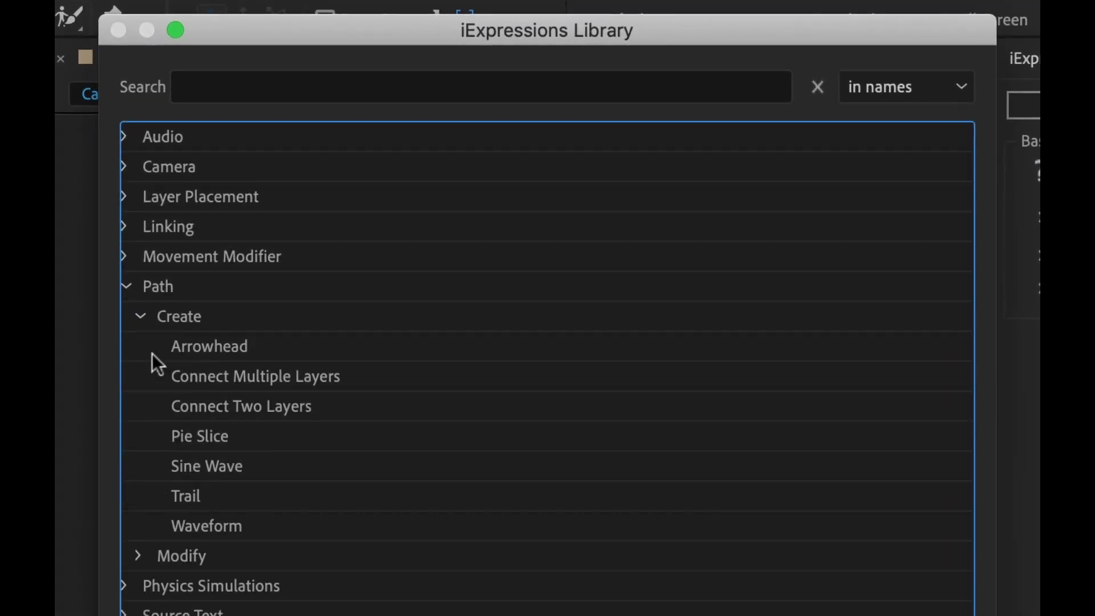
click(273, 405)
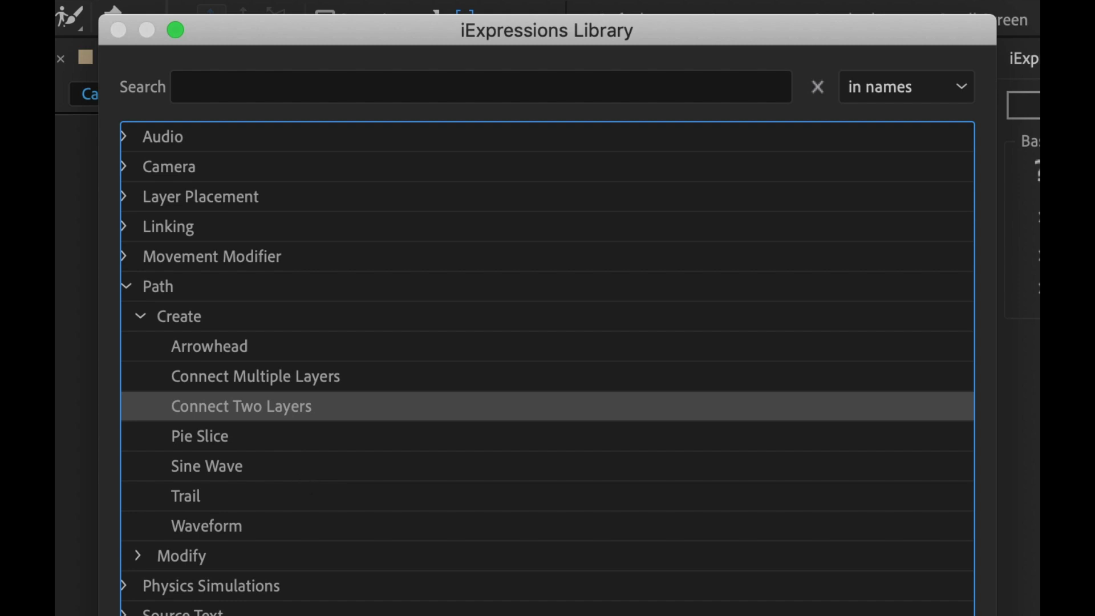
key(Return)
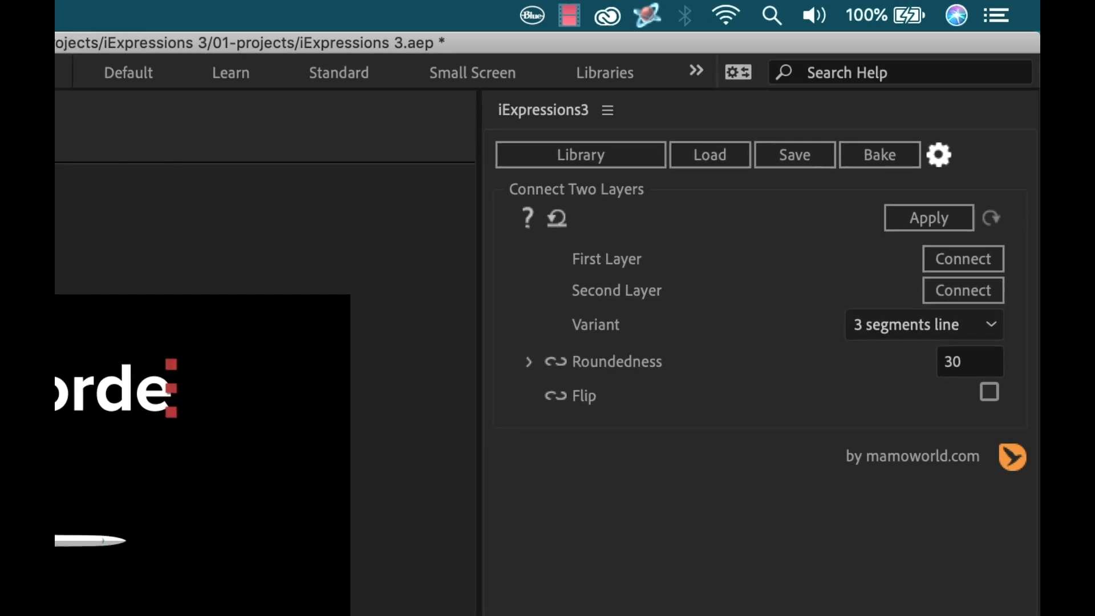
click(963, 258)
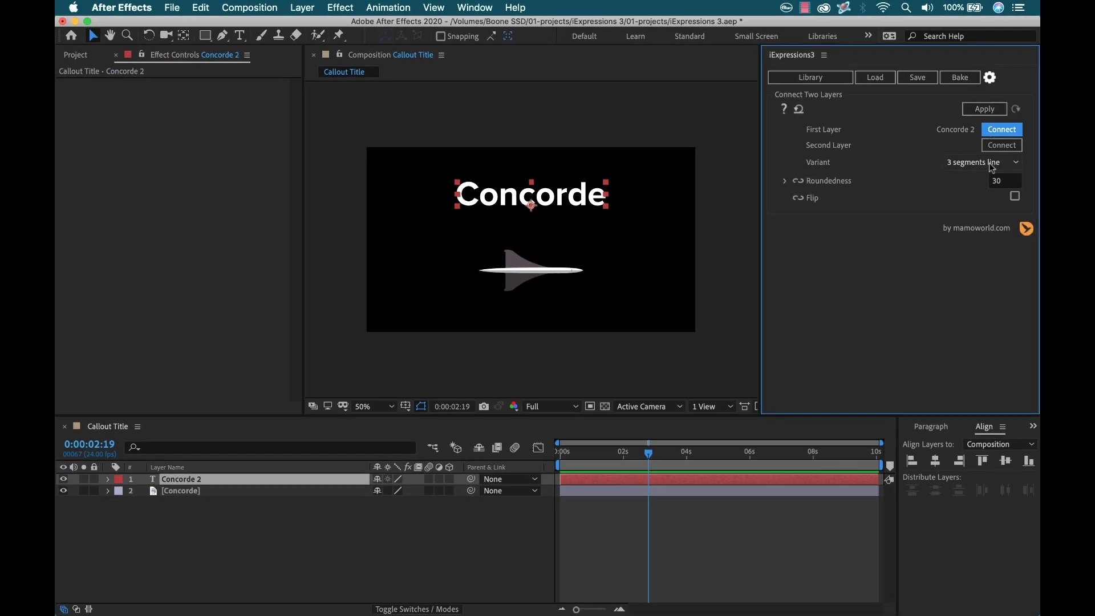
click(184, 494)
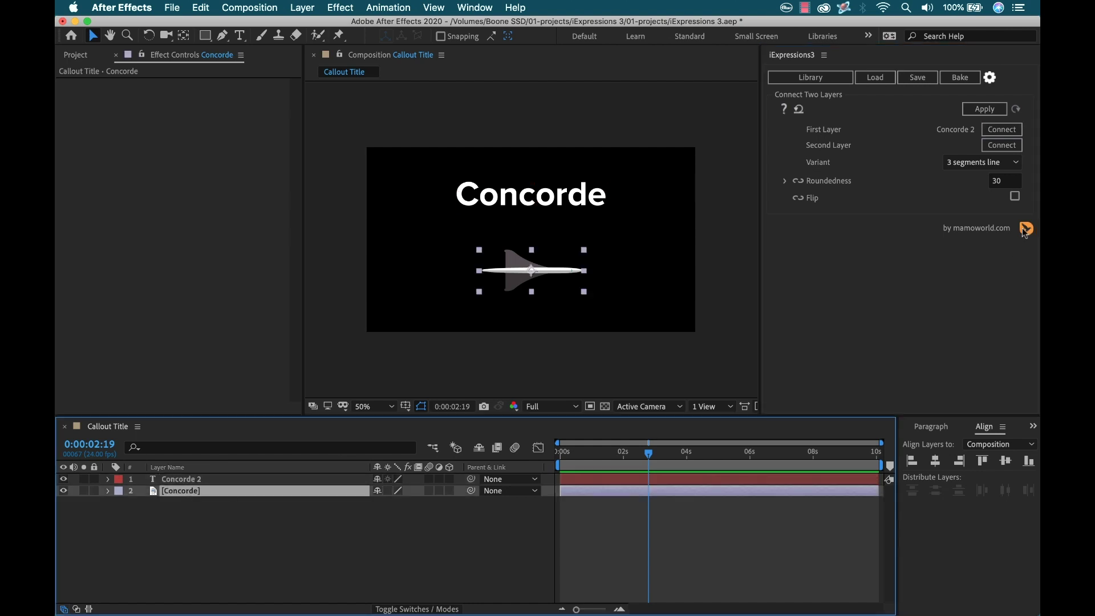
click(1002, 144)
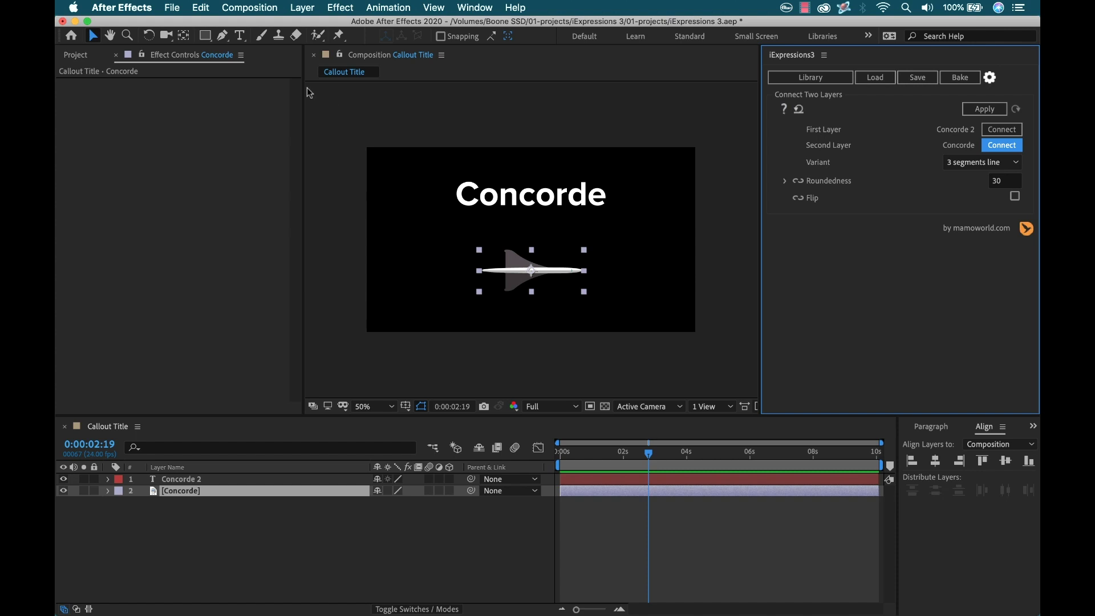
Step: Draw a two-point vertical line with the Pen tool and apply Connect Two Layers to its Path with auto-reapply
key(g)
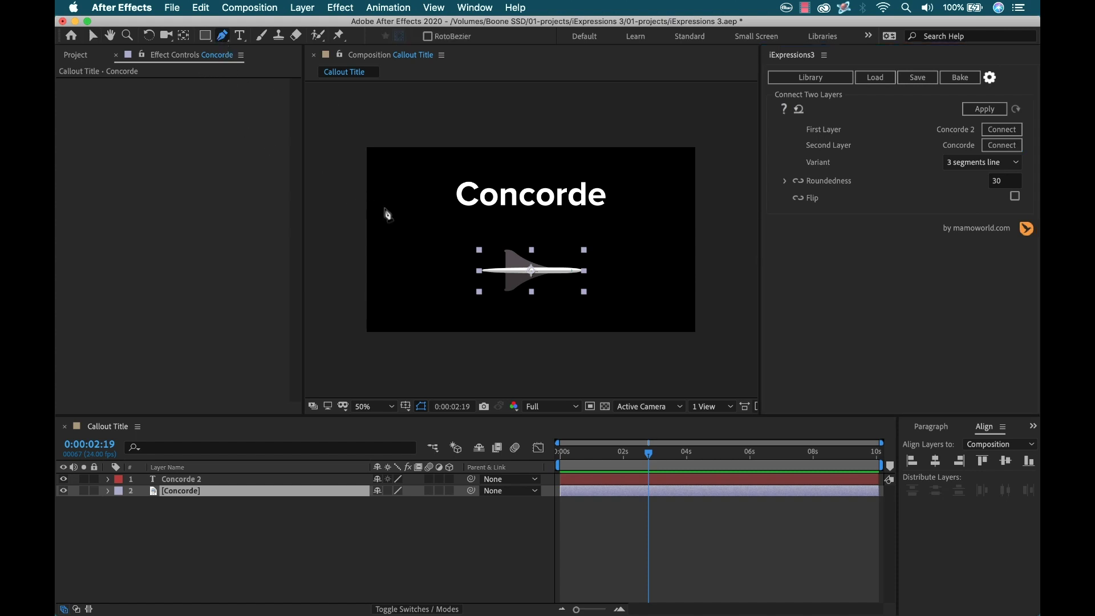
click(187, 524)
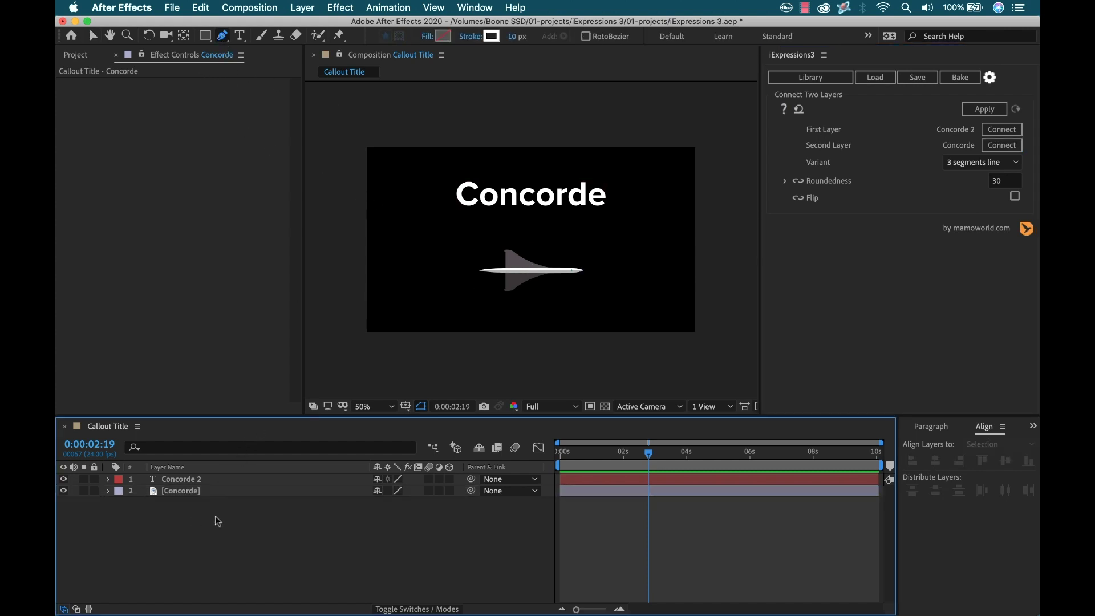
click(414, 183)
click(414, 276)
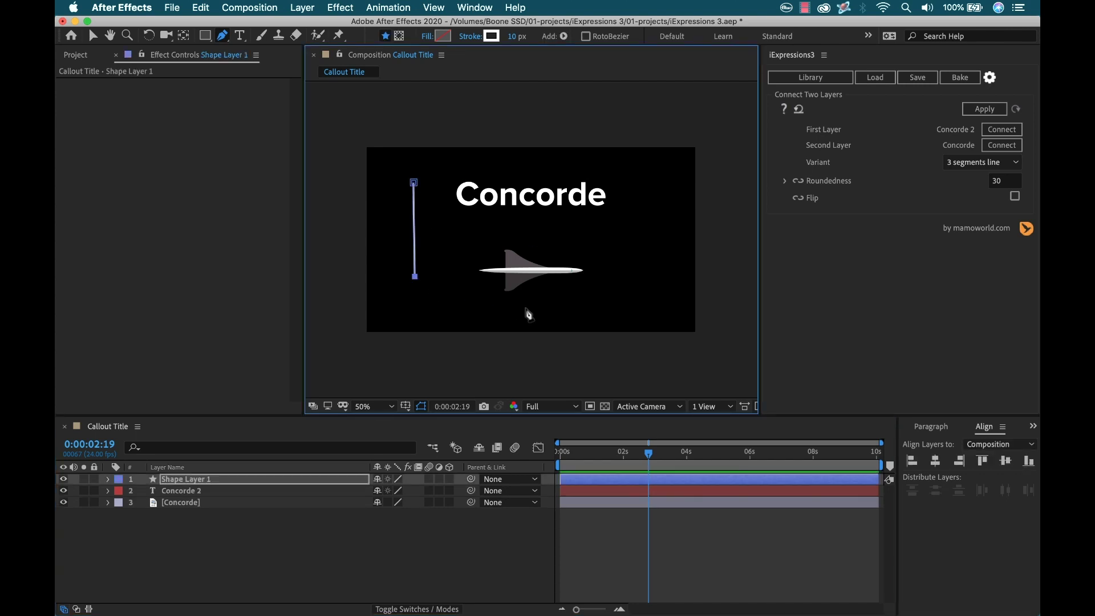
key(s)
key(s)
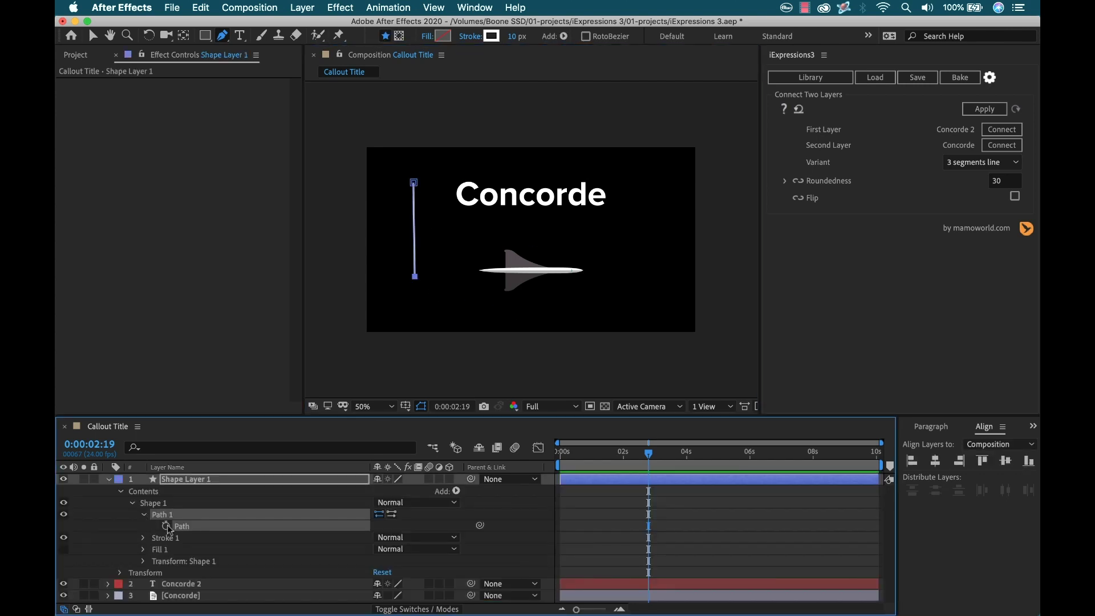
click(984, 109)
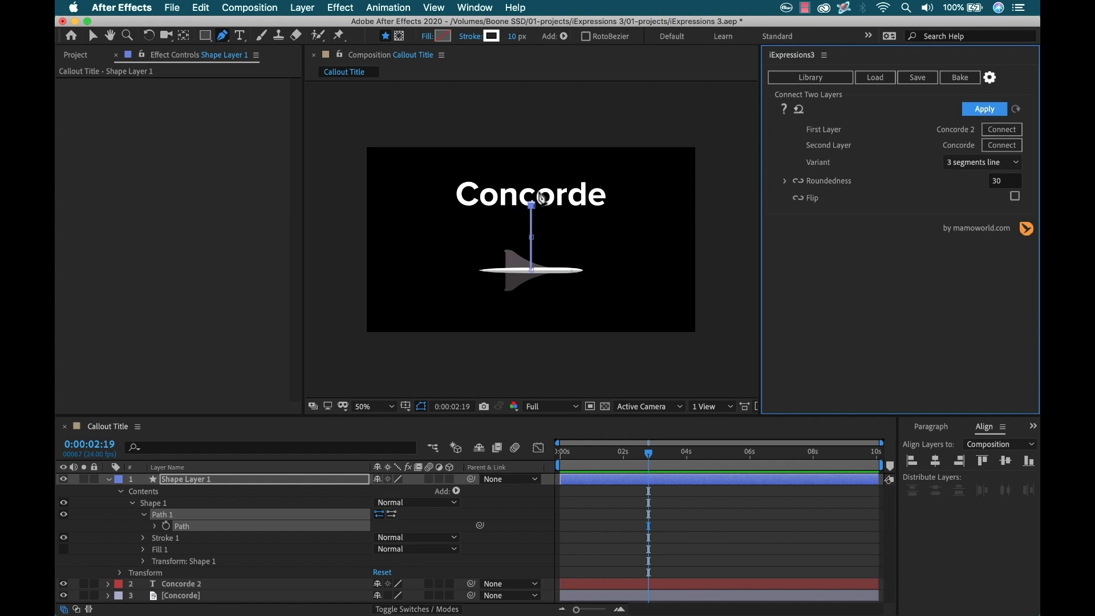
click(1016, 110)
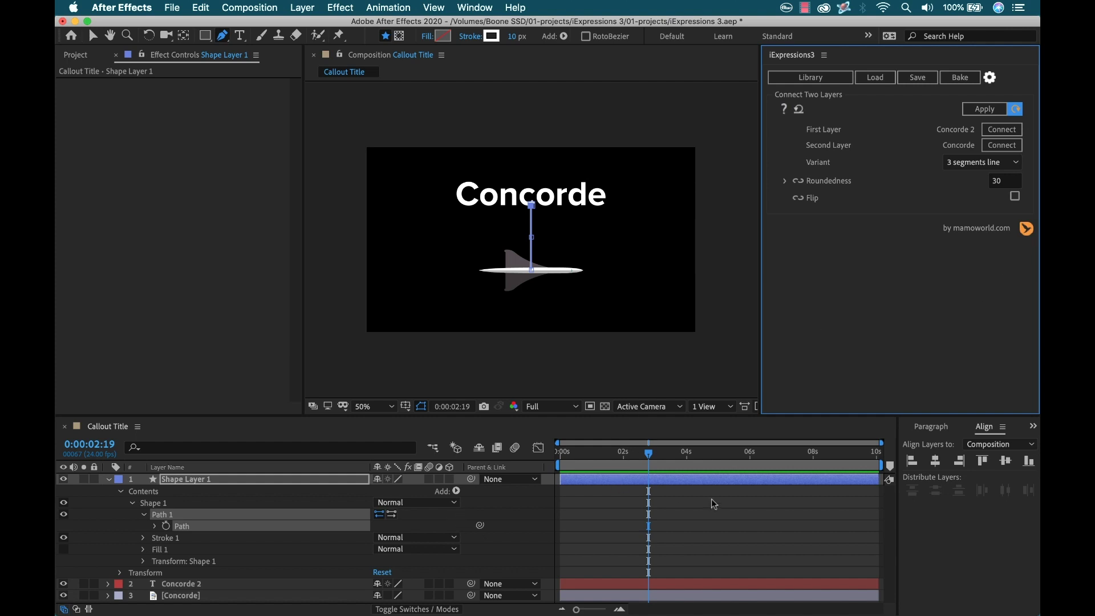
click(698, 528)
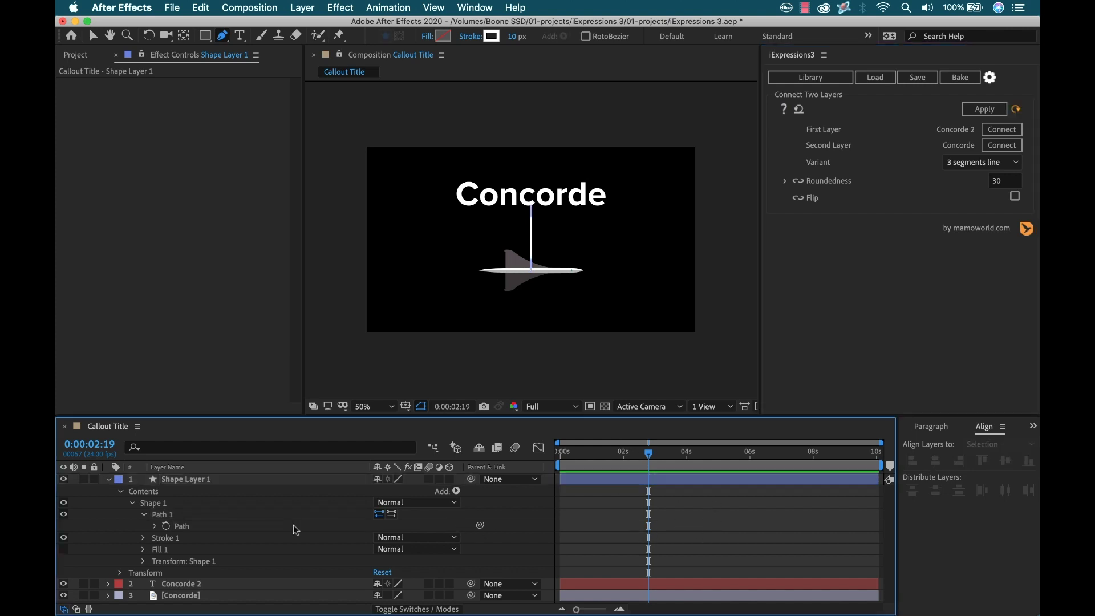
Step: Move Shape Layer 1 below the Concorde layers and shift the Concorde title up and left
click(186, 480)
drag(186, 480, 193, 600)
click(650, 582)
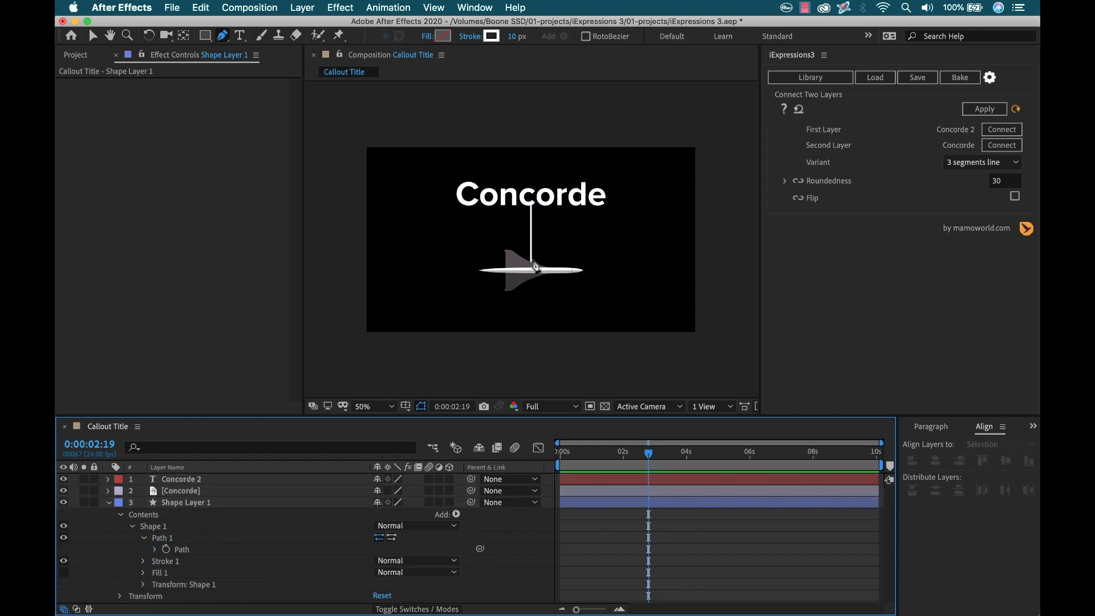
key(v)
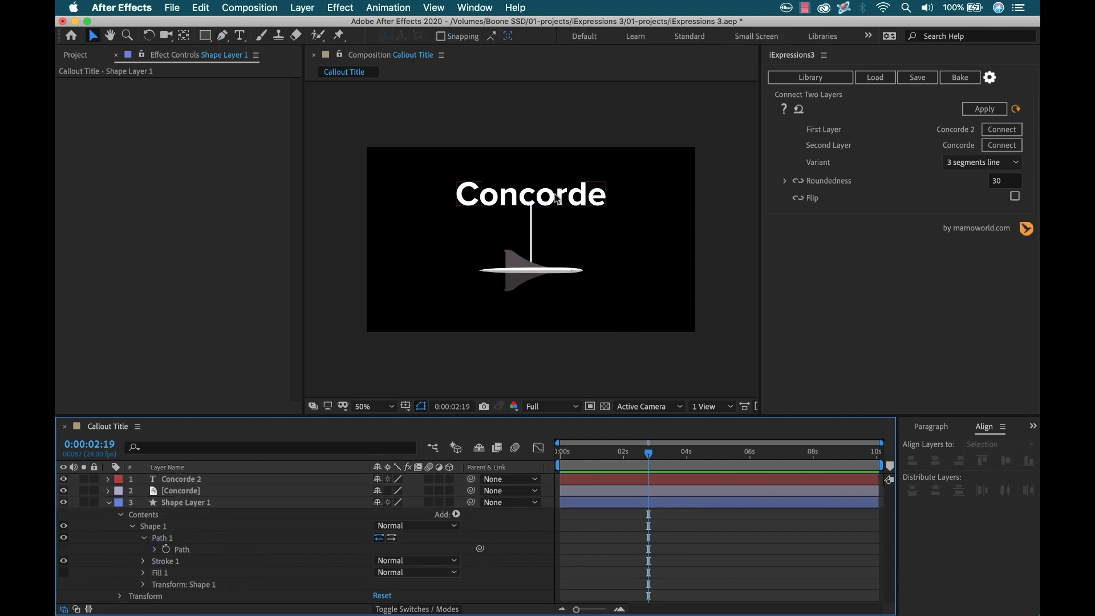
click(557, 201)
key(shift+Down)
key(shift+Down)
key(shift+Down)
key(shift+Down)
key(shift+Down)
key(shift+Down)
key(shift+Down)
key(shift+Down)
key(shift+Left)
key(shift+Left)
key(shift+Left)
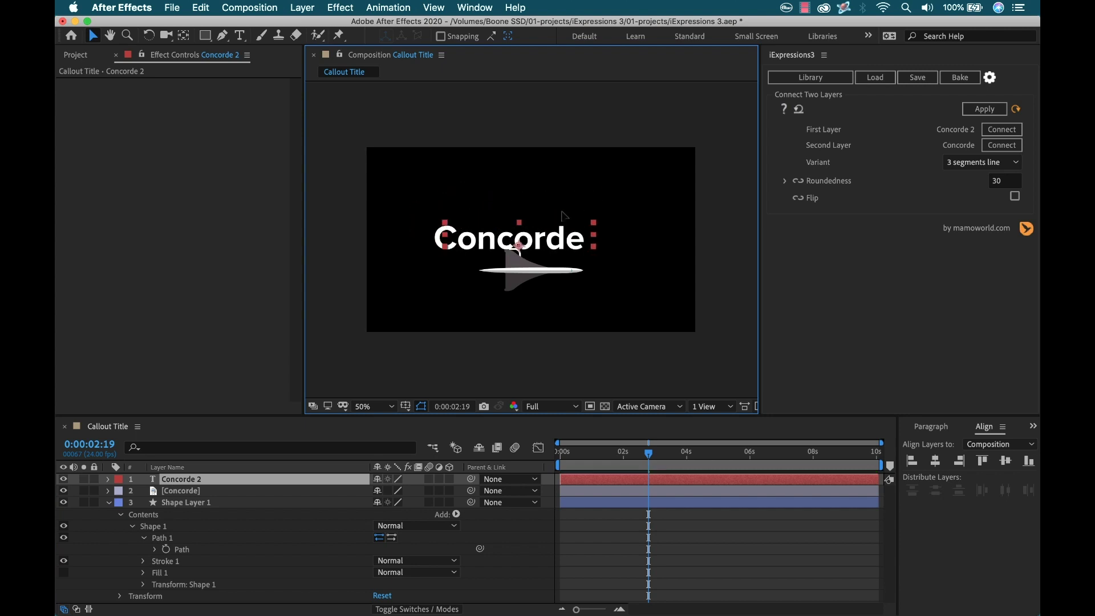
drag(563, 215, 494, 207)
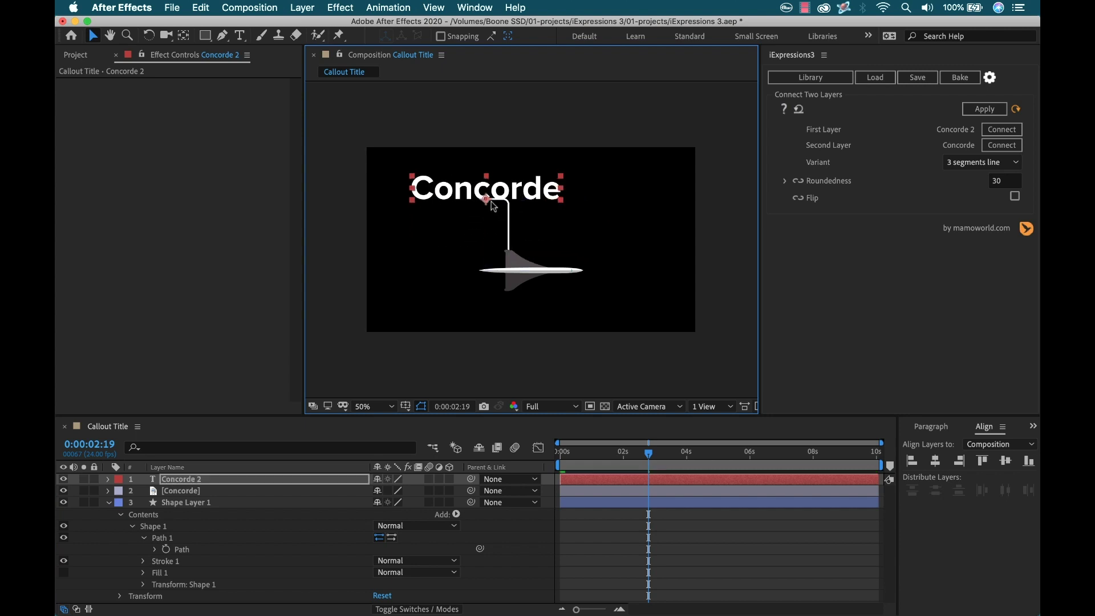
key(slash)
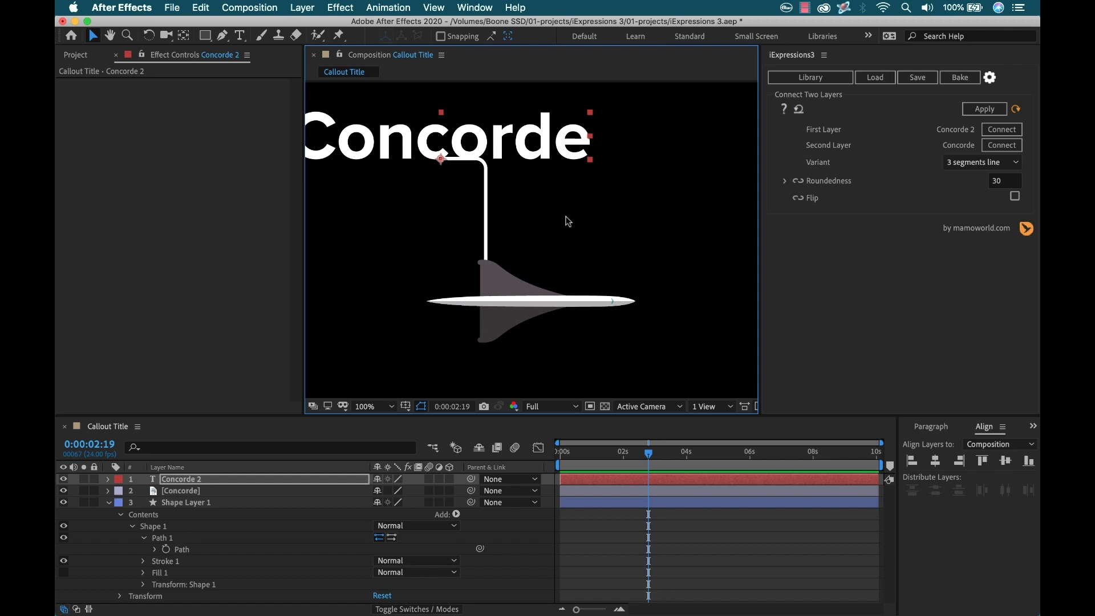
drag(567, 221, 657, 237)
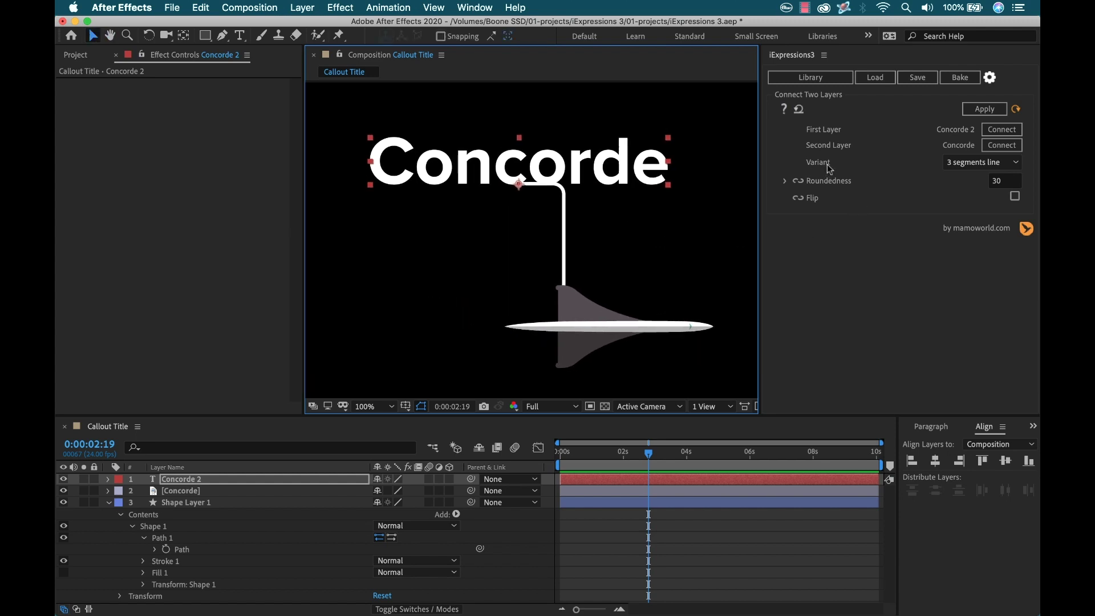
Step: Load the callout Path's settings, set Variant to straight line, and reapply it
click(996, 165)
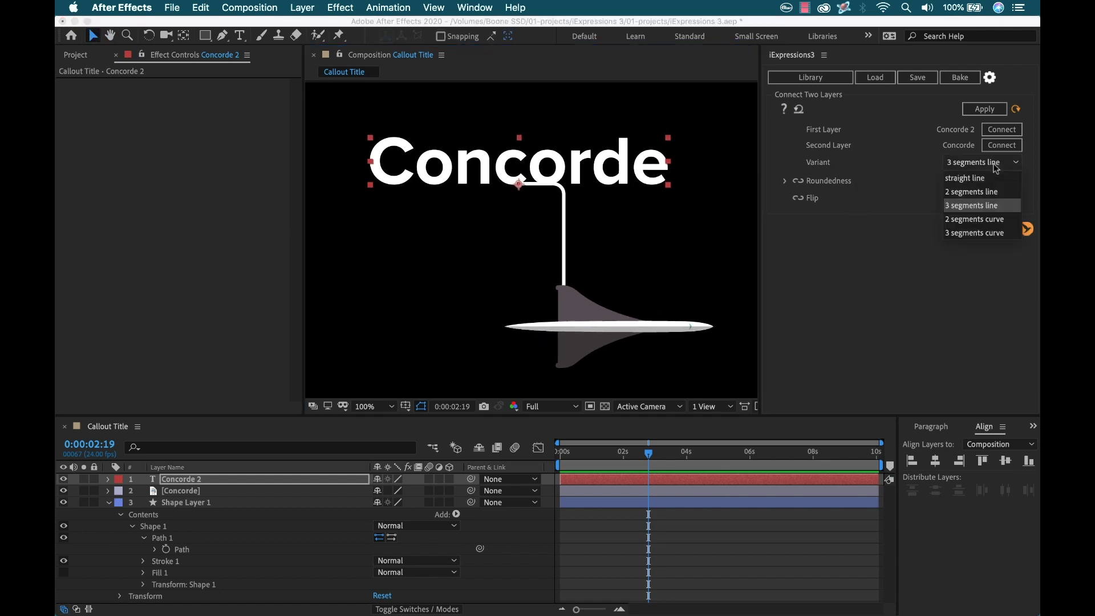
click(981, 177)
click(184, 549)
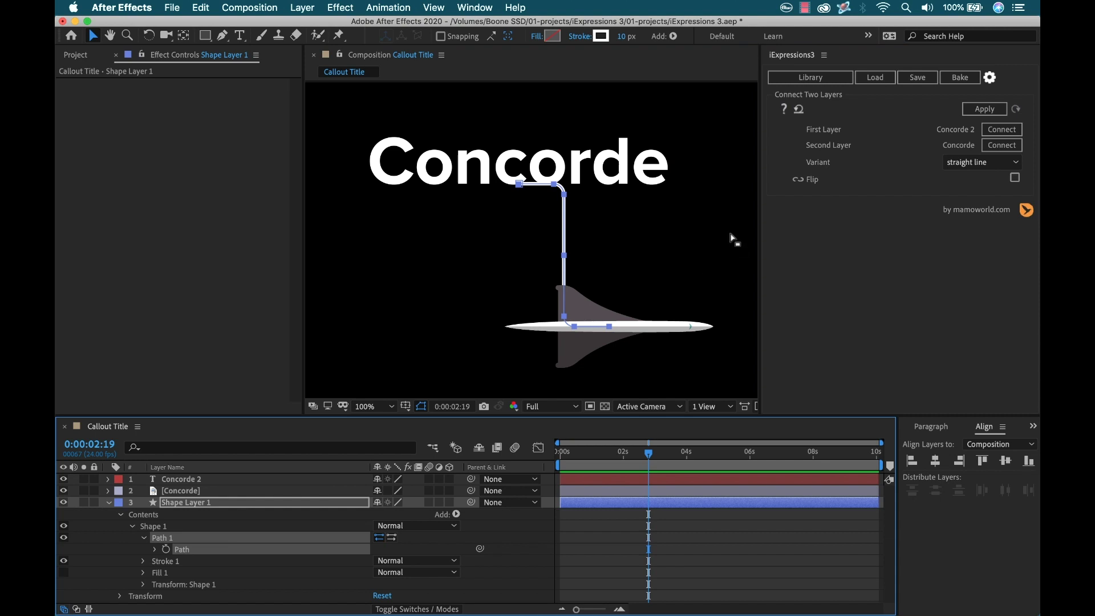
click(859, 81)
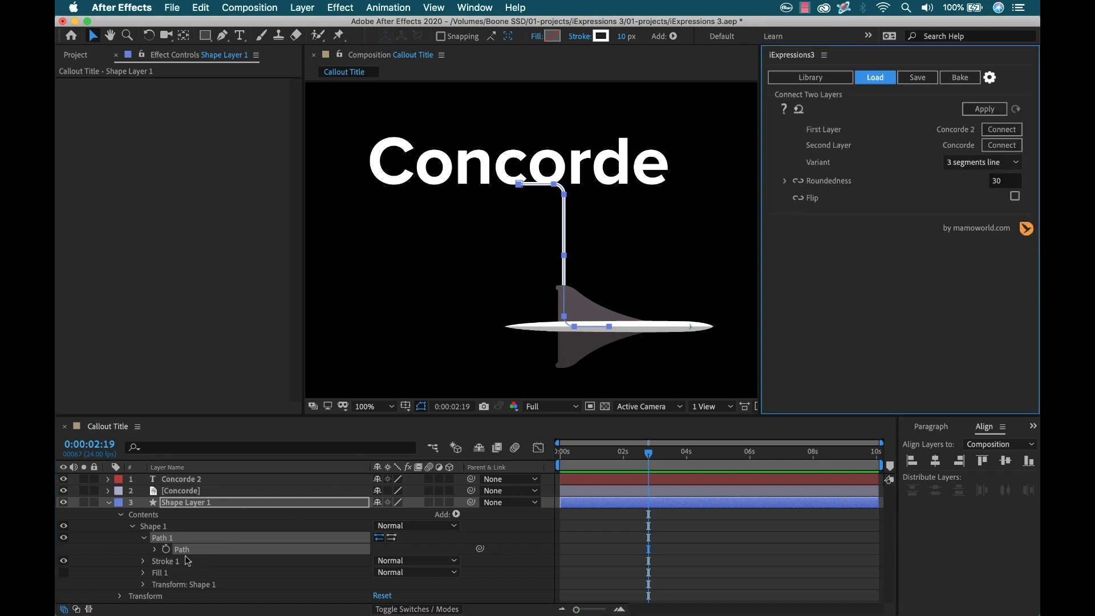
click(981, 163)
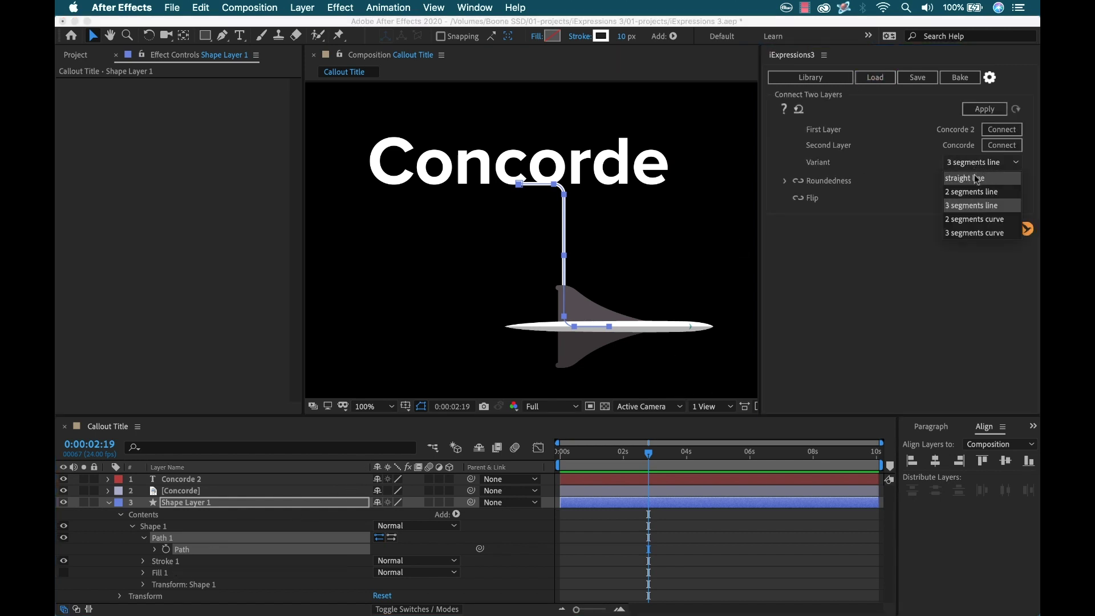
click(977, 174)
click(995, 110)
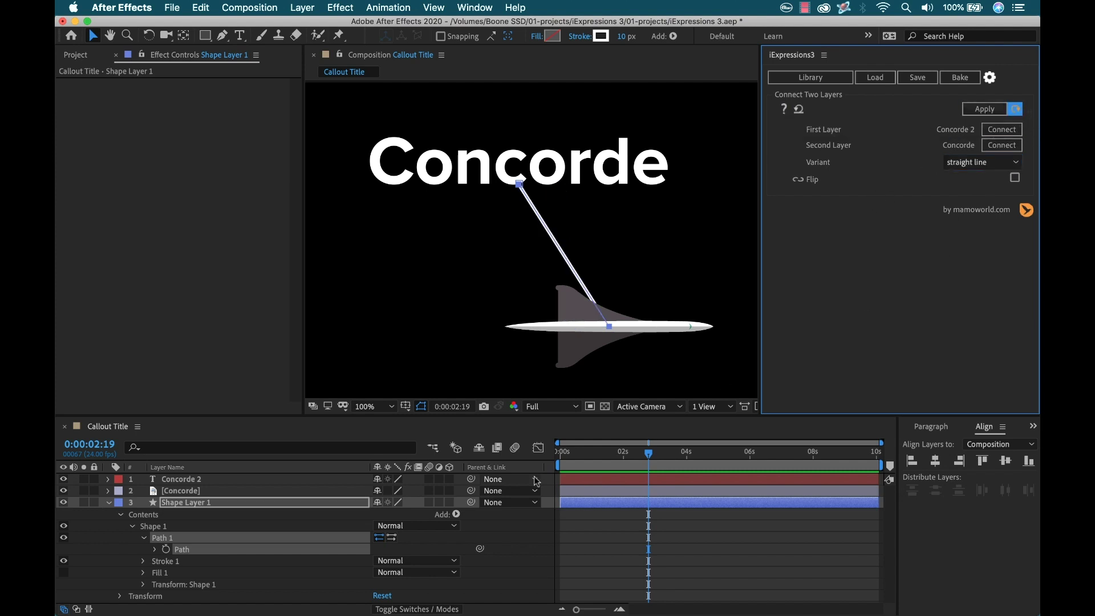
click(677, 564)
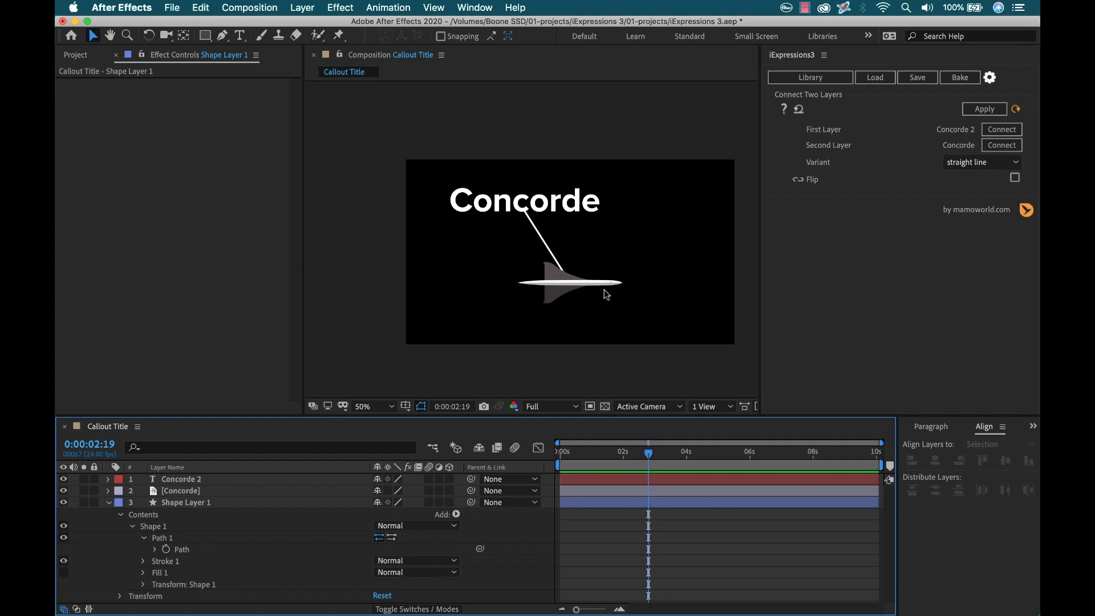
Step: Move the title and plane to test the link, then add Trim Paths to the callout shape layer
mouse_move(570, 206)
mouse_down()
mouse_move(528, 201)
mouse_move(656, 212)
mouse_move(565, 217)
mouse_up()
drag(544, 286, 627, 278)
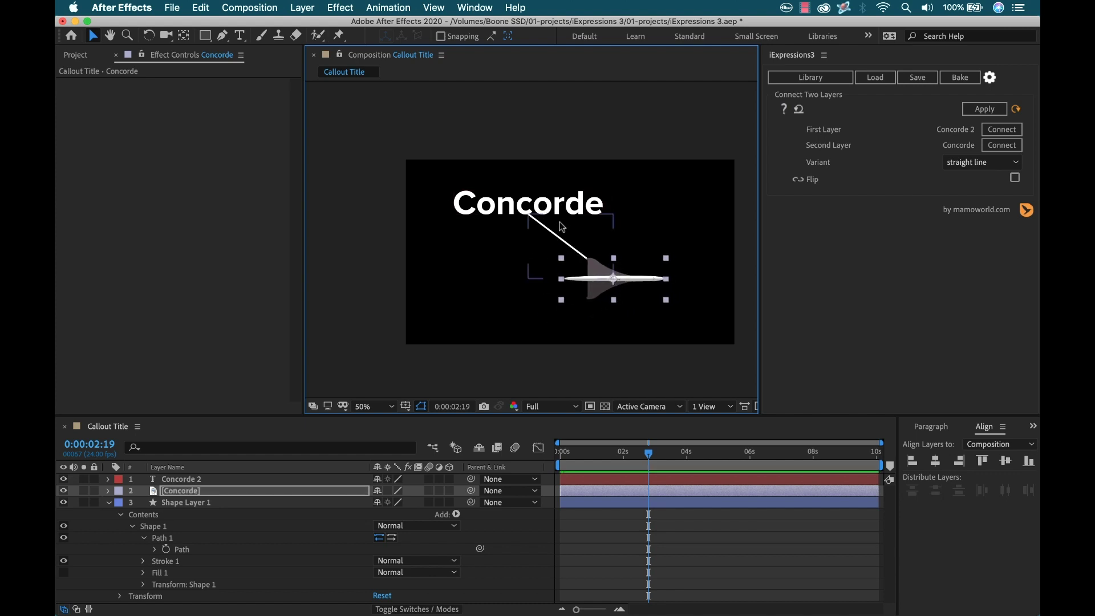
click(188, 502)
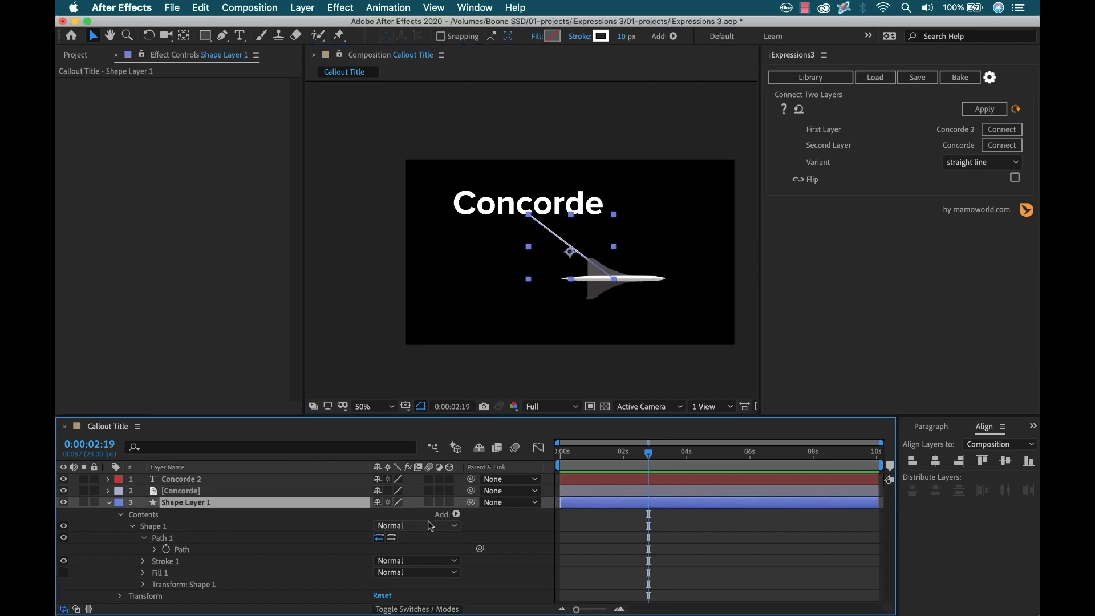
click(456, 514)
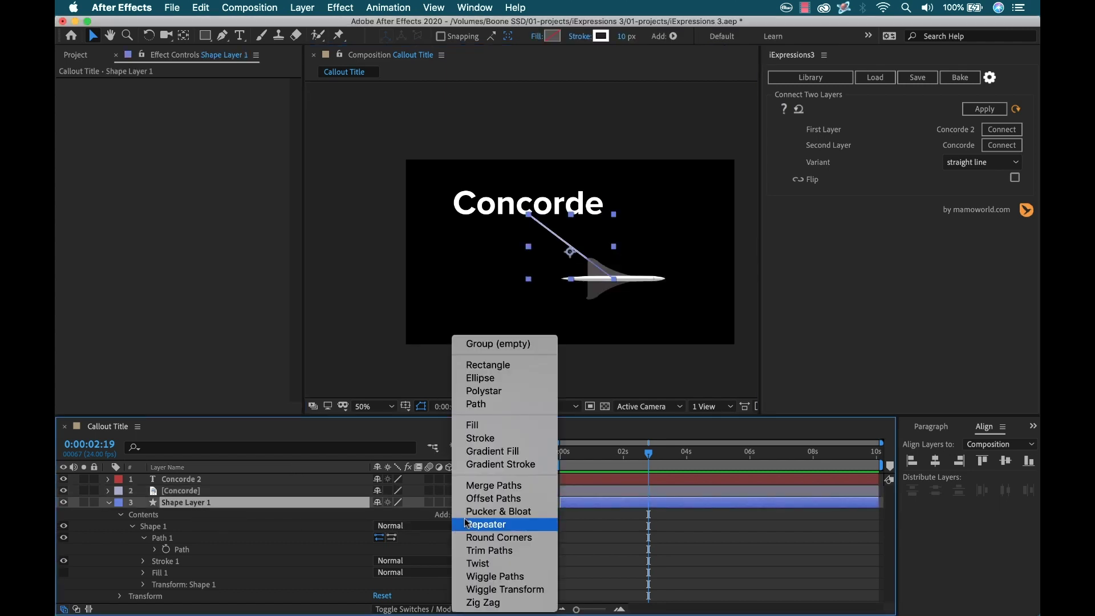
click(483, 552)
click(132, 596)
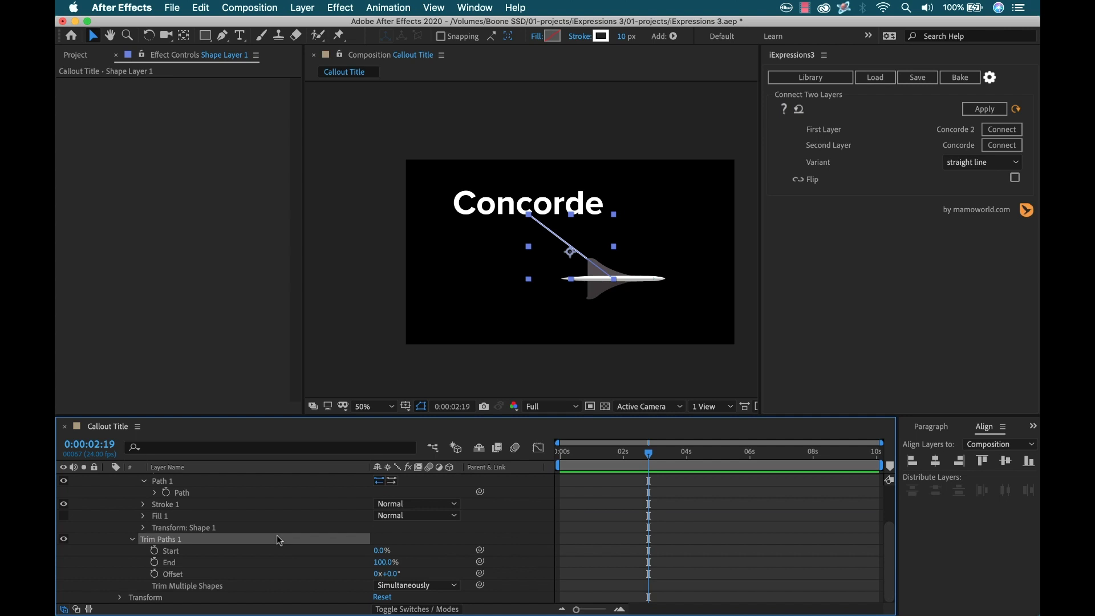
Step: Keyframe Trim Paths End from 0% at the start to 100% near 2 seconds and preview the draw-on
drag(651, 451, 630, 454)
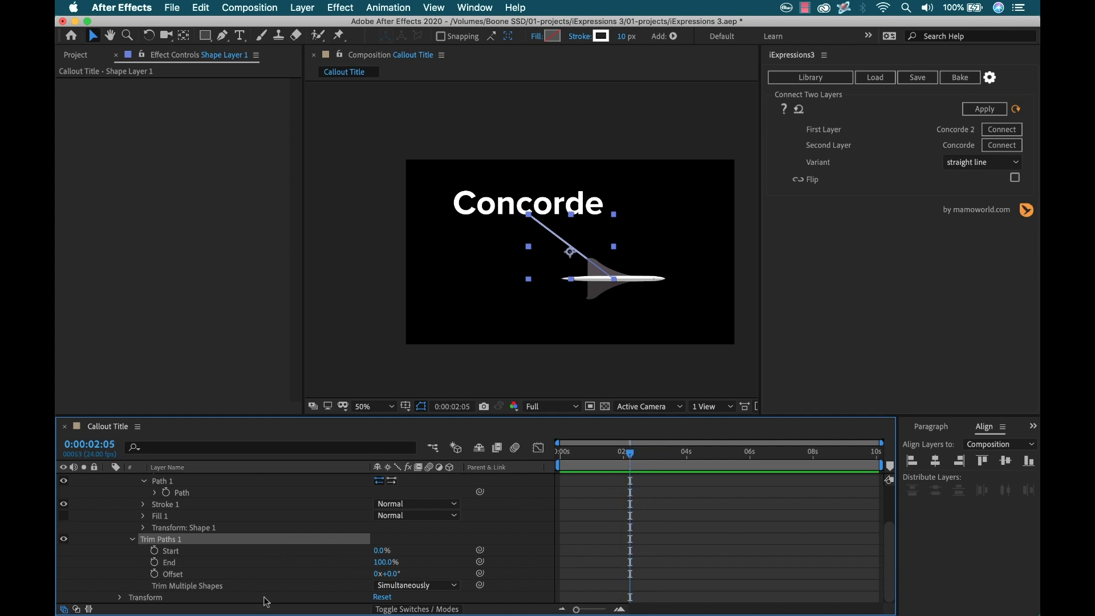
click(154, 561)
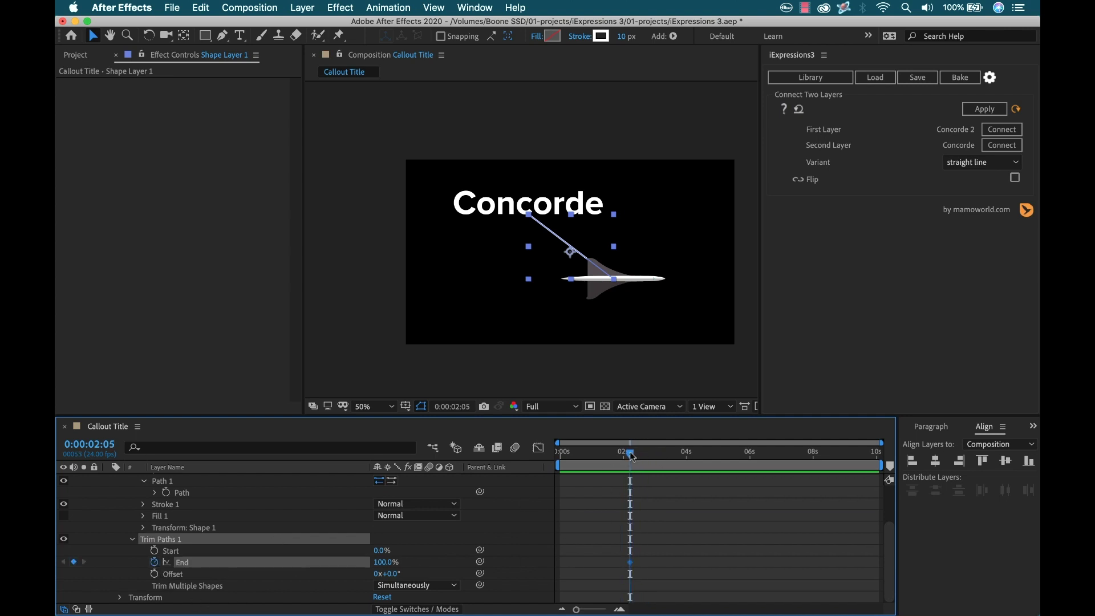
drag(632, 455, 560, 454)
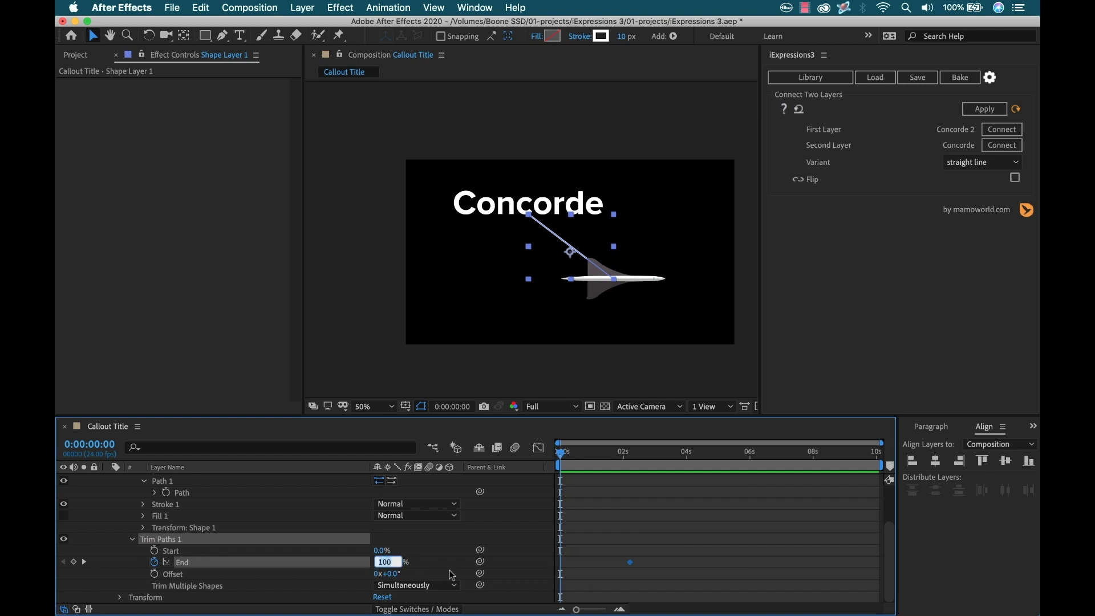
text(0)
key(Return)
click(687, 535)
click(567, 457)
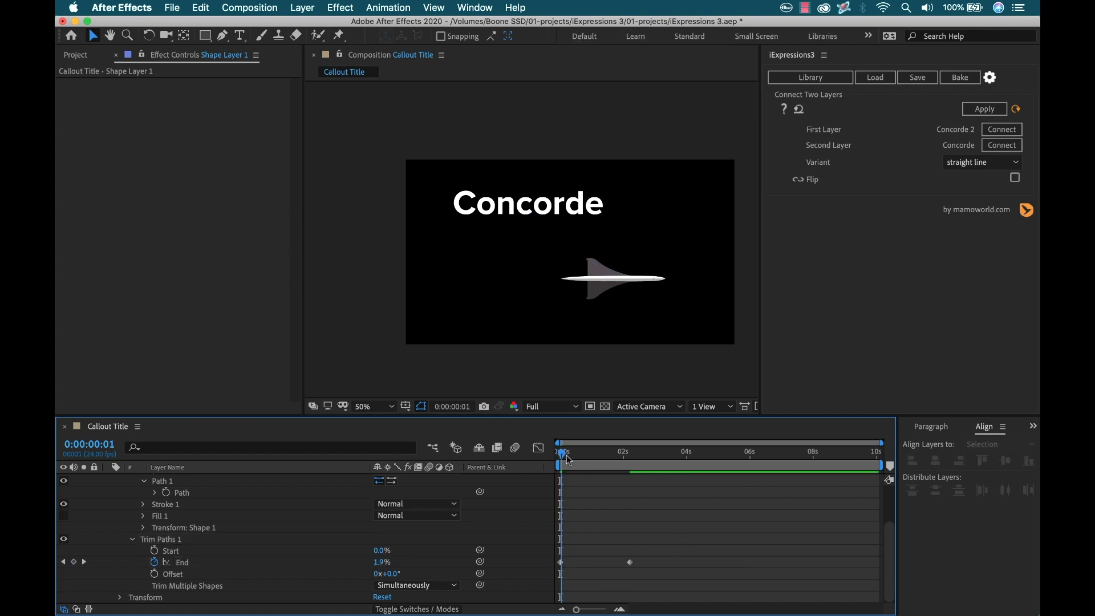
drag(567, 456, 603, 463)
scroll(422, 551, up, 2)
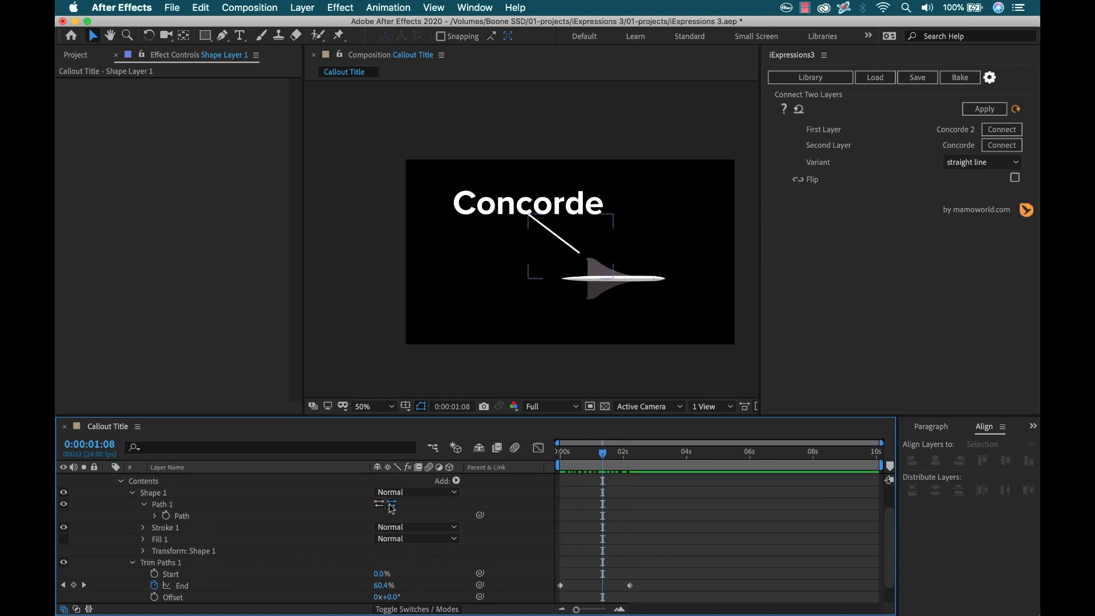
mouse_move(581, 457)
mouse_down()
mouse_move(552, 455)
mouse_move(636, 453)
mouse_up()
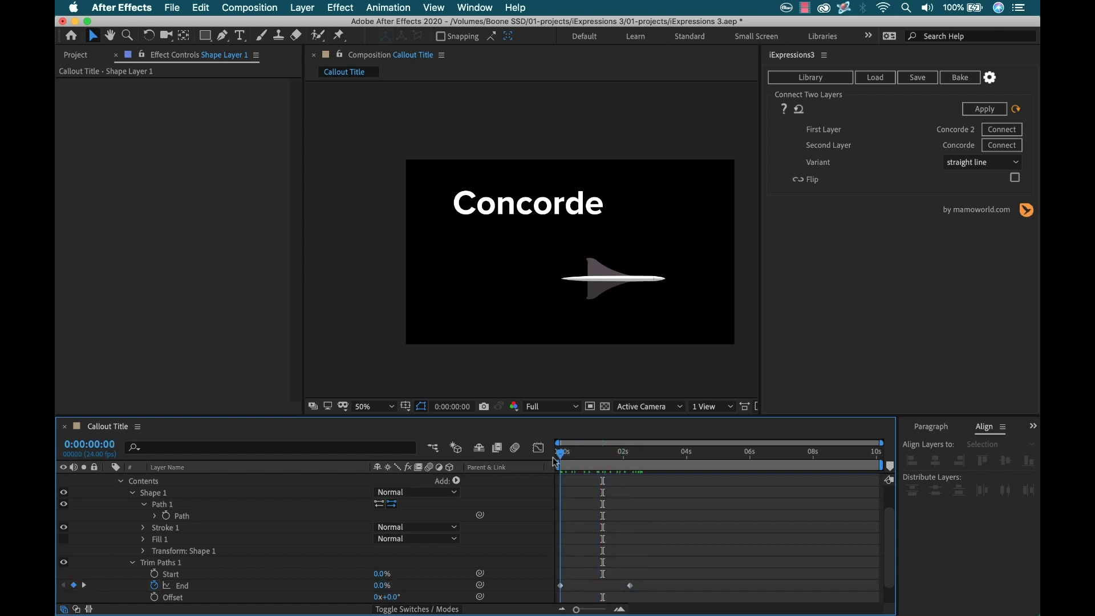
scroll(804, 556, down, 1)
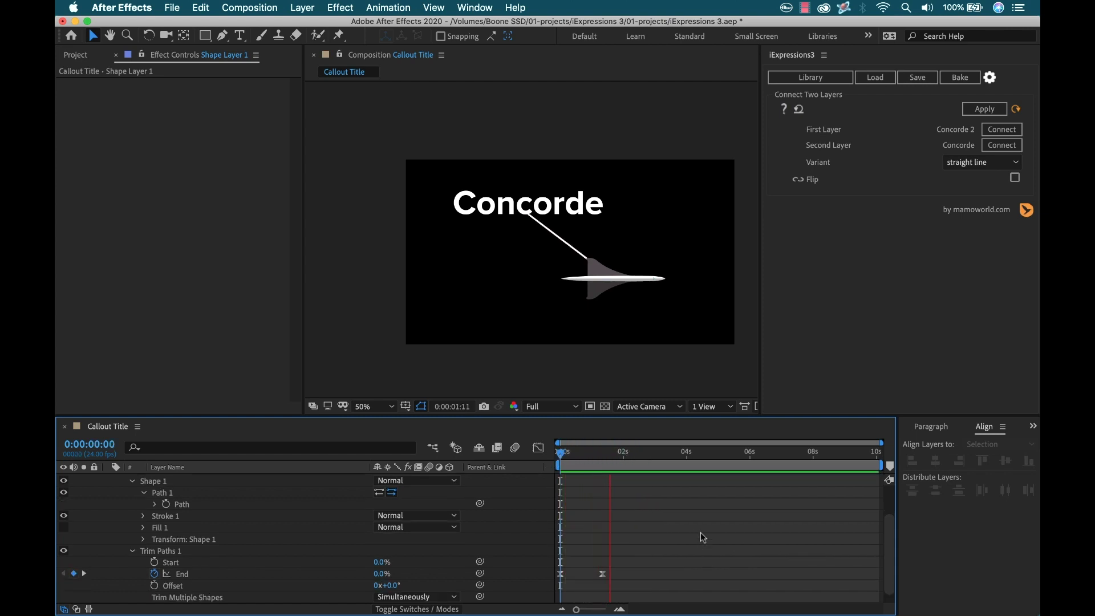
key(space)
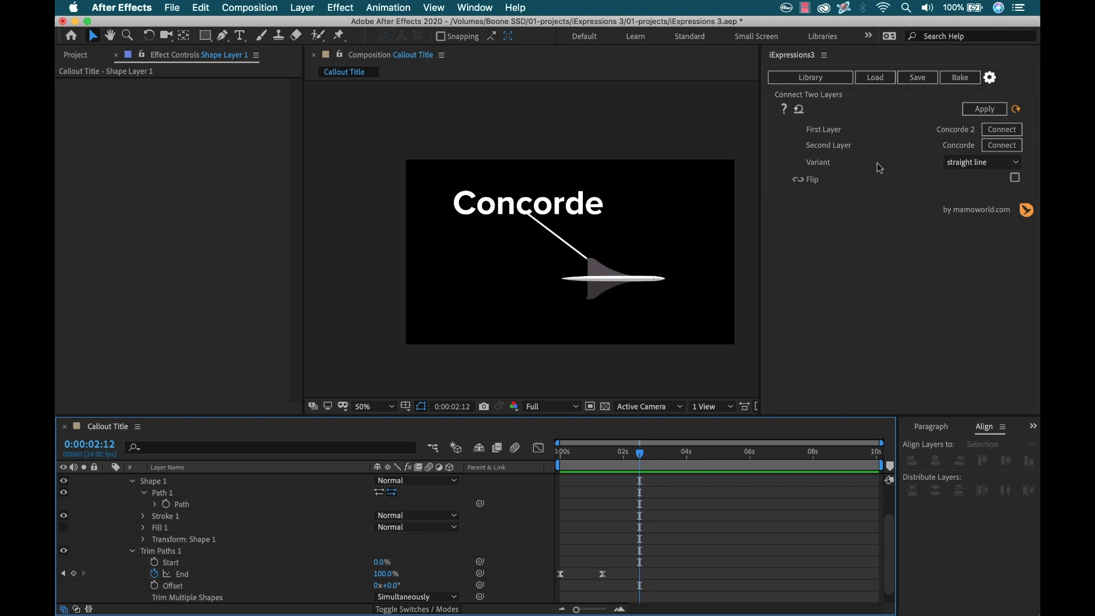
Step: Switch the callout Path's Variant to 2 segments curve, then 3 segments curve
click(969, 164)
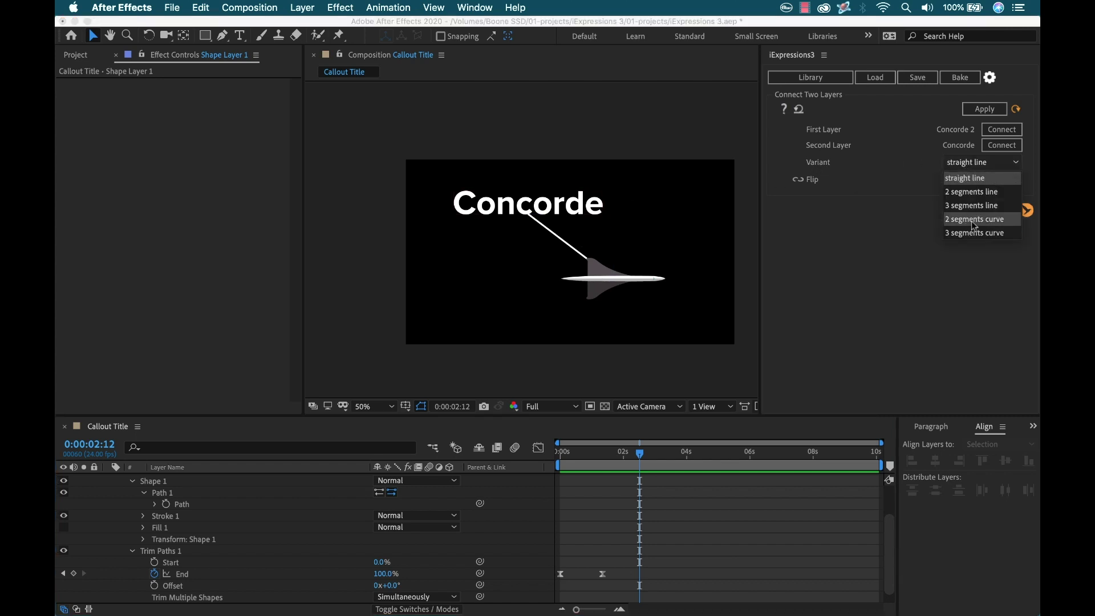
click(176, 557)
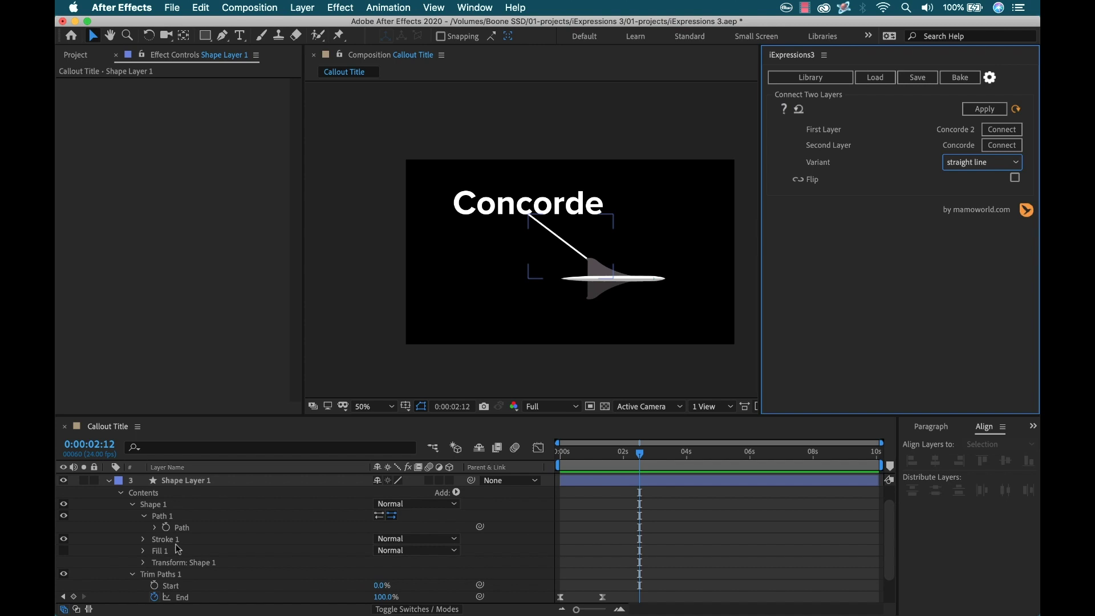
click(182, 538)
click(203, 528)
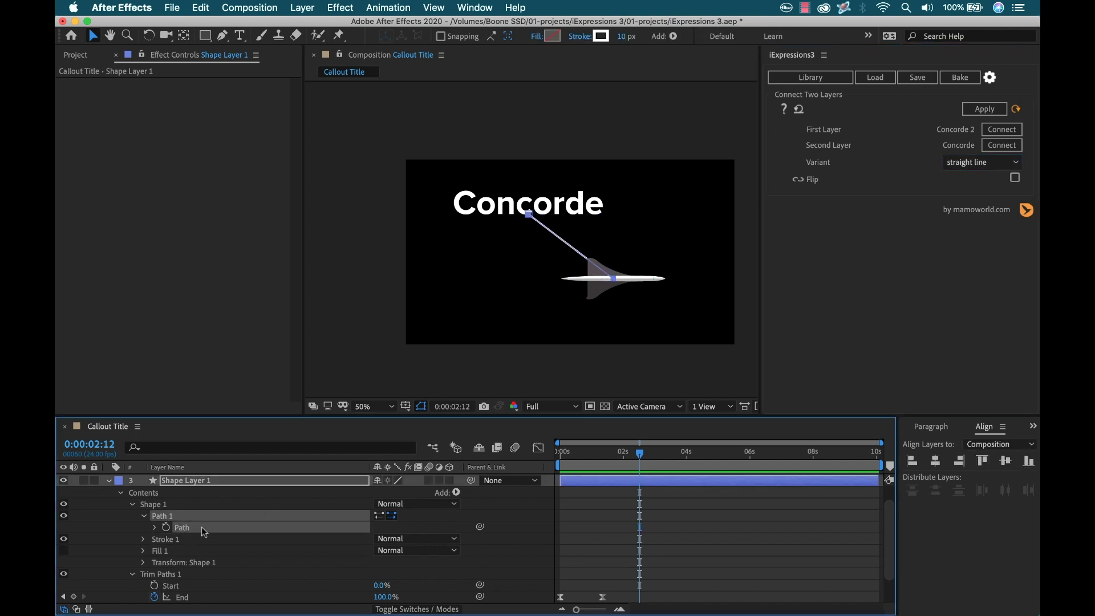
click(968, 164)
click(981, 216)
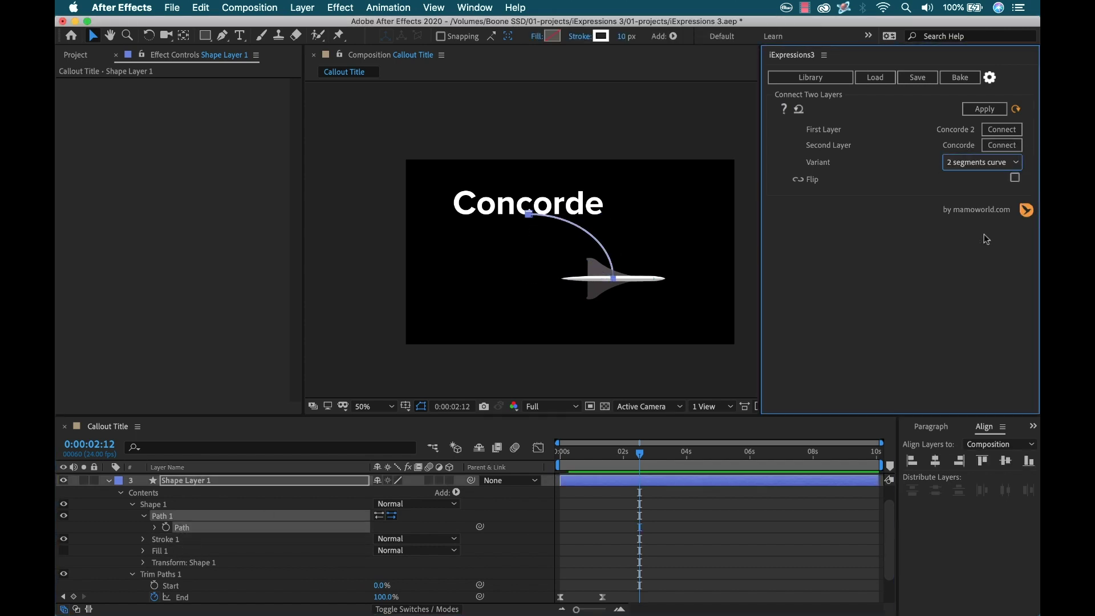
click(986, 164)
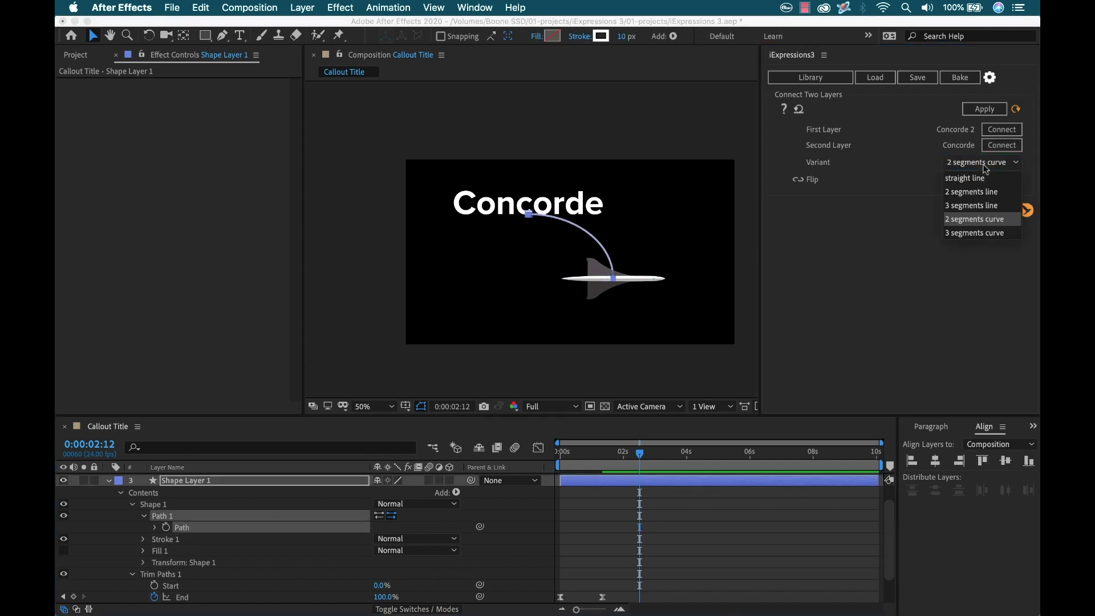
click(972, 233)
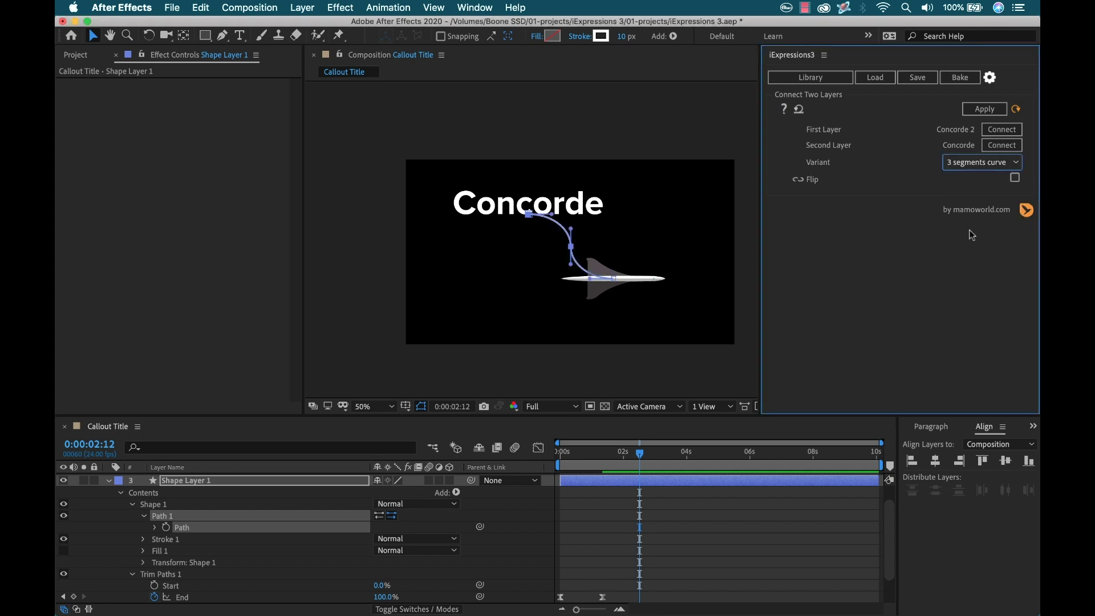
click(723, 537)
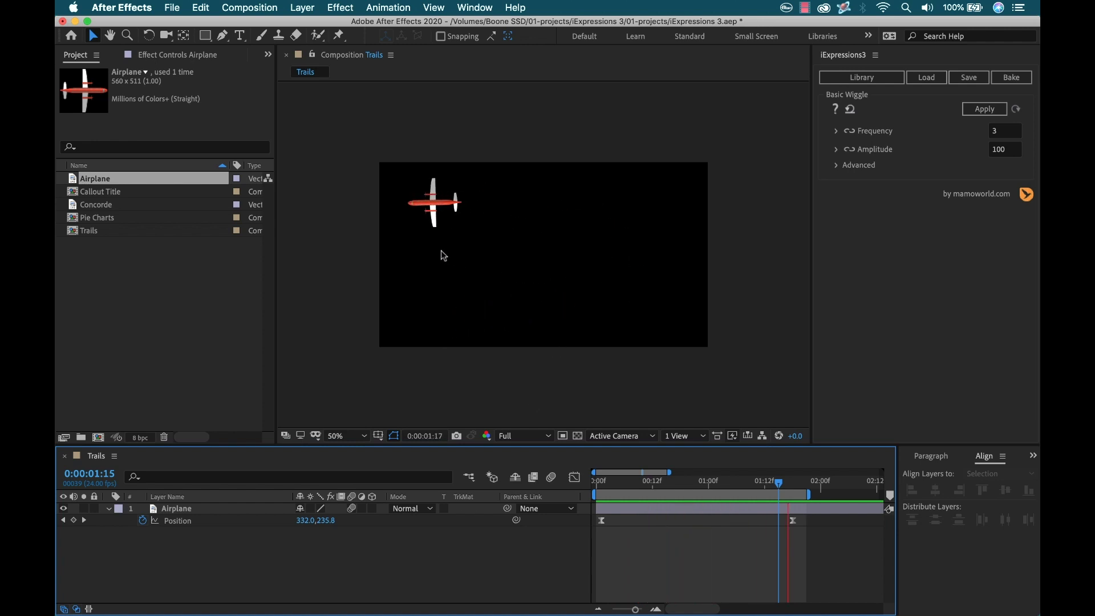
Step: Load the Path > Create > Trail expression (5 points, 0.3 s, Smooth on, Trim Start 20%) and select Airplane
key(space)
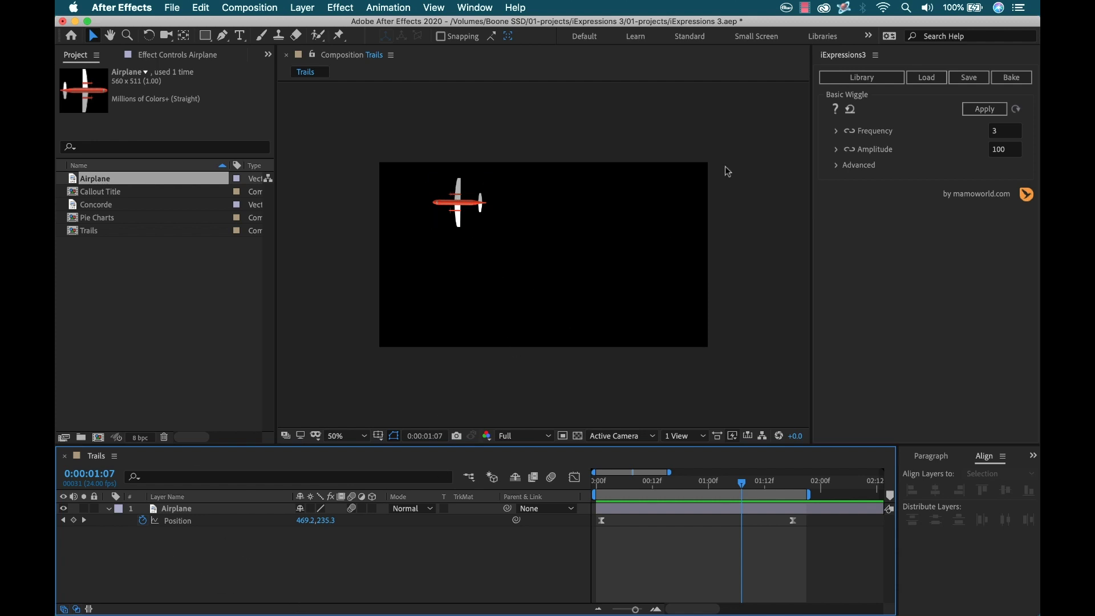
click(860, 78)
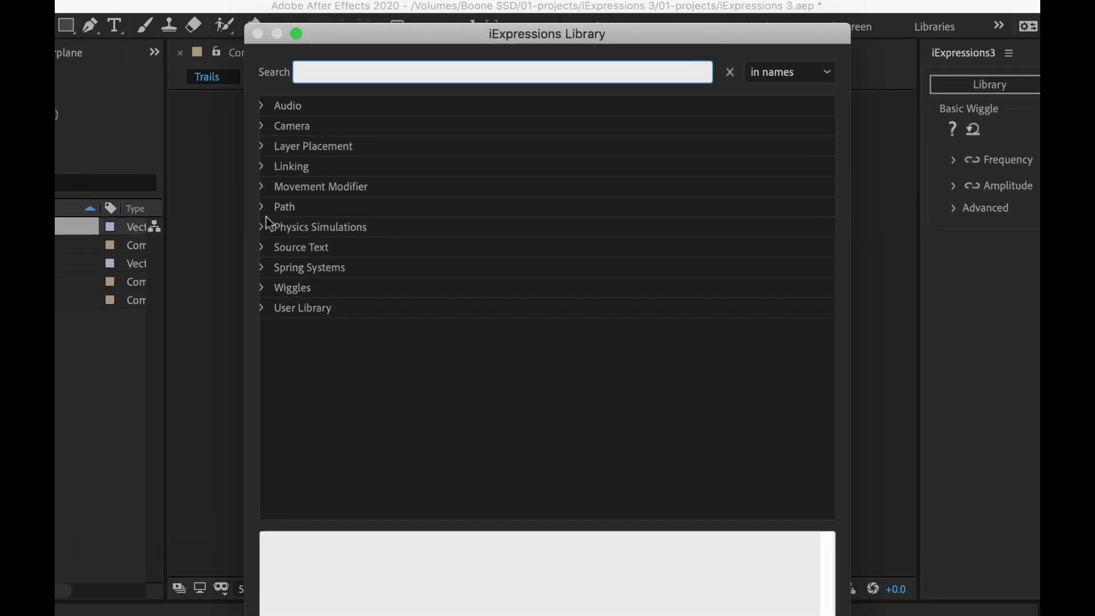
click(266, 212)
click(272, 231)
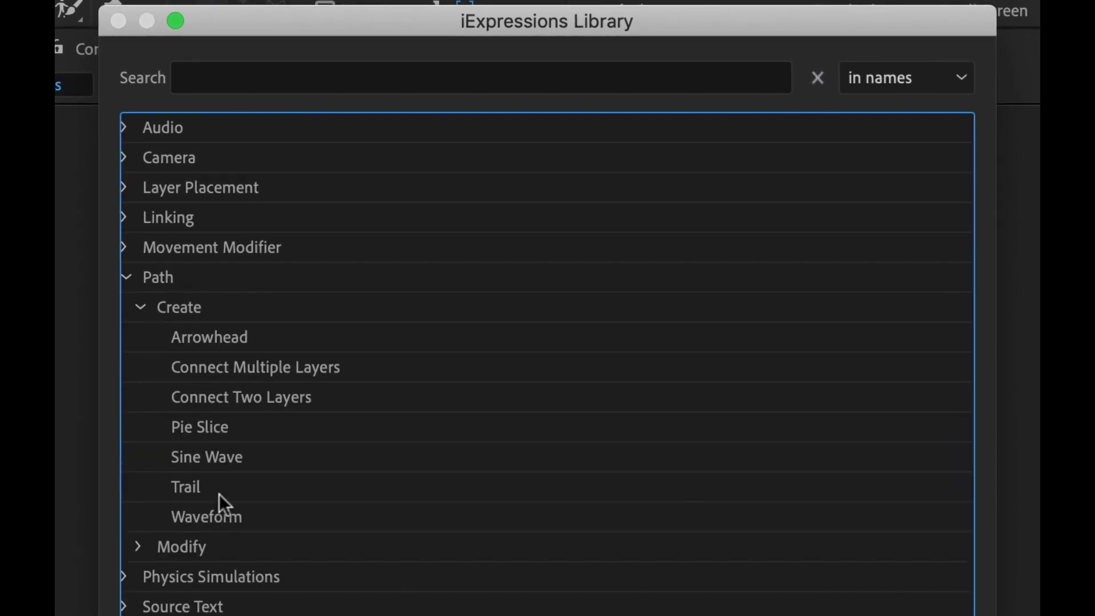
click(183, 486)
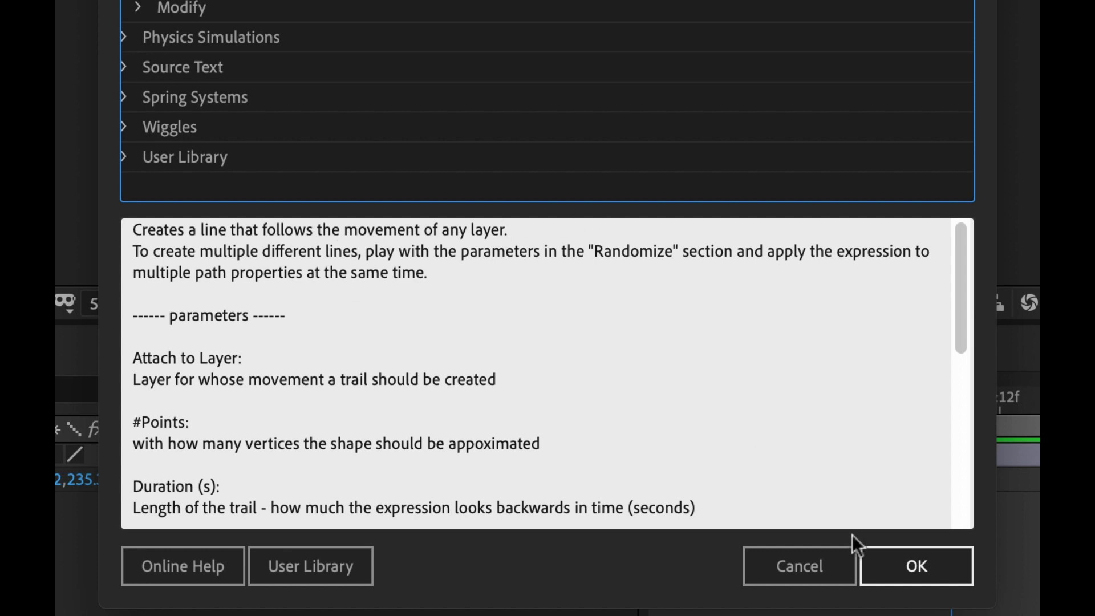
click(912, 561)
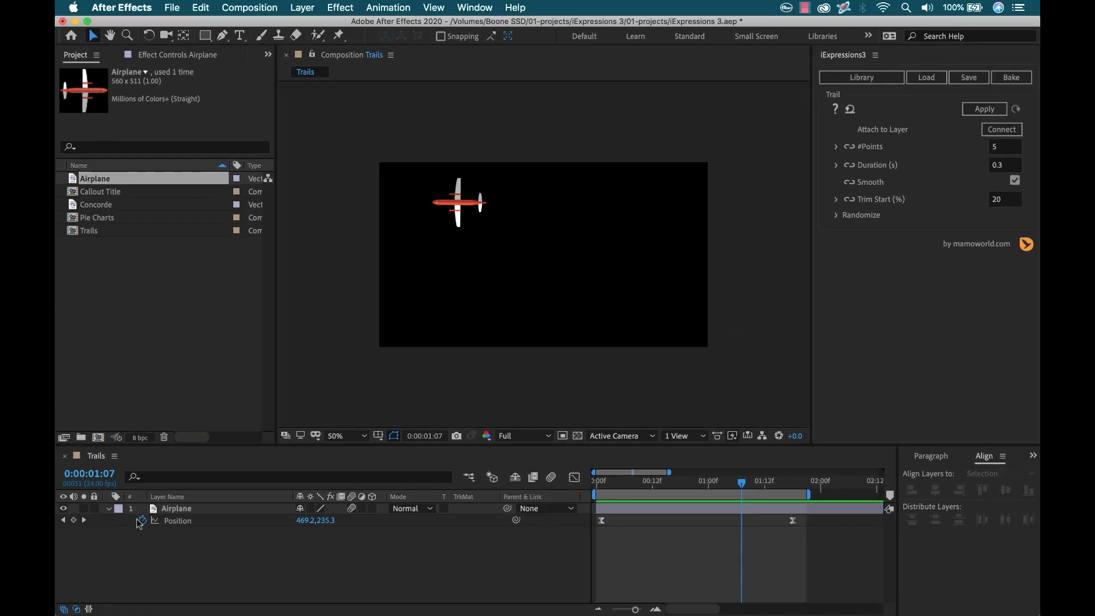
click(187, 509)
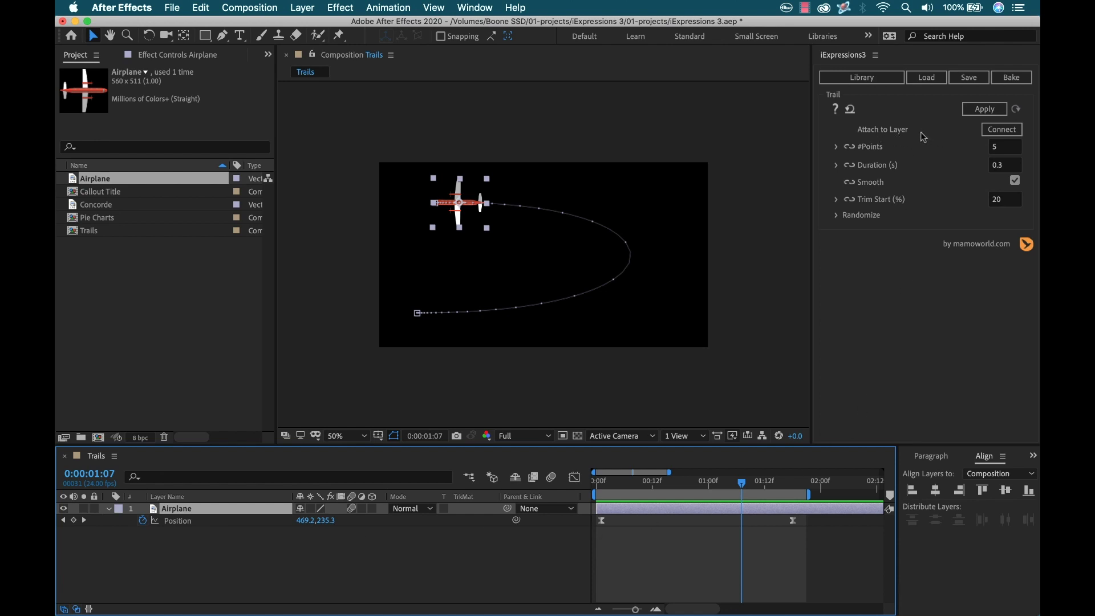
Step: Target the Airplane layer for the trail and draw a two-point line with the Pen tool
click(1002, 129)
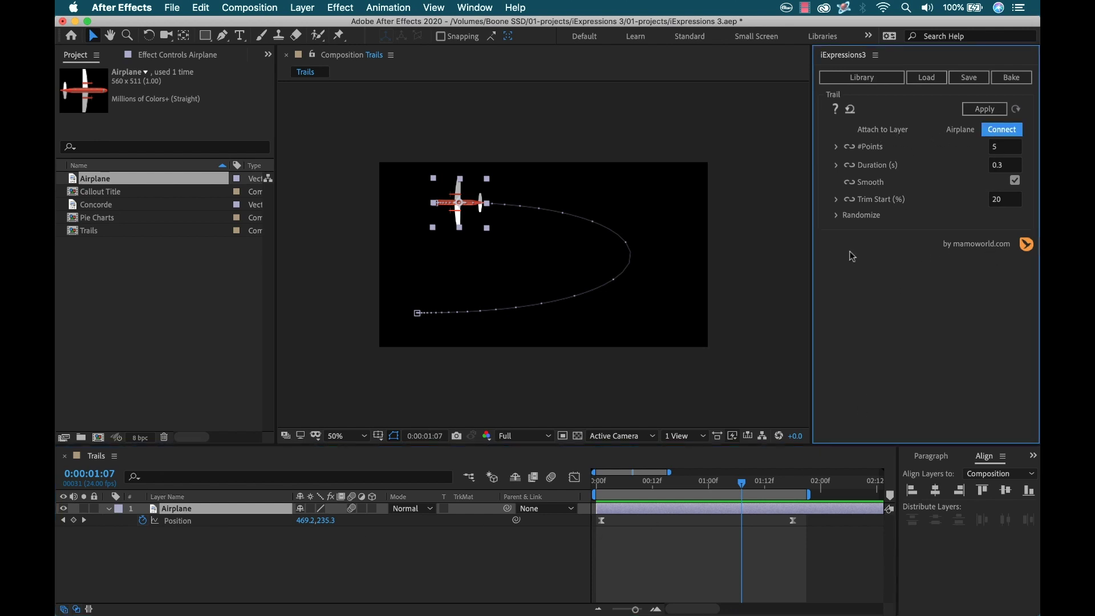
click(222, 35)
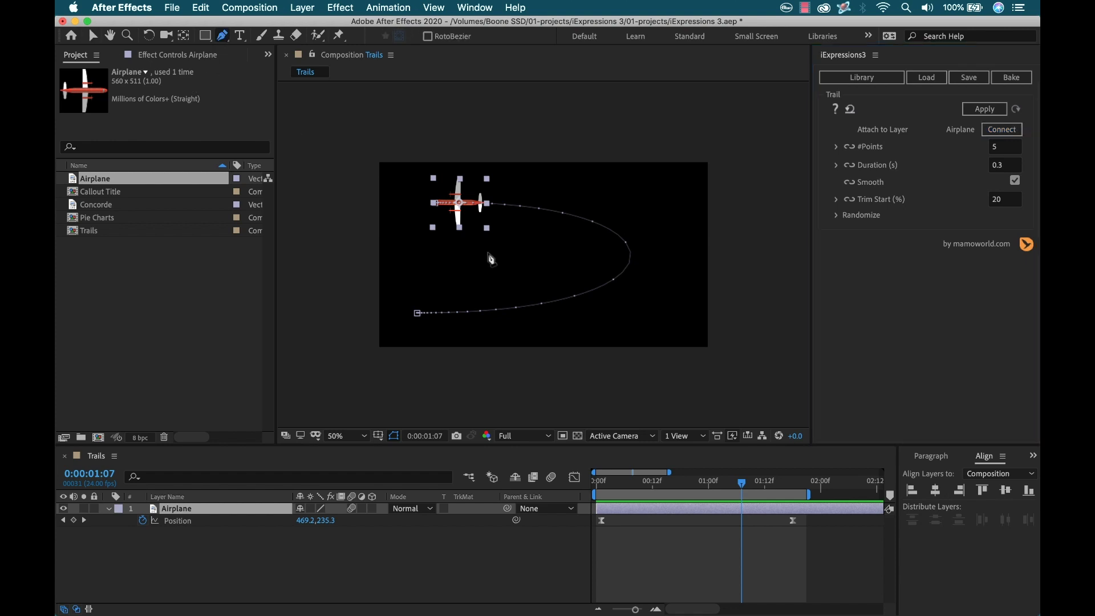
click(302, 565)
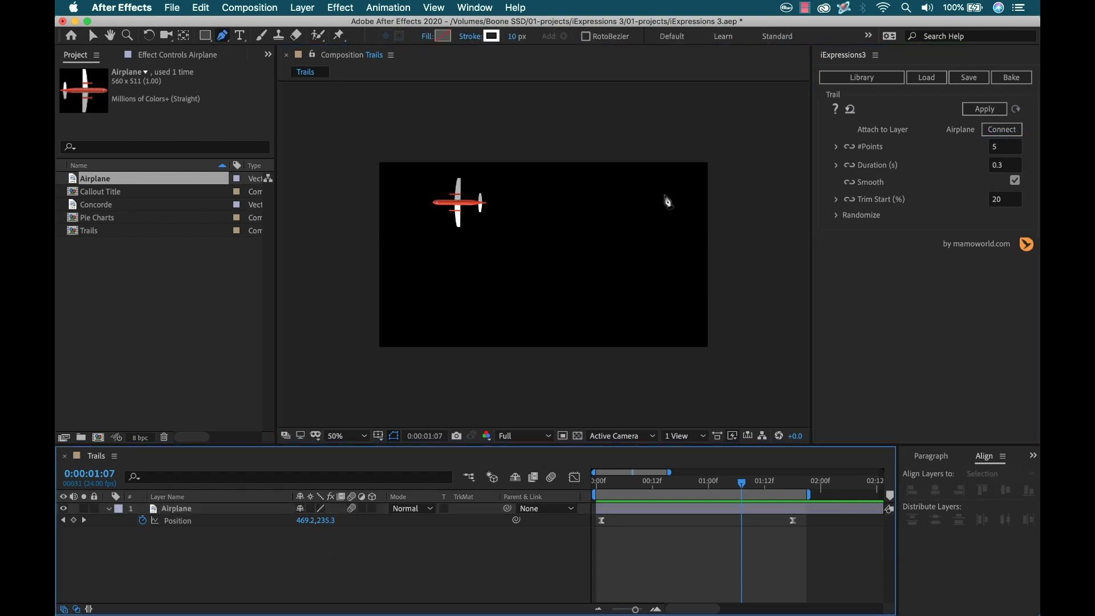
click(665, 195)
click(659, 288)
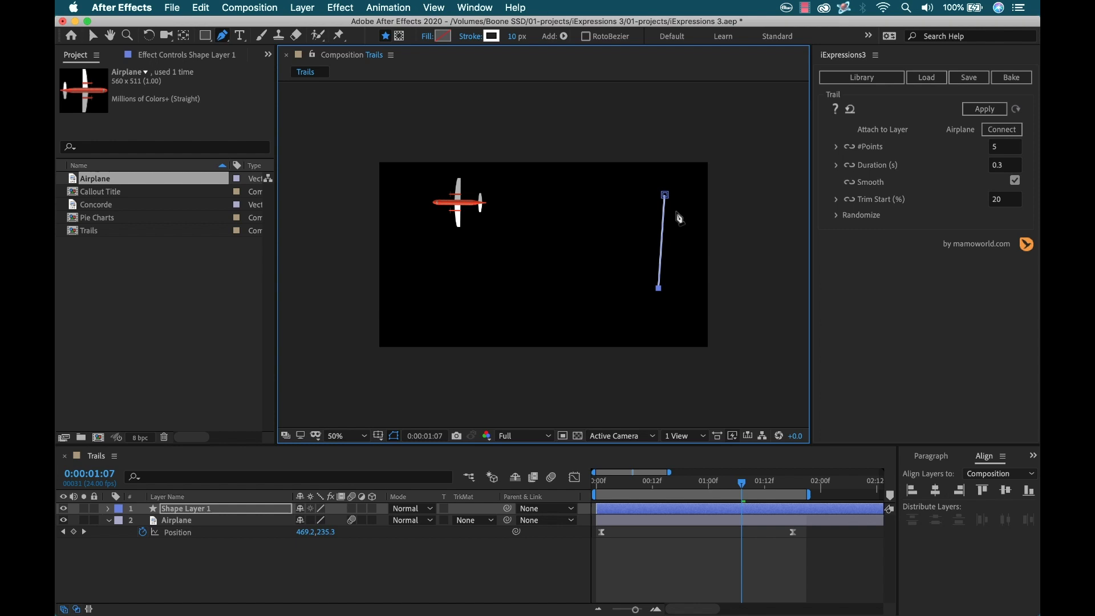
key(v)
Step: Rename the new shape layer to 'Trail'
click(182, 511)
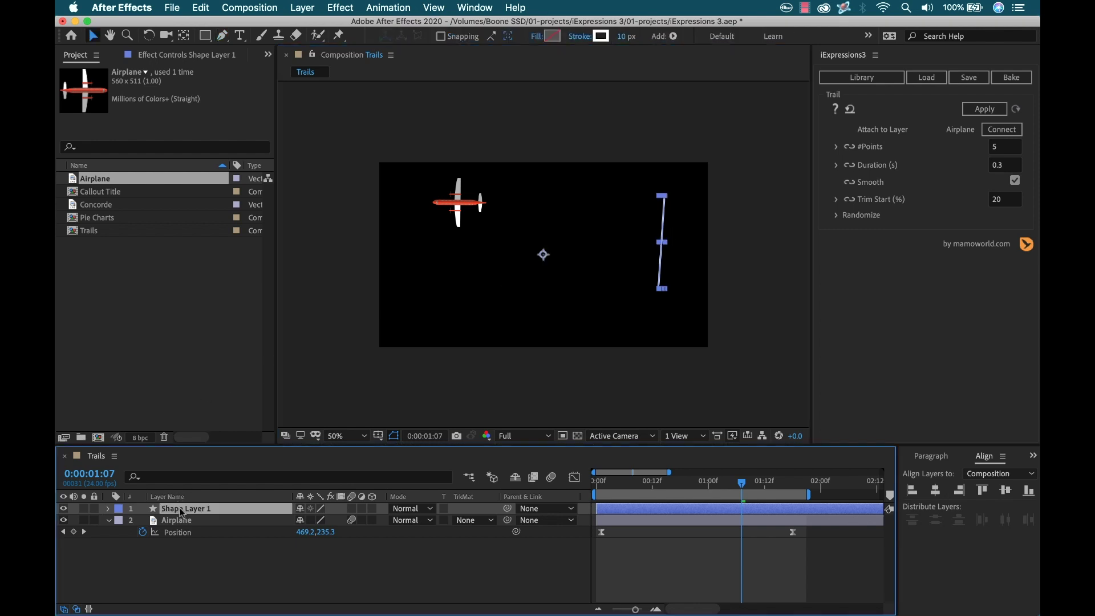
key(Return)
text(T)
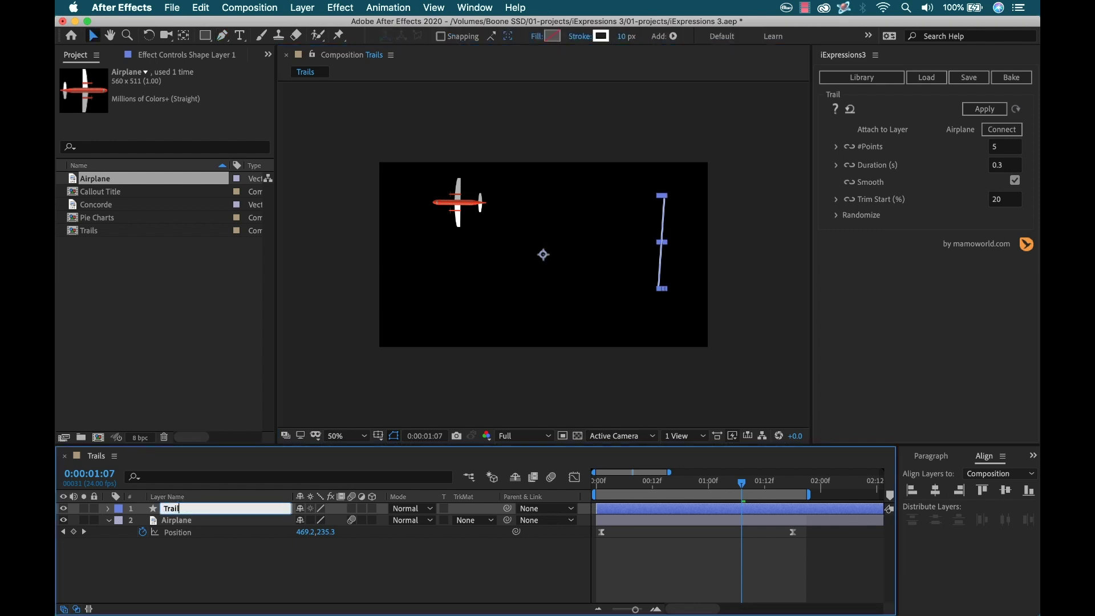
text(rail)
key(Return)
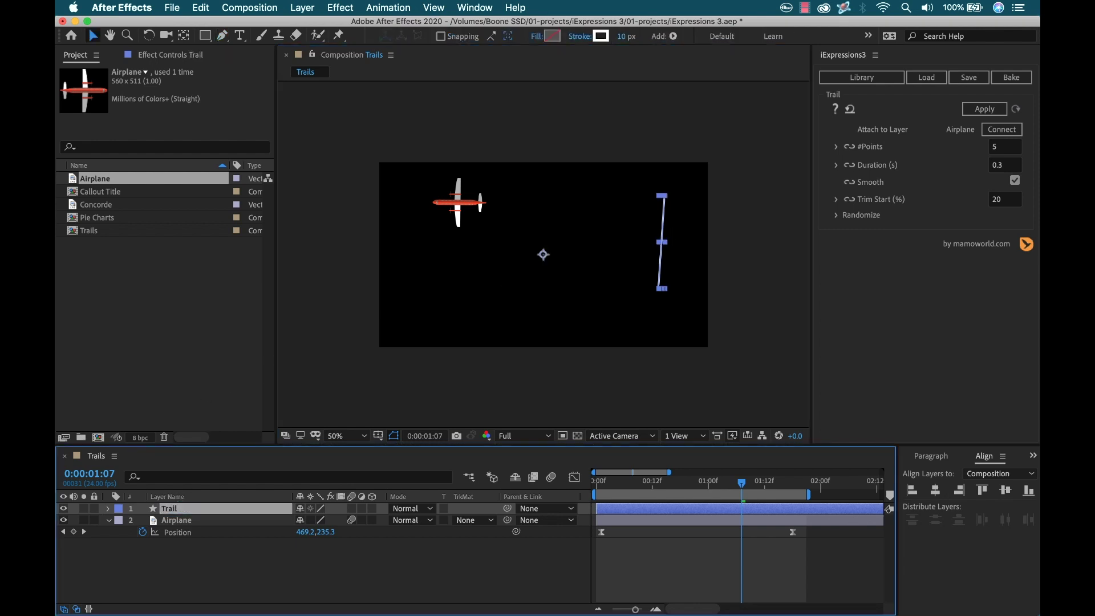
Step: Apply the Trail expression to the Trail layer's Contents > Shape 1 > Path 1 path
click(108, 509)
click(120, 521)
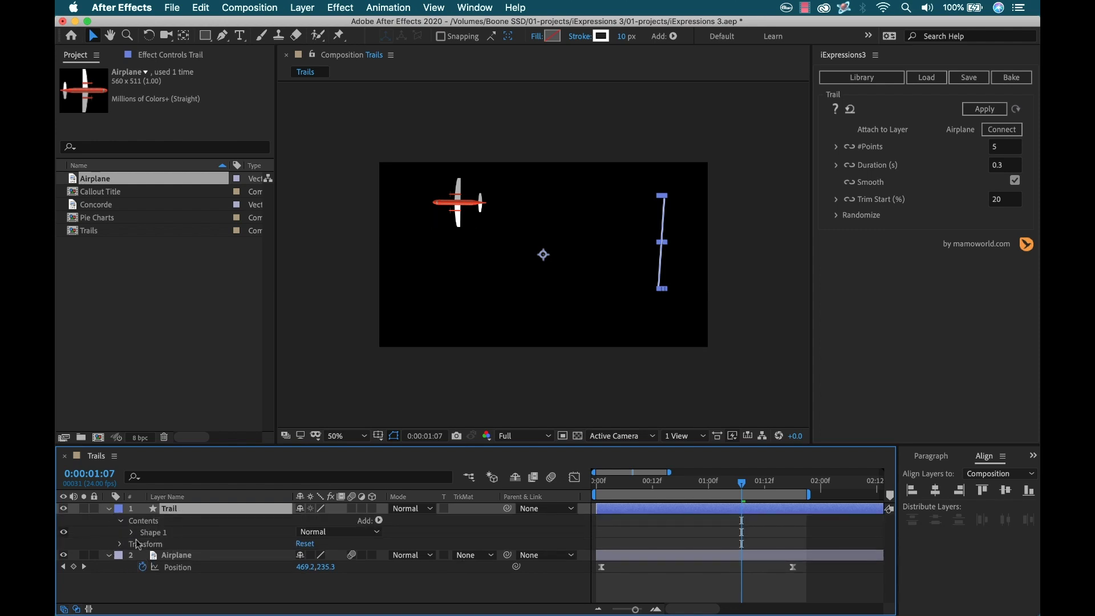
click(132, 533)
click(143, 544)
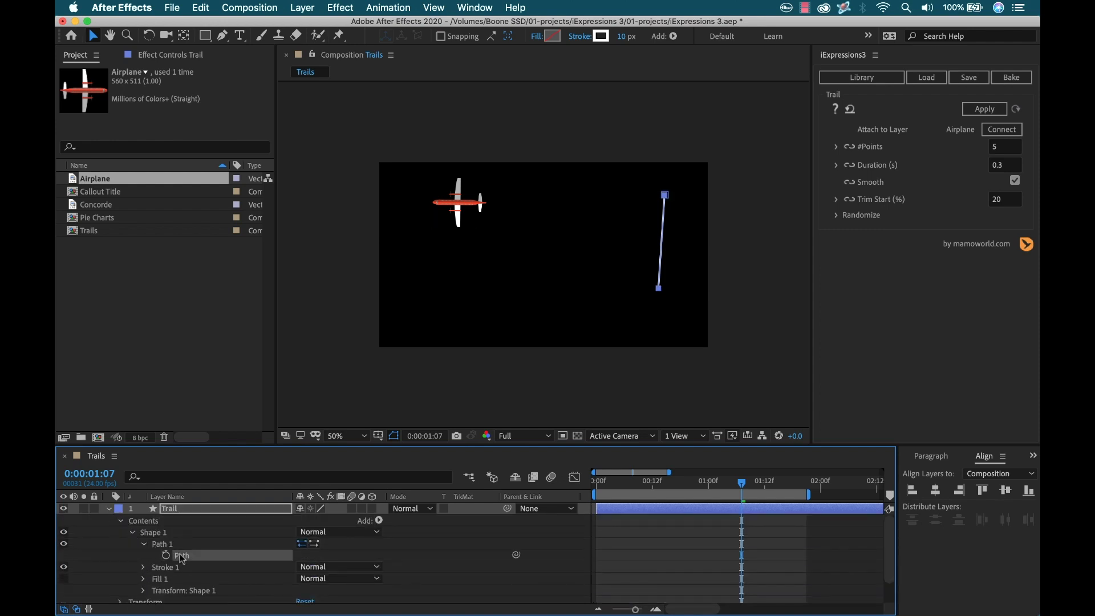
click(166, 543)
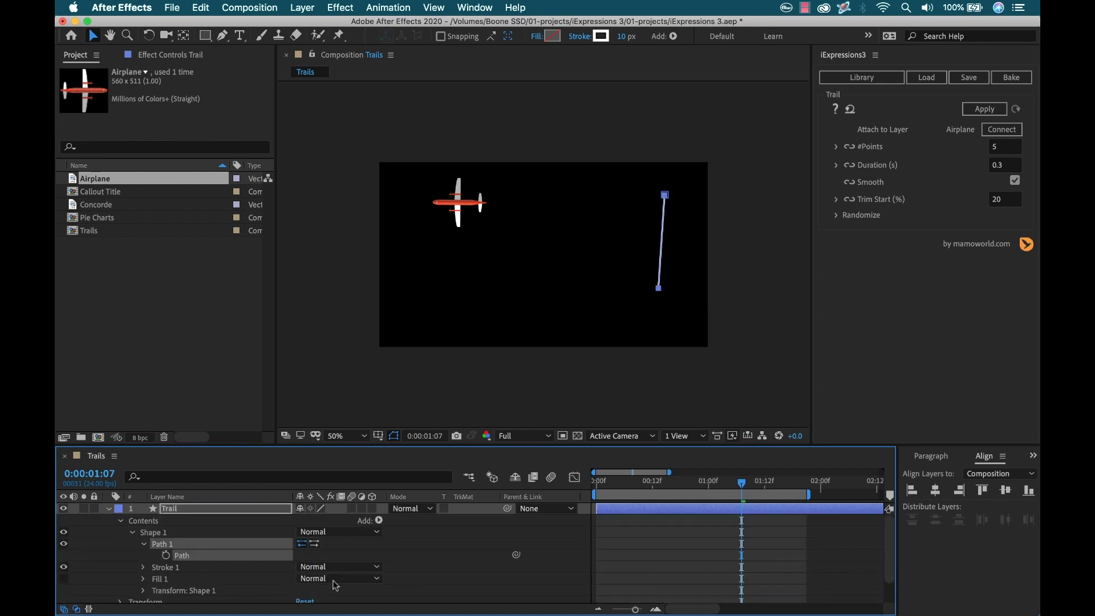
click(987, 111)
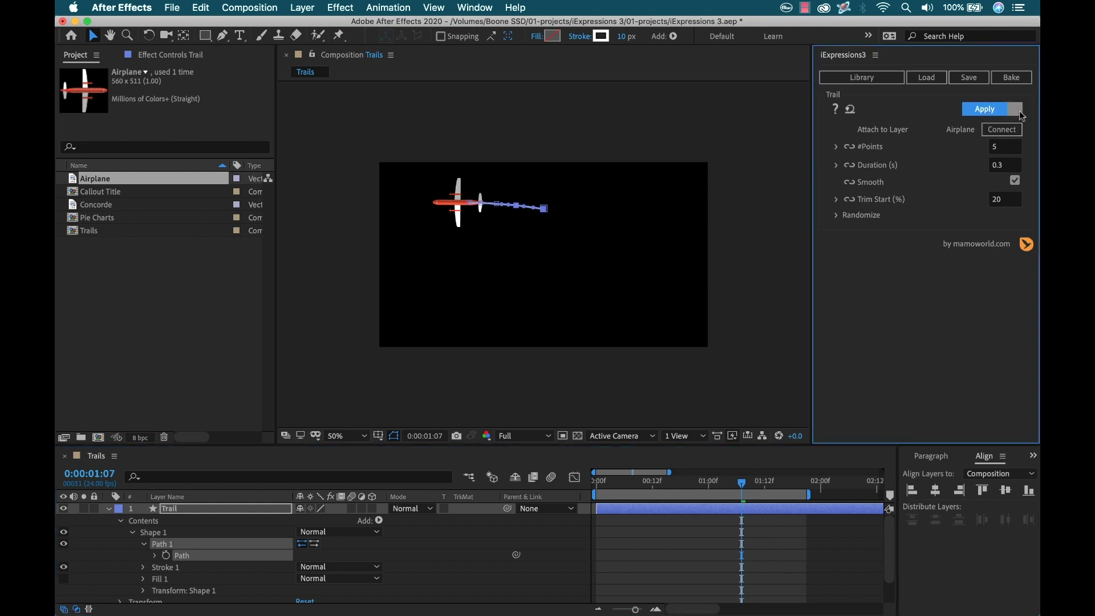
click(182, 509)
Step: Move the Trail layer below Airplane and preview where the trail curves behind the plane
drag(182, 510, 274, 576)
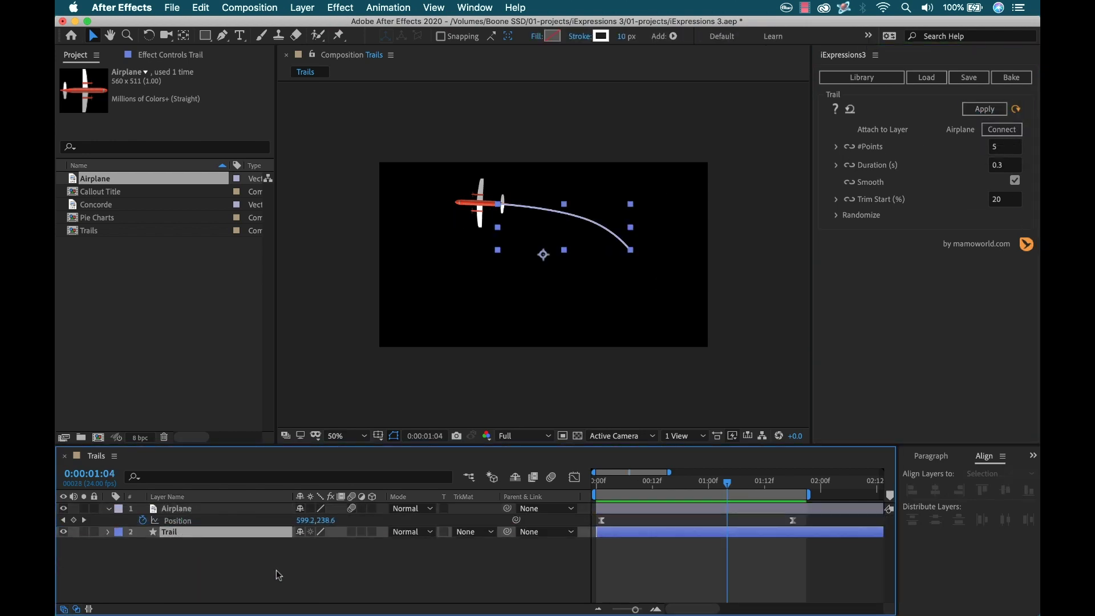
click(636, 561)
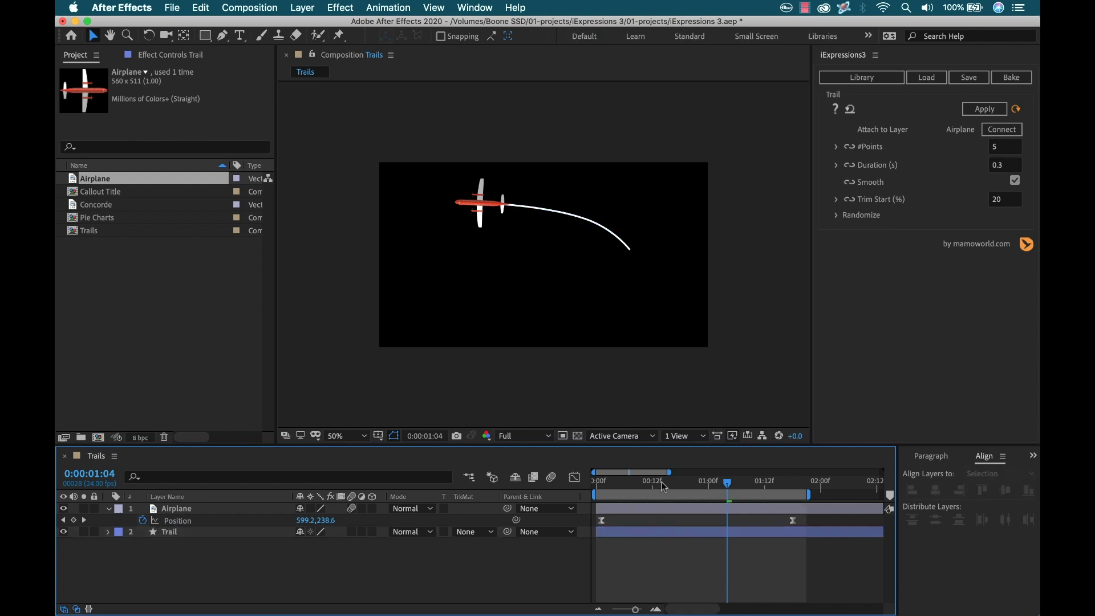
key(space)
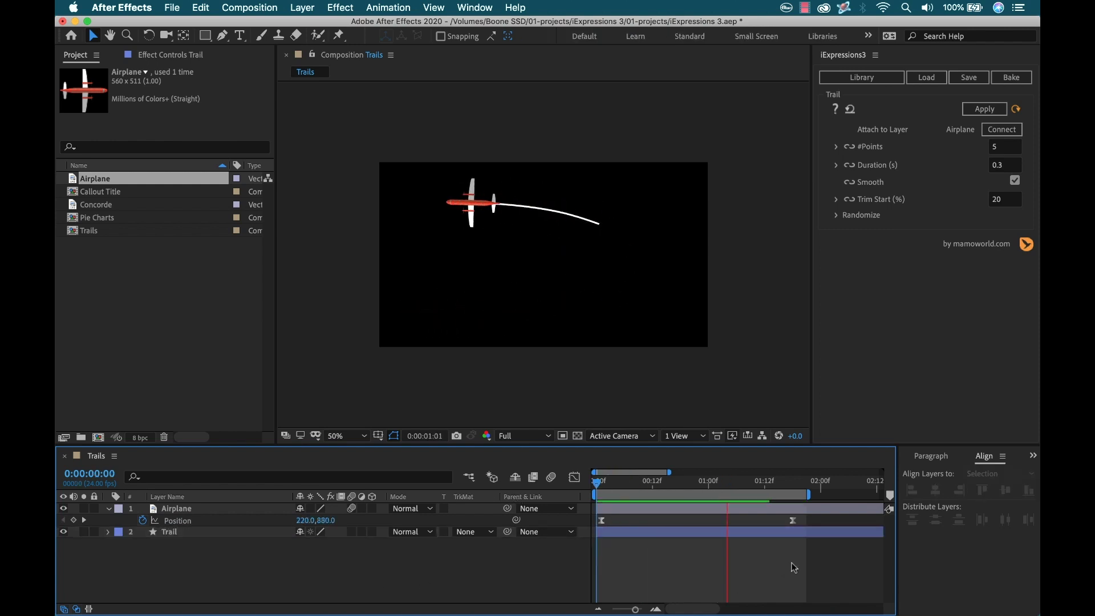
drag(603, 482, 718, 483)
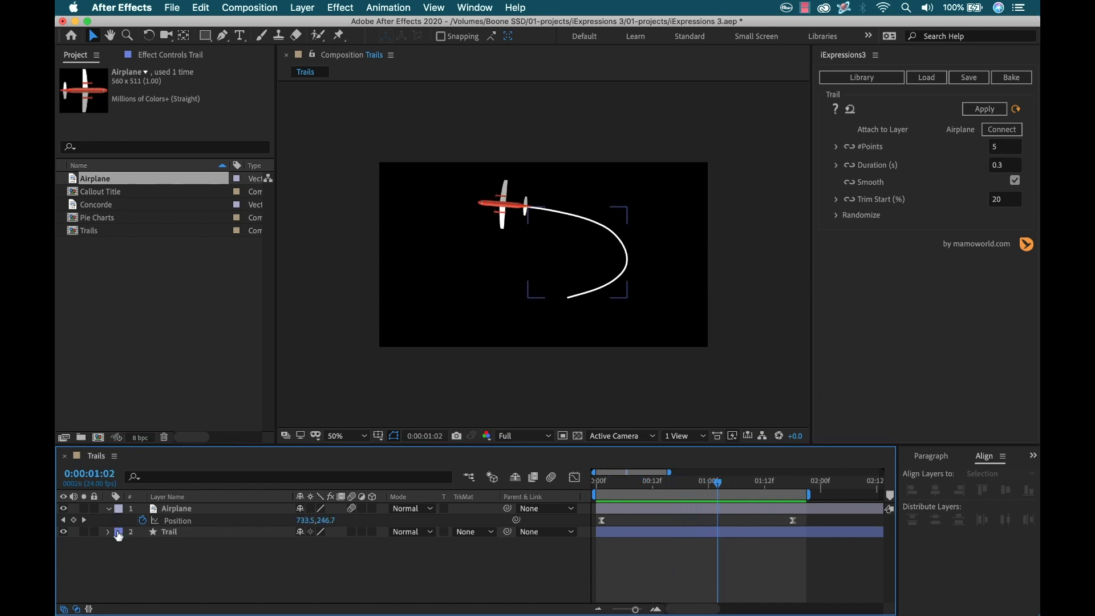
Step: Set the trail's #Points to 22, dismiss the Auto Apply warning and re-enable auto-apply
click(108, 531)
click(182, 556)
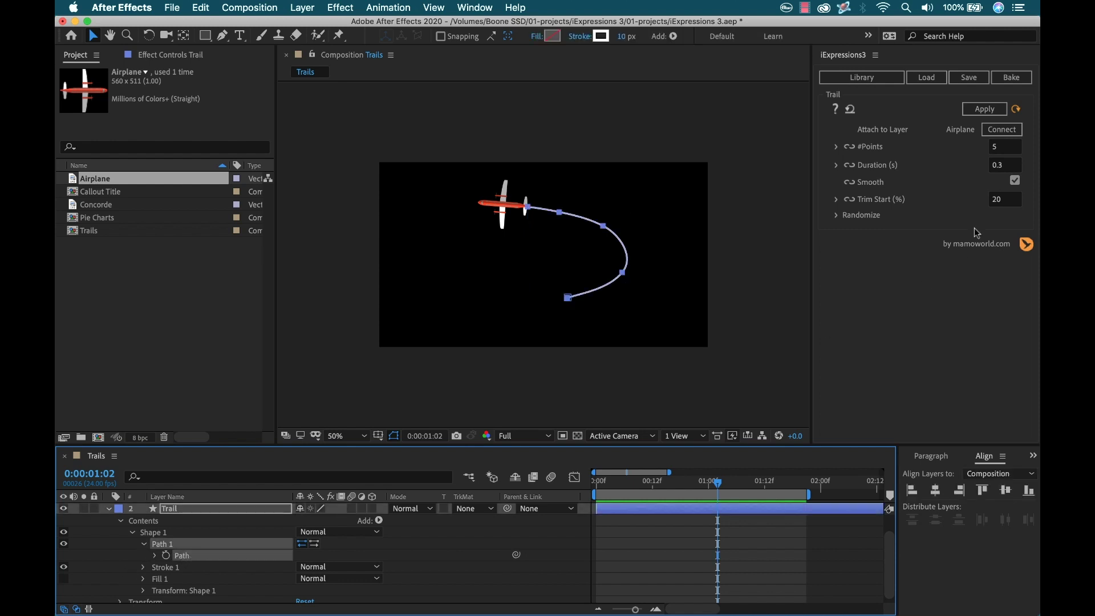
click(1004, 148)
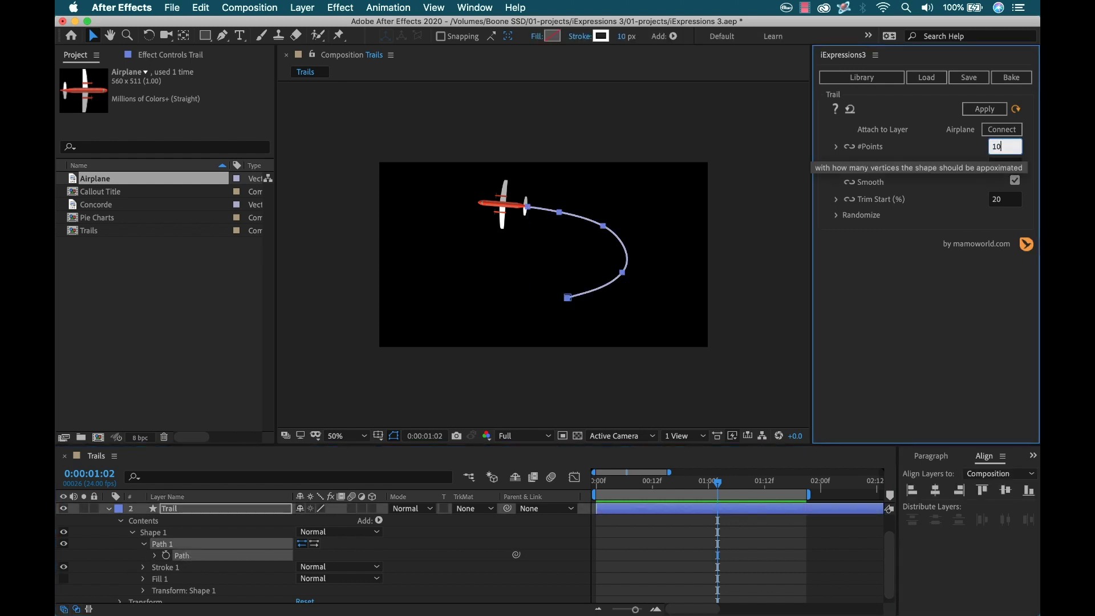
key(Return)
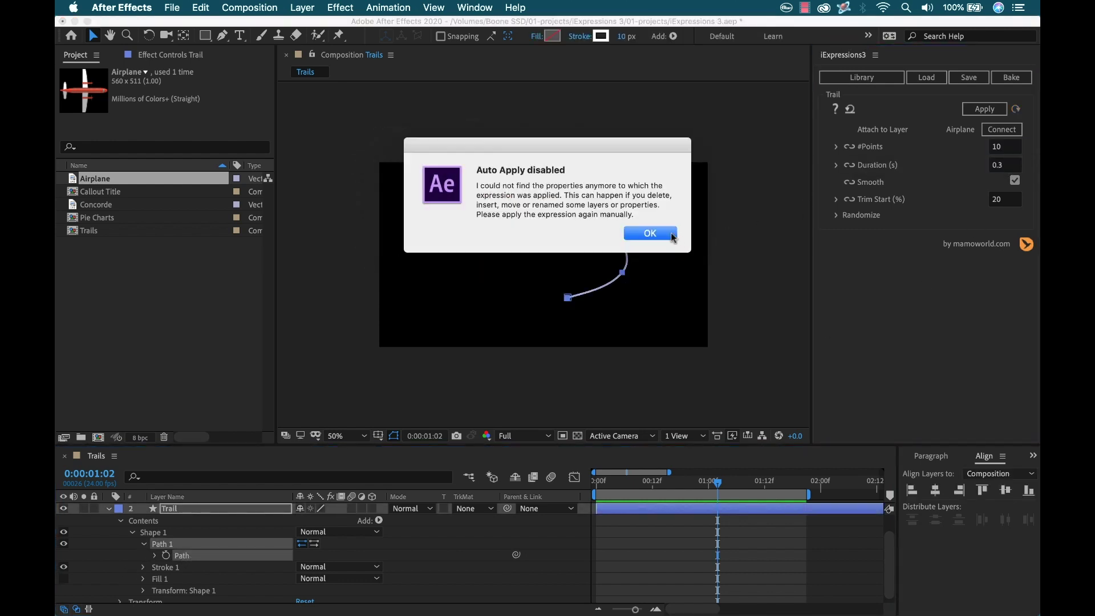
click(650, 233)
click(1016, 109)
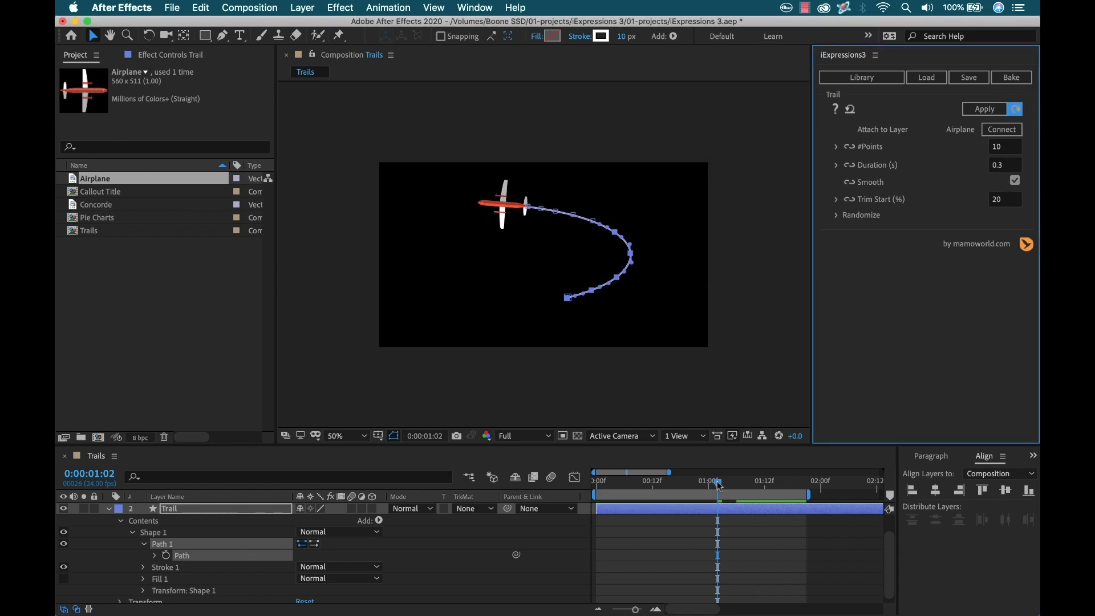
mouse_move(719, 485)
mouse_down()
mouse_move(665, 487)
mouse_move(726, 489)
mouse_move(709, 489)
mouse_up()
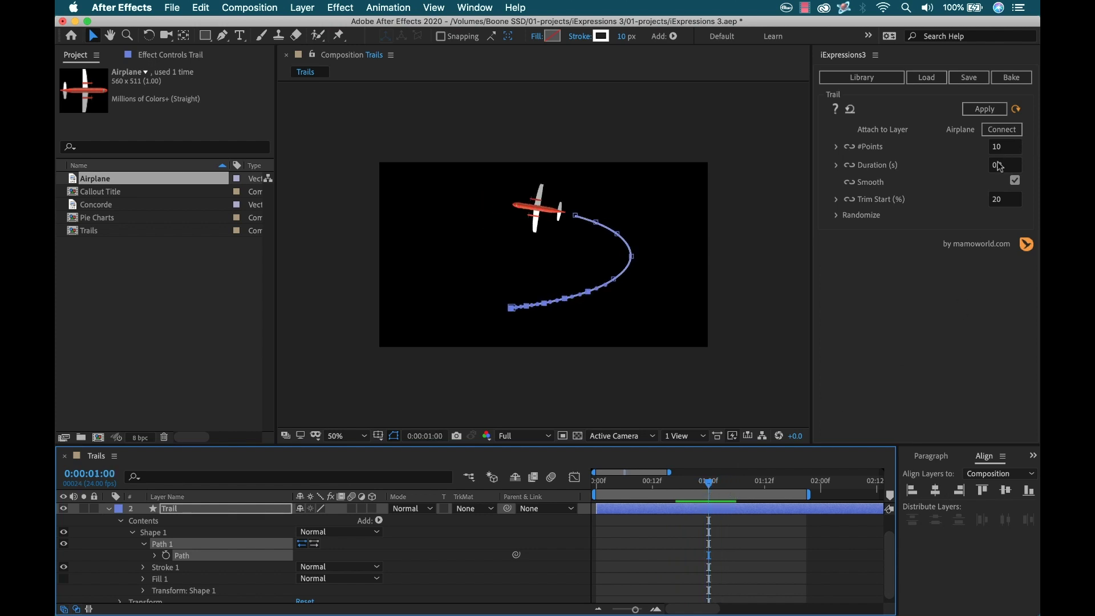
Step: Fine-tune the trail's Duration (0.3 s) with Trim Start at 0%
click(876, 165)
click(950, 183)
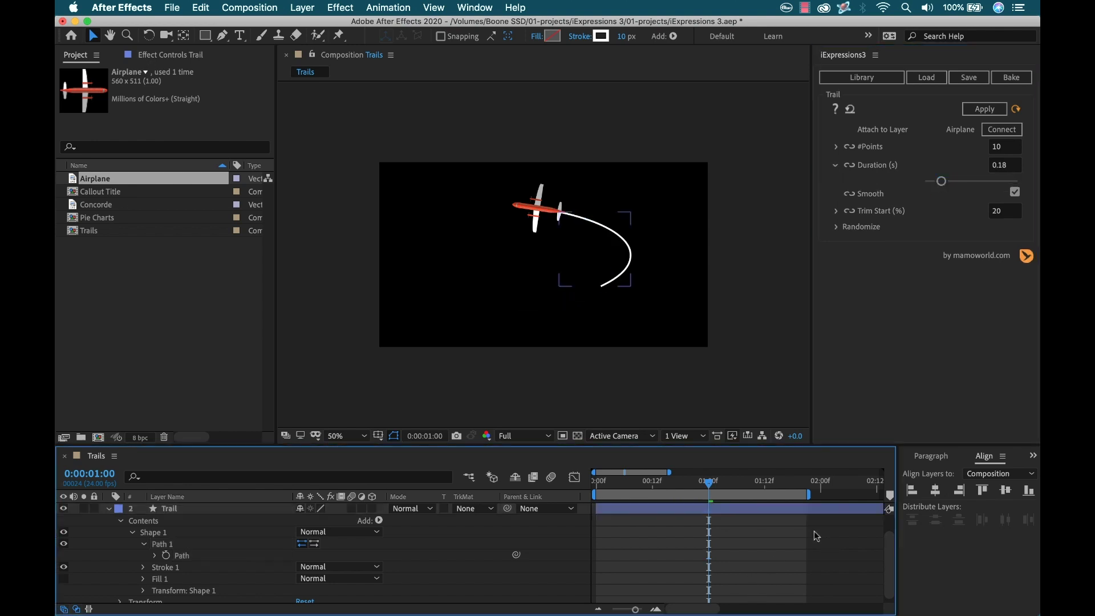
drag(709, 485, 733, 485)
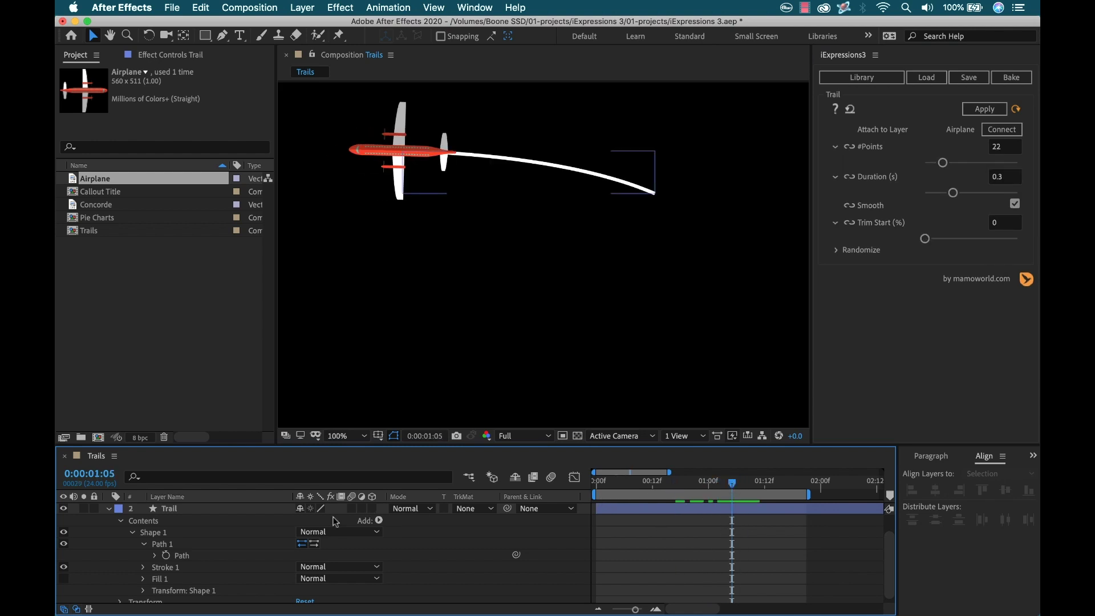
Step: Give the trail's Stroke 1 a Round Cap and add dashes lengthened to Dash 23
scroll(175, 557, down, 1)
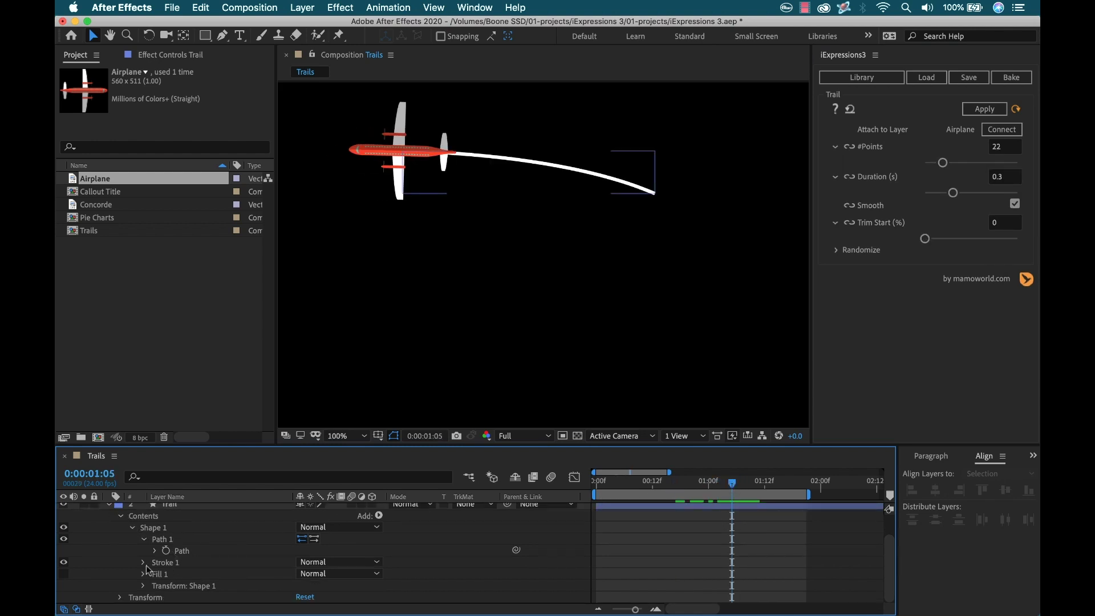
click(146, 565)
scroll(146, 565, down, 3)
click(366, 566)
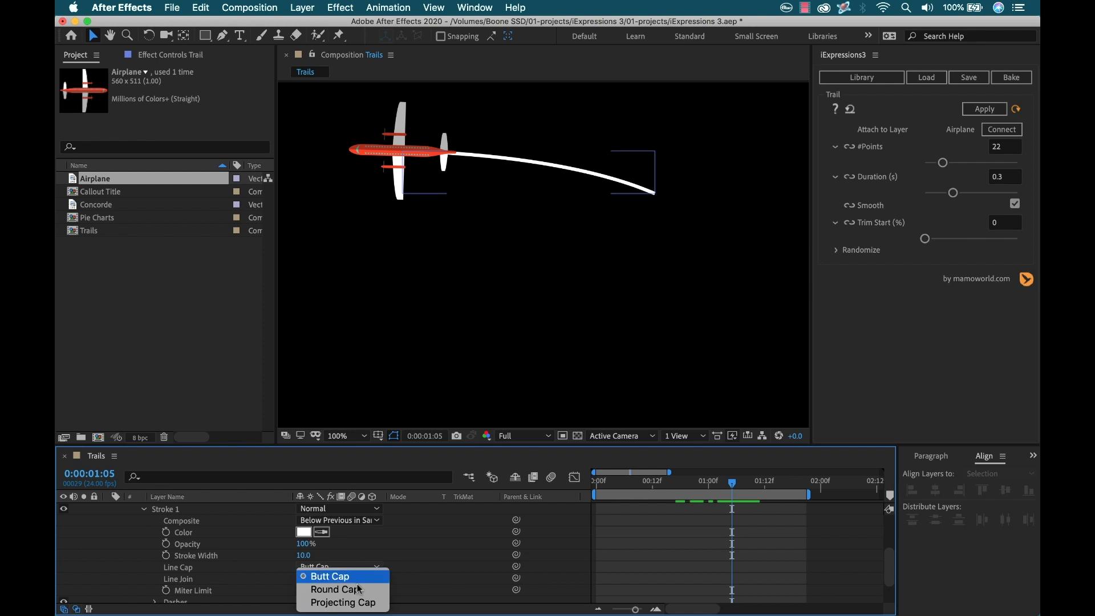
click(330, 590)
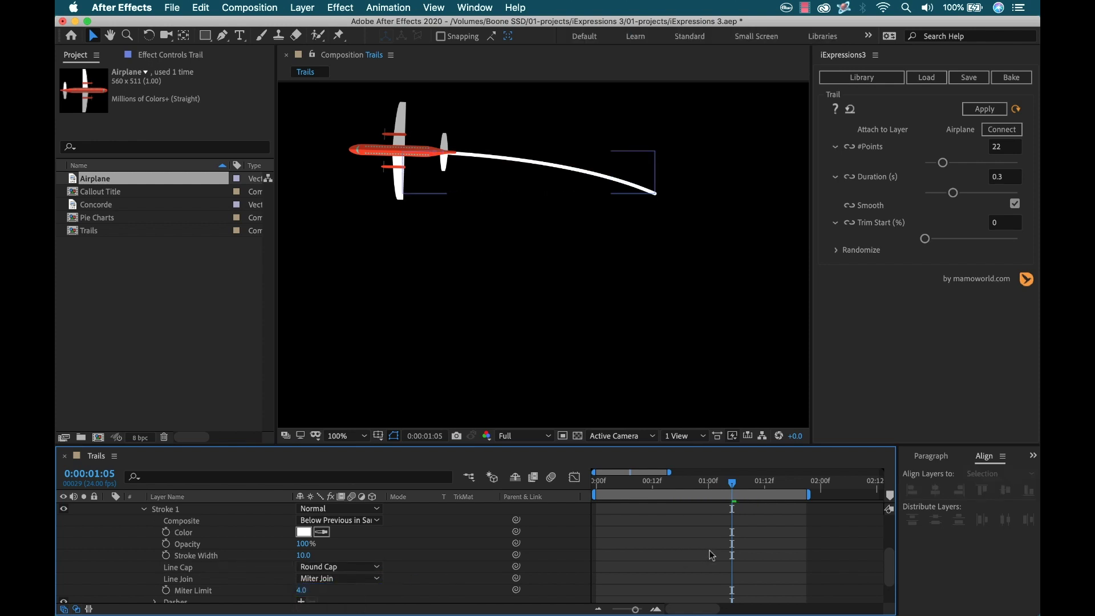
click(301, 602)
scroll(655, 542, down, 2)
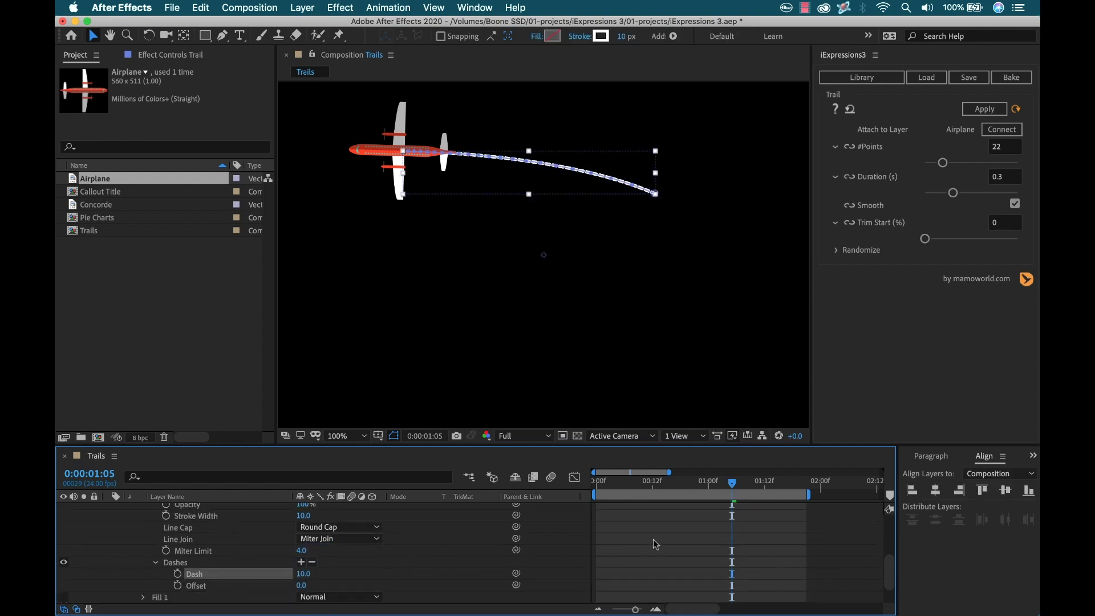
drag(744, 484, 717, 484)
mouse_move(303, 562)
mouse_down()
mouse_move(325, 561)
mouse_move(305, 561)
mouse_up()
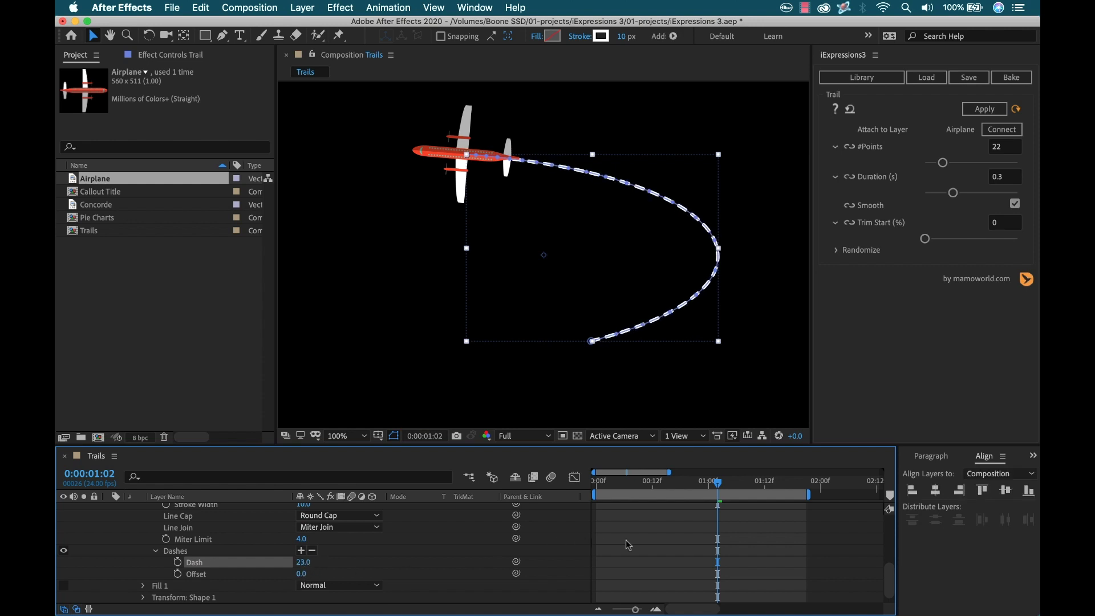
Step: Lower the Trail layer's Opacity to 47%
key(u)
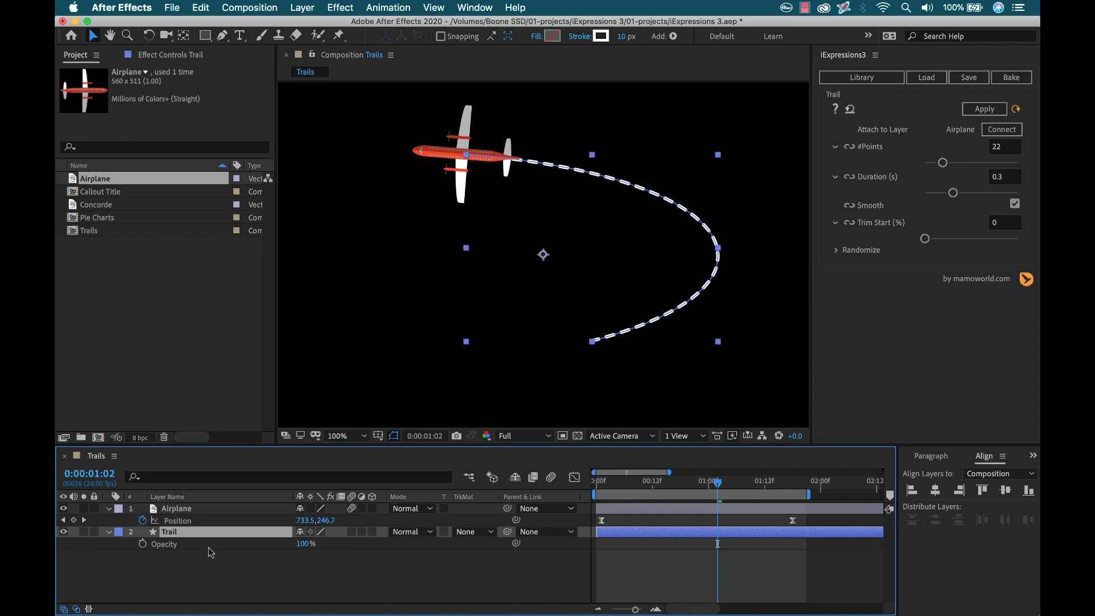
click(305, 547)
text(47)
key(Return)
key(Return)
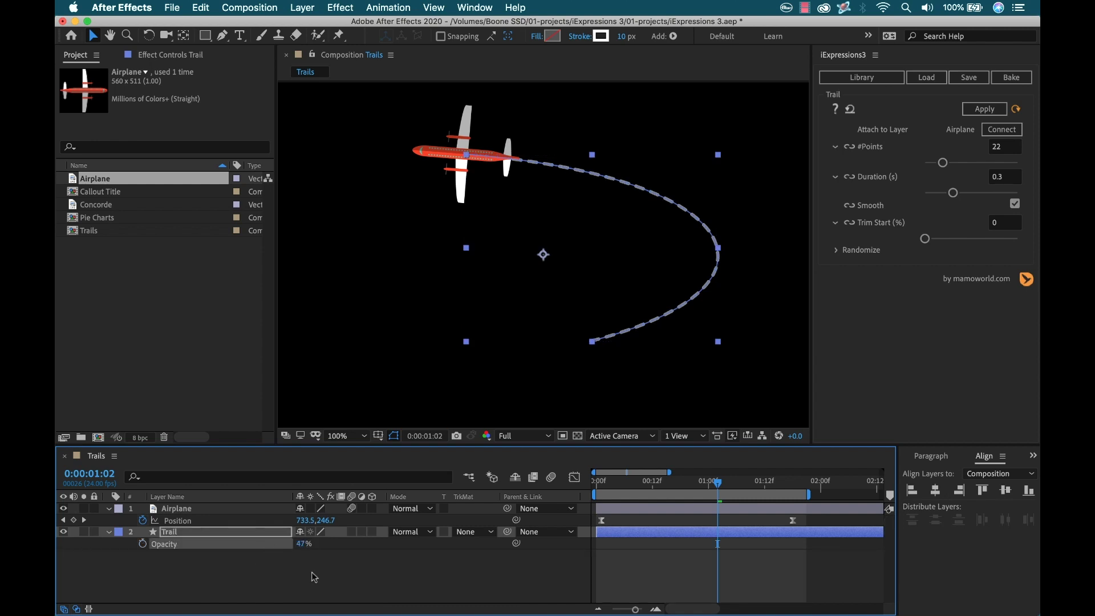